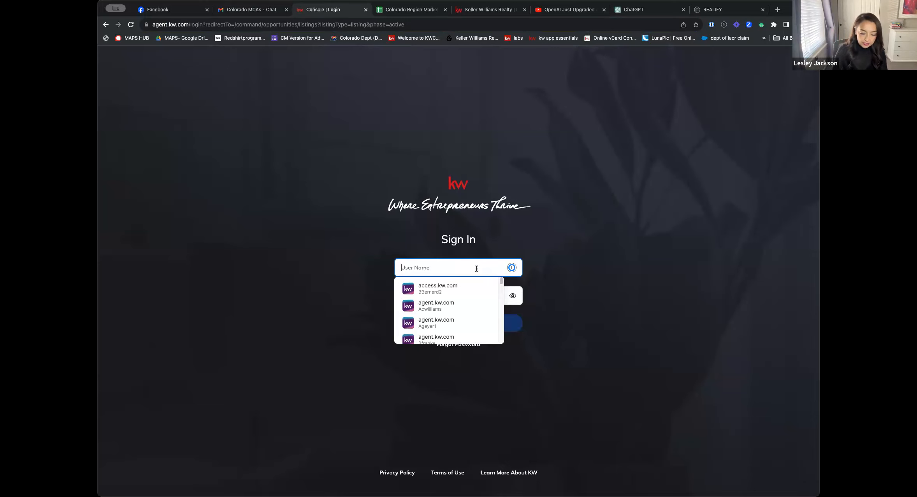
# Sign in with the saved account's user name and password, and open the Consumer section
pyautogui.write('ljack')
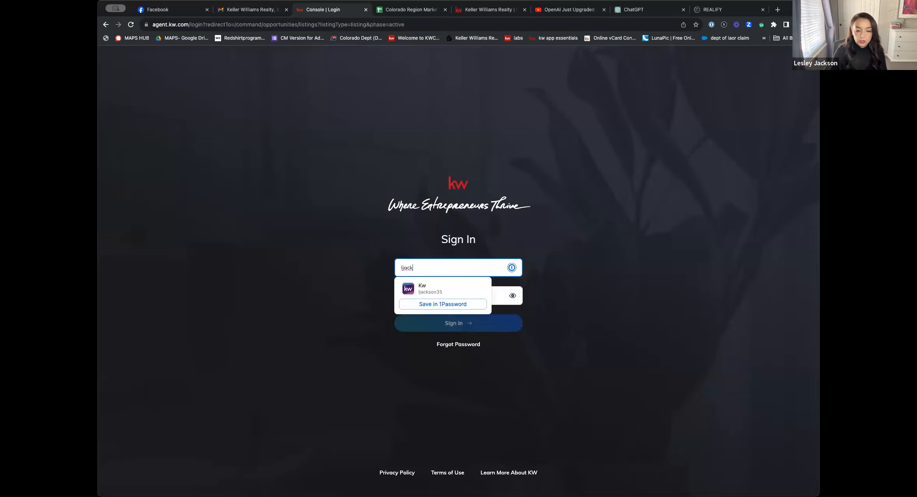
pyautogui.click(473, 288)
pyautogui.click(449, 331)
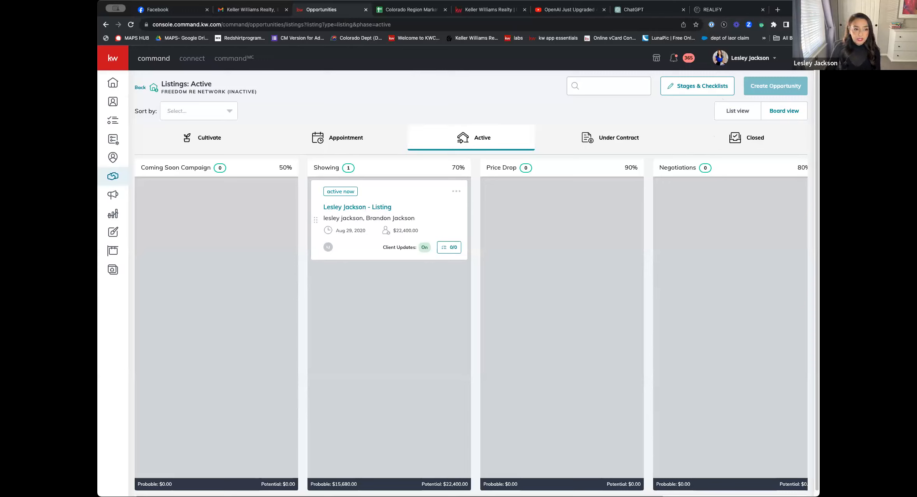
pyautogui.click(113, 270)
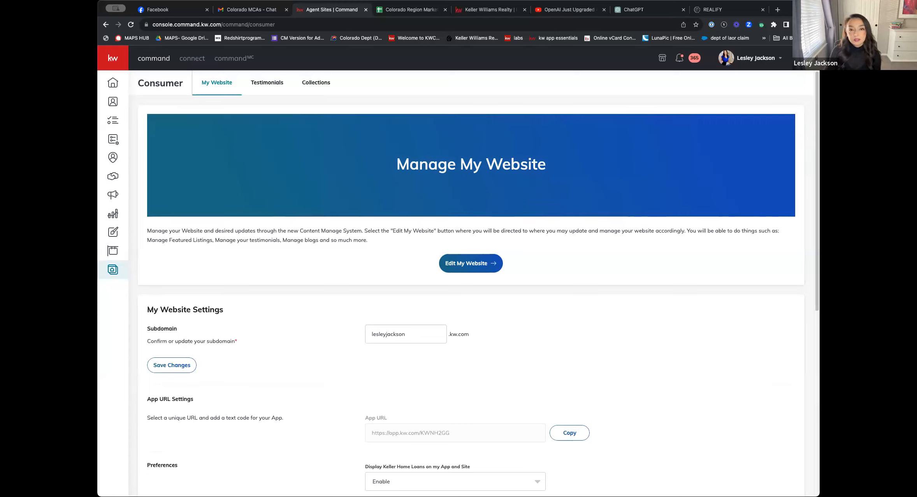
# Close the Colorado Region spreadsheet and Colorado MCAs chat browser tabs, and expand the side navigation to show its labels
pyautogui.click(445, 10)
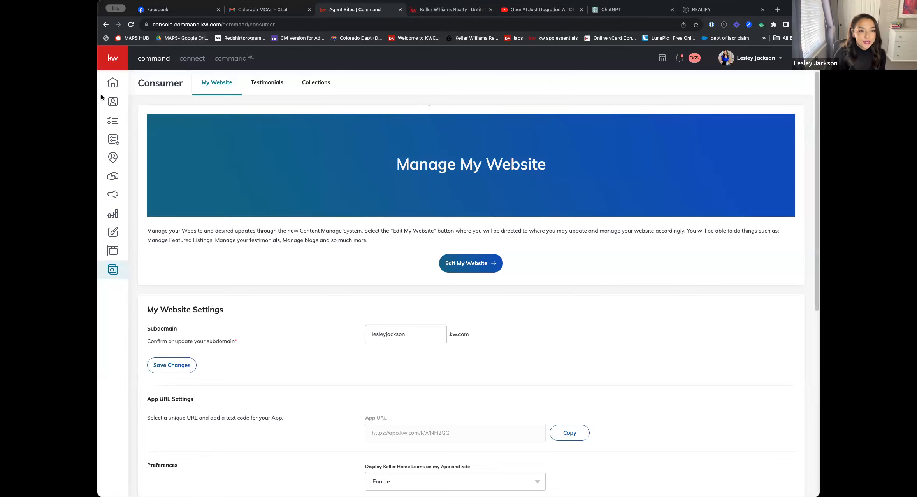
pyautogui.click(115, 59)
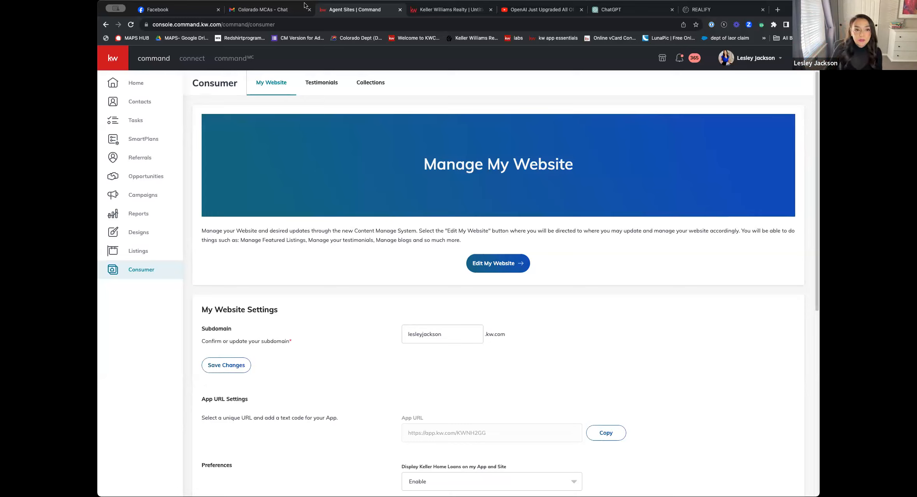
pyautogui.click(309, 9)
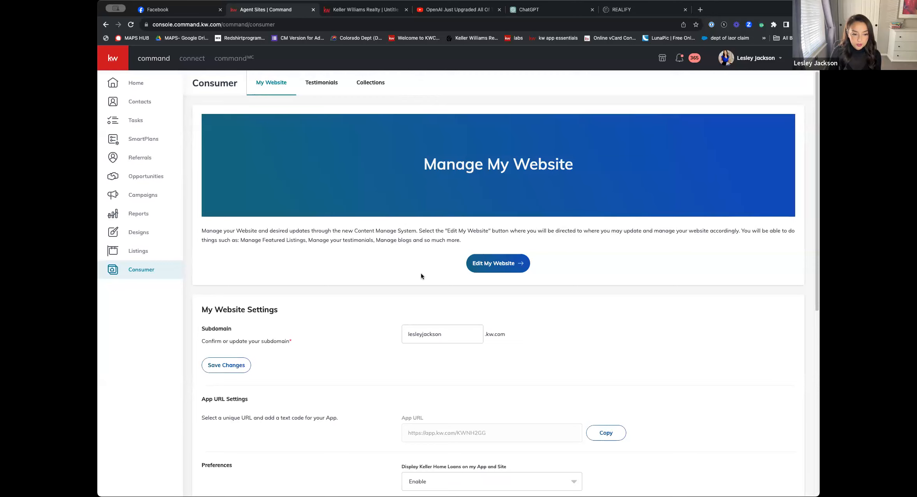
# Examine the My Website settings, including the subdomain, app URL, display preferences and Forced Registration property limits
pyautogui.scroll(-3, 420, 277)
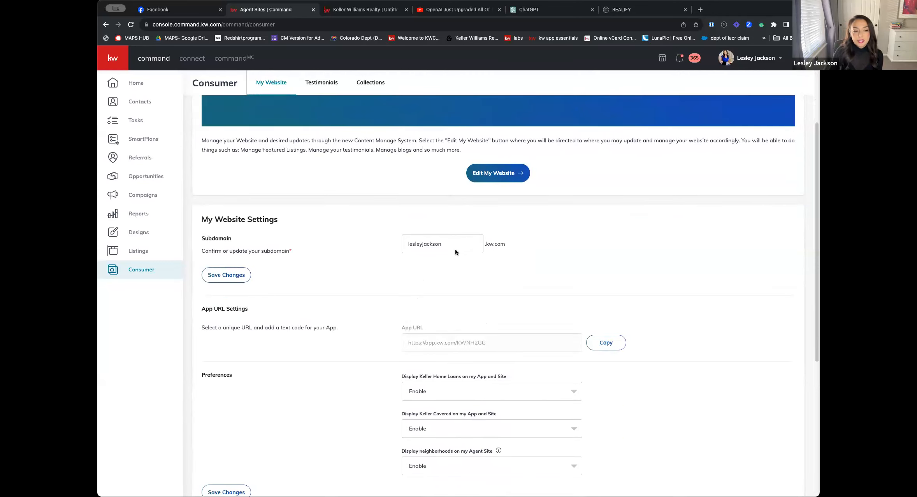
pyautogui.scroll(3, 455, 249)
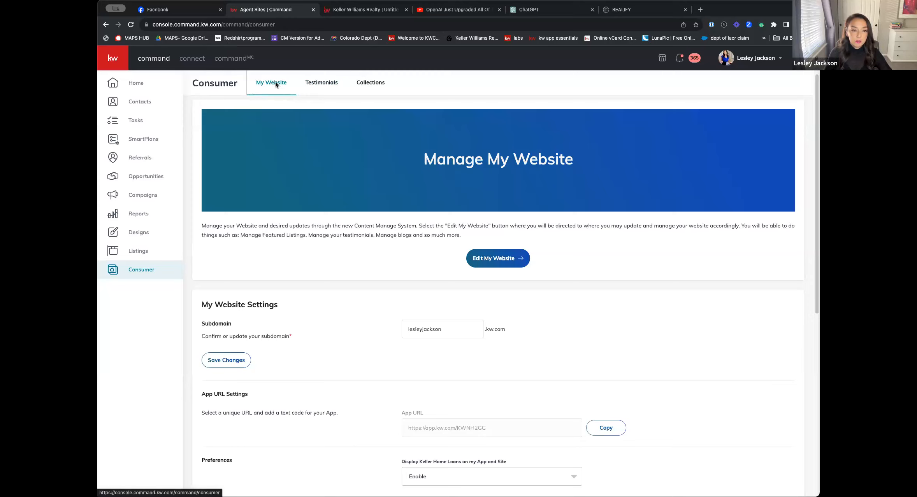
pyautogui.scroll(-3, 542, 175)
pyautogui.scroll(-1, 542, 173)
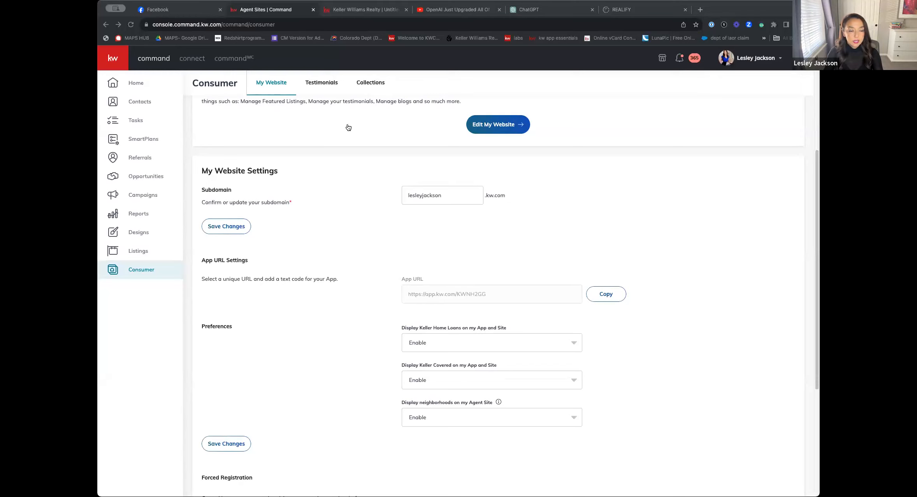
pyautogui.click(348, 128)
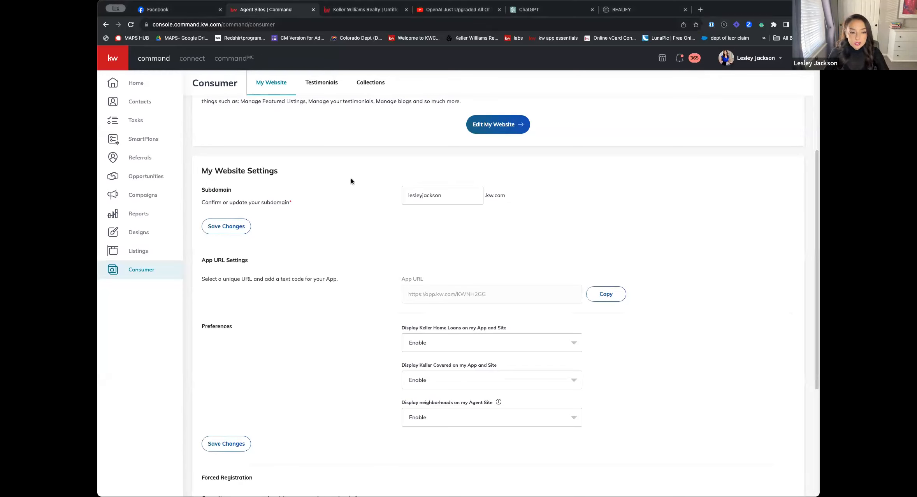
pyautogui.click(450, 198)
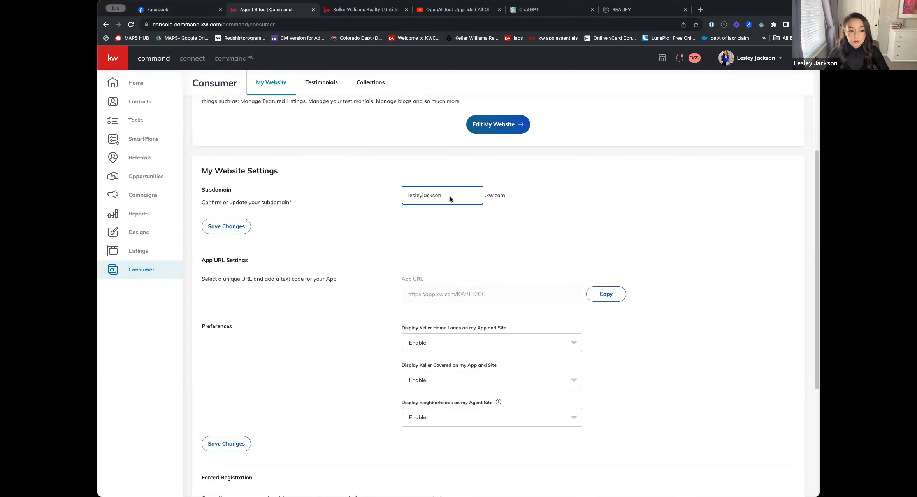
pyautogui.scroll(-3, 428, 224)
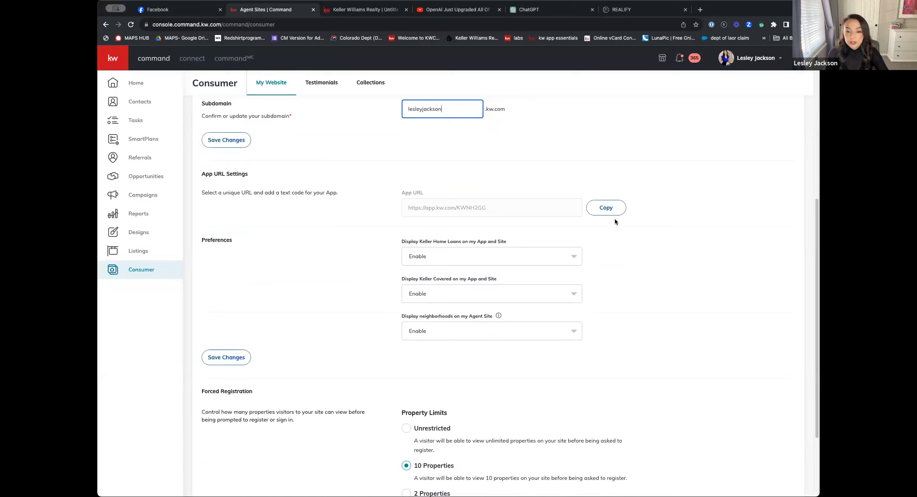
pyautogui.scroll(-5, 644, 295)
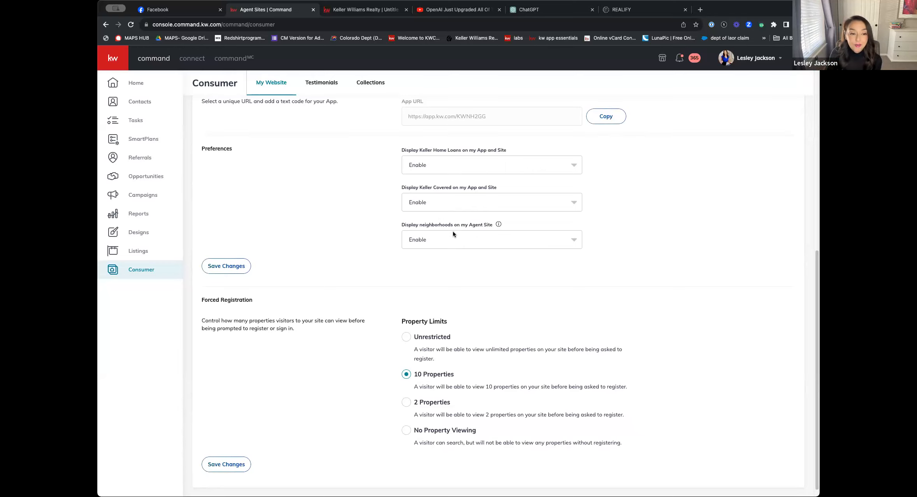
pyautogui.scroll(-1, 454, 239)
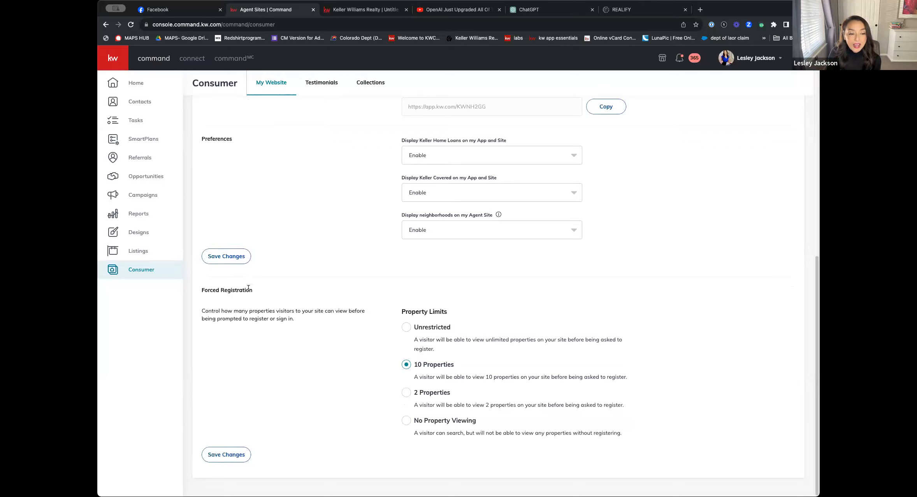
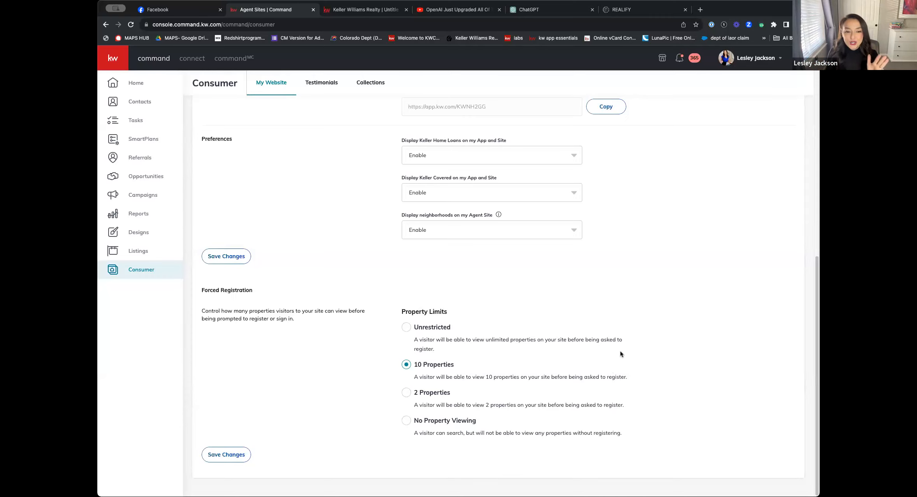
# Open the website editor from the My Website page and open the About the Agent page for editing
pyautogui.scroll(8, 620, 351)
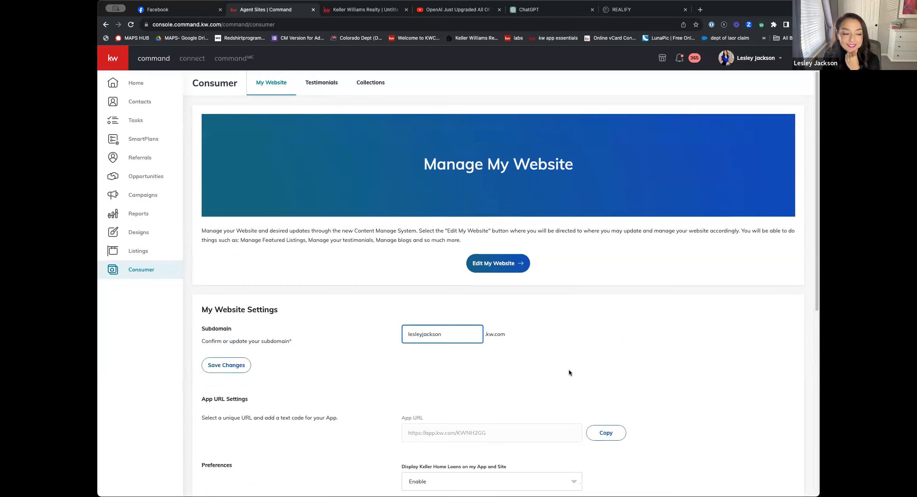
pyautogui.scroll(-2, 568, 373)
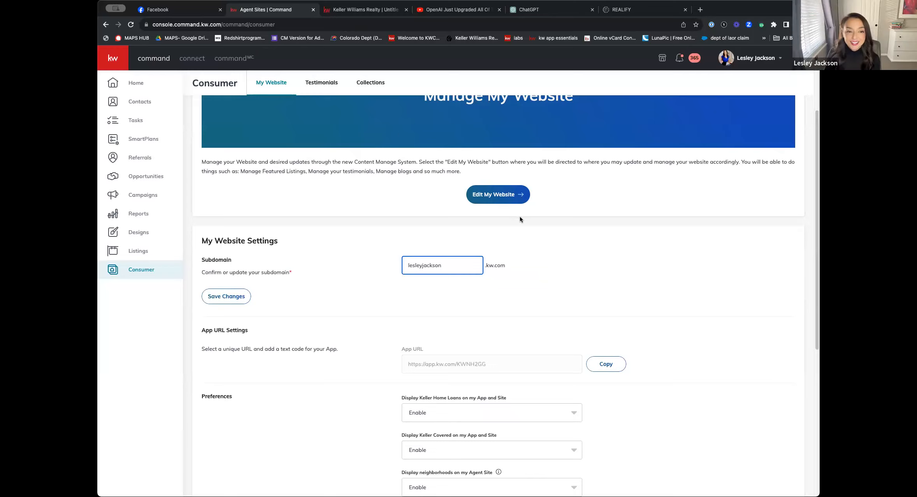
pyautogui.click(502, 196)
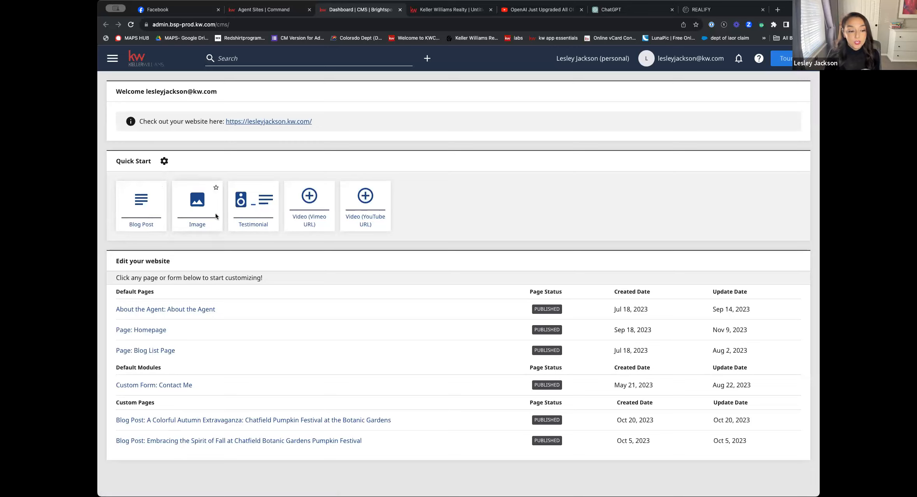
pyautogui.click(170, 310)
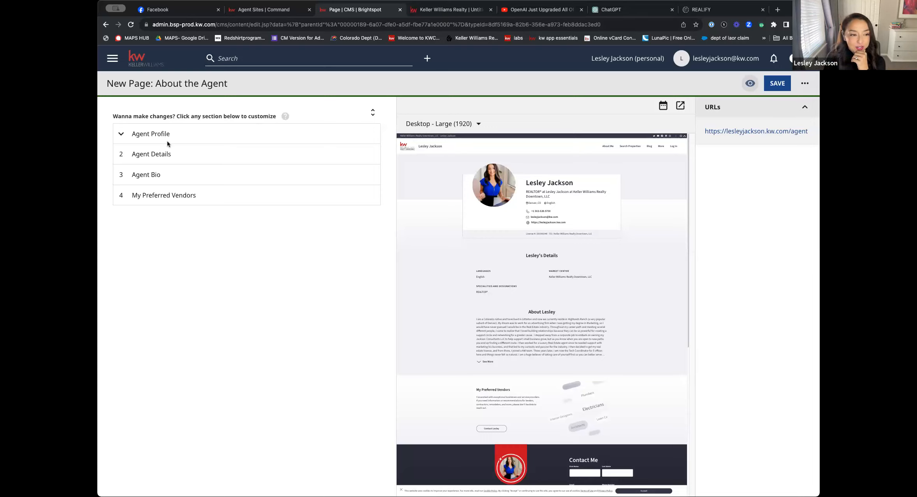
# Examine the display or hide options of the Agent Profile and Agent Details modules, and check the Agent Bio module
pyautogui.click(152, 134)
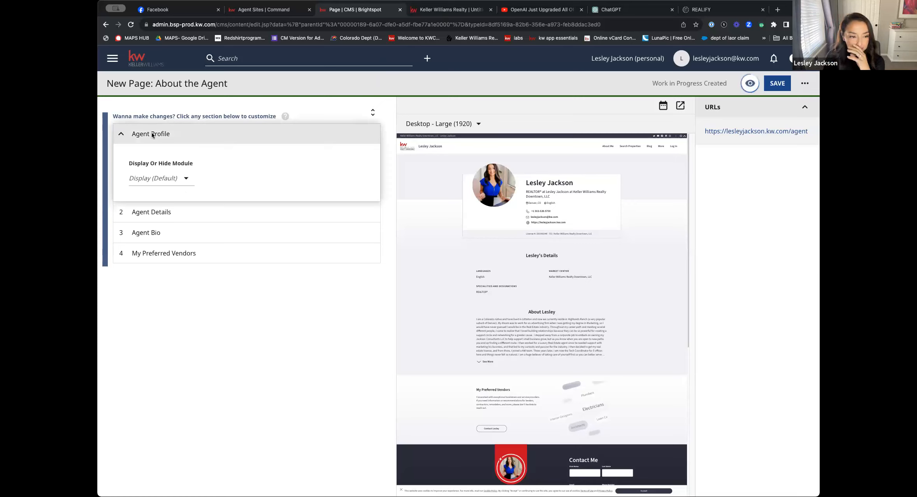
pyautogui.click(185, 181)
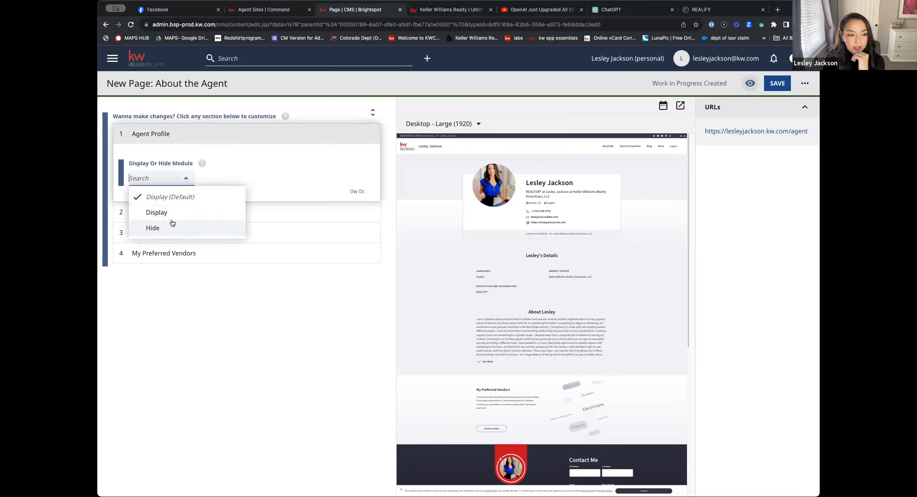
pyautogui.click(216, 140)
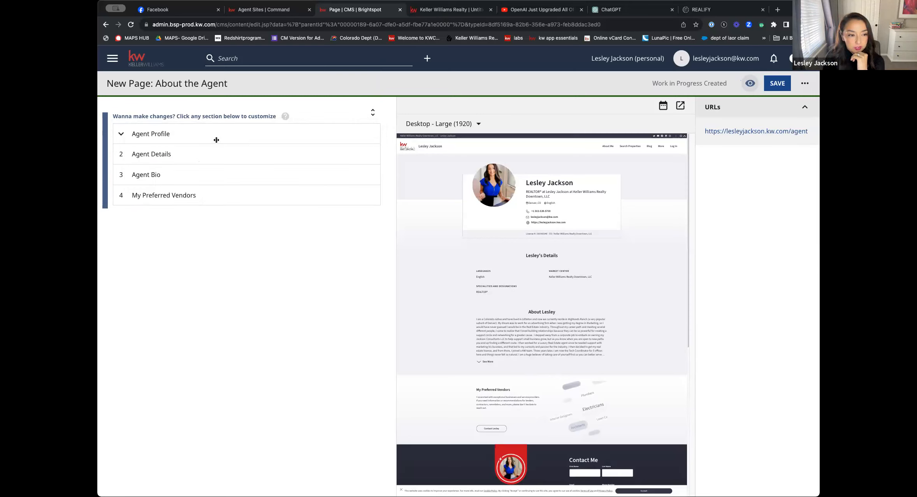
pyautogui.click(169, 157)
pyautogui.click(186, 200)
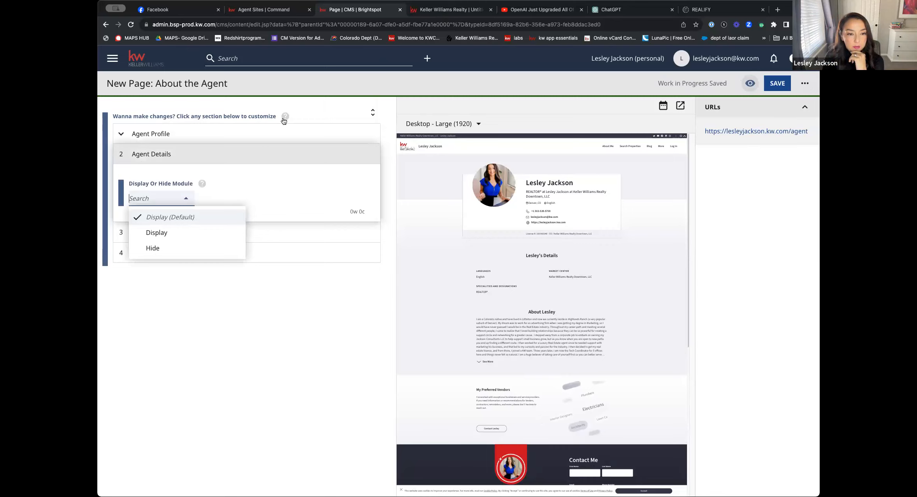
pyautogui.click(319, 110)
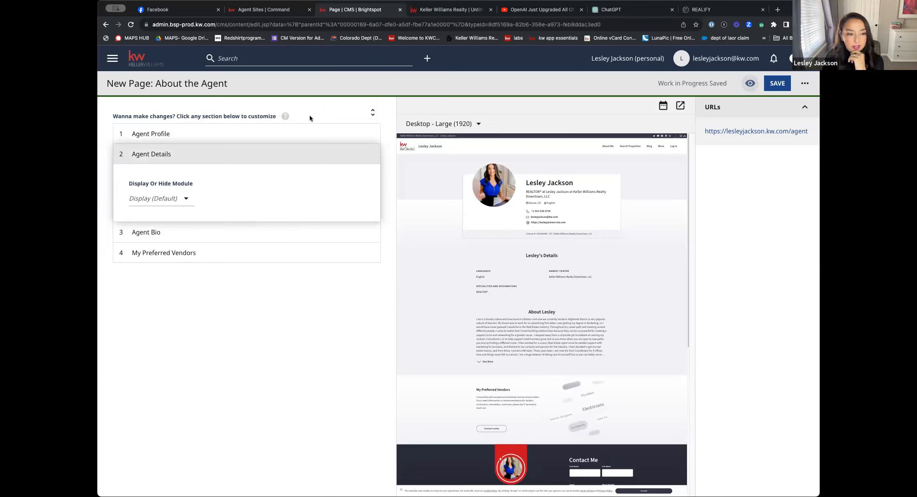
pyautogui.click(157, 232)
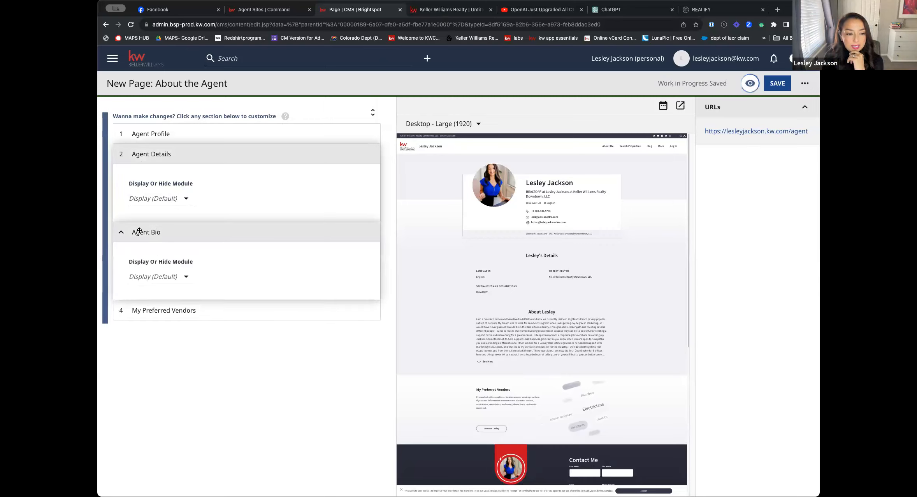
pyautogui.click(139, 232)
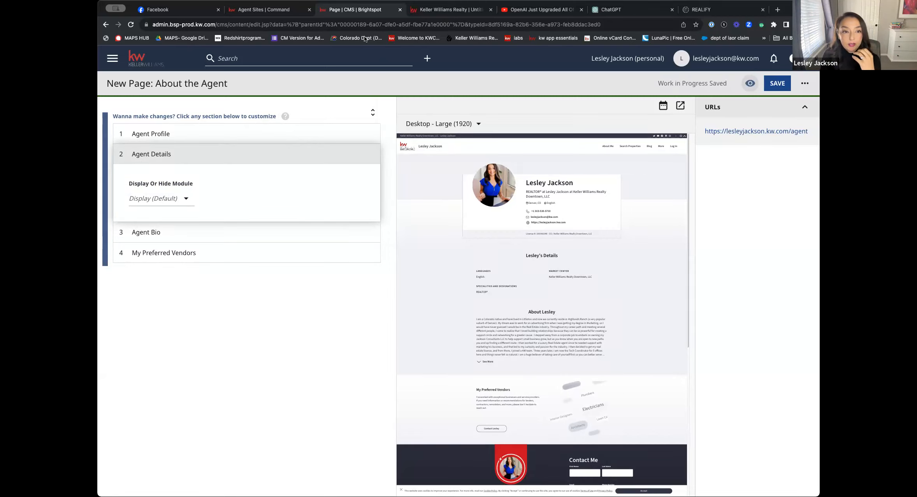
# Switch to KW Command, open the Marketing Profile under Connect Settings, and review its photo, details, bio, brokerage, compliance and social fields
pyautogui.click(290, 10)
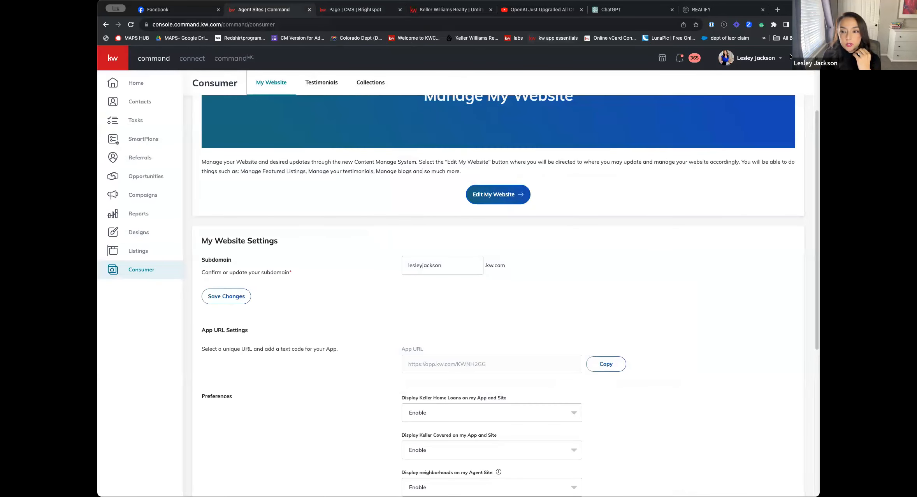
pyautogui.click(754, 61)
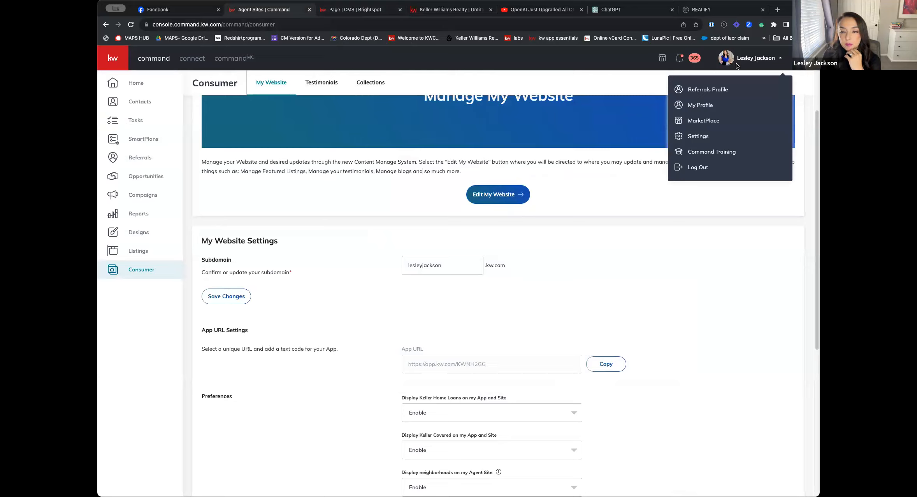
pyautogui.click(698, 136)
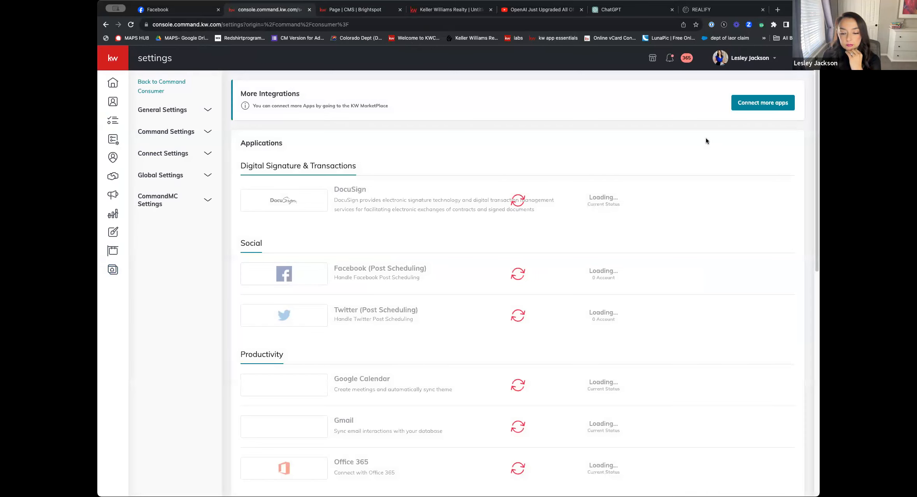
pyautogui.click(163, 154)
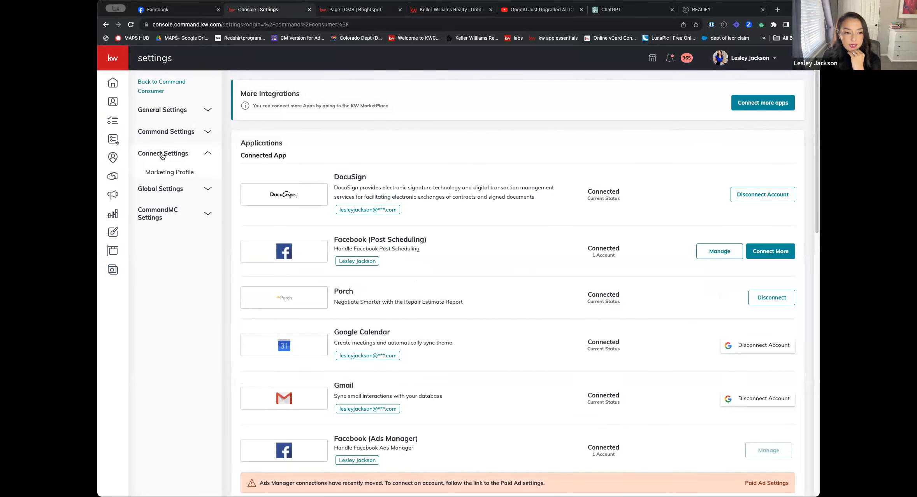
pyautogui.click(173, 177)
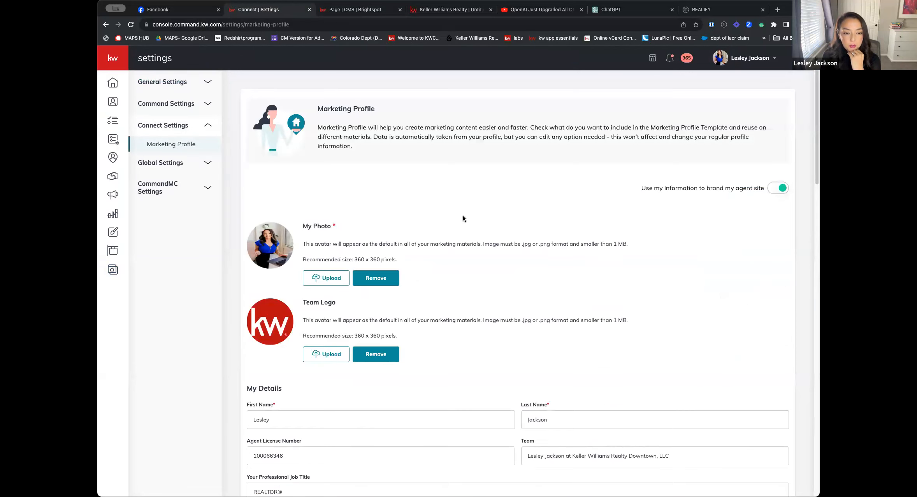
pyautogui.scroll(-10, 523, 310)
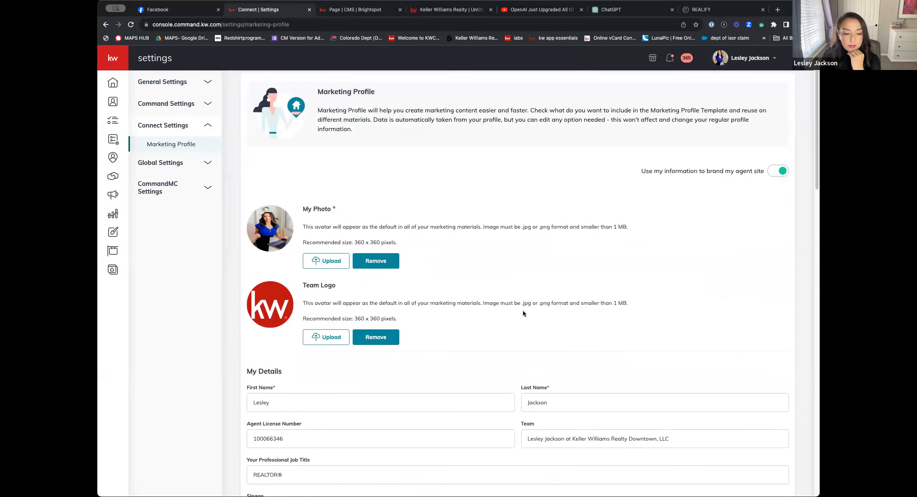
pyautogui.scroll(-10, 550, 300)
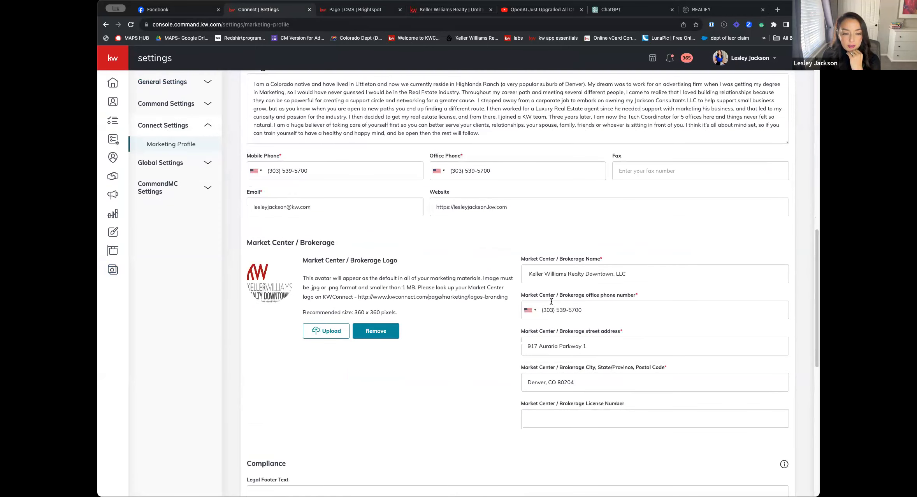
pyautogui.scroll(-5, 551, 301)
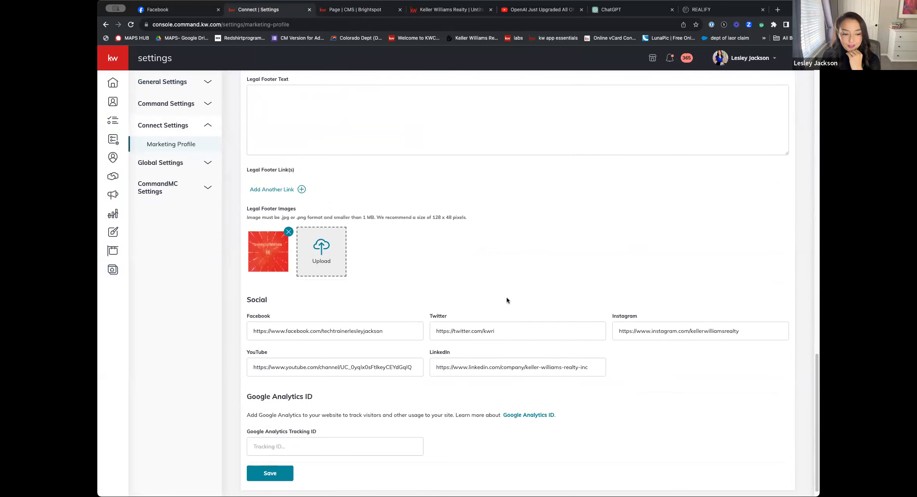
pyautogui.scroll(10, 506, 296)
pyautogui.scroll(15, 554, 304)
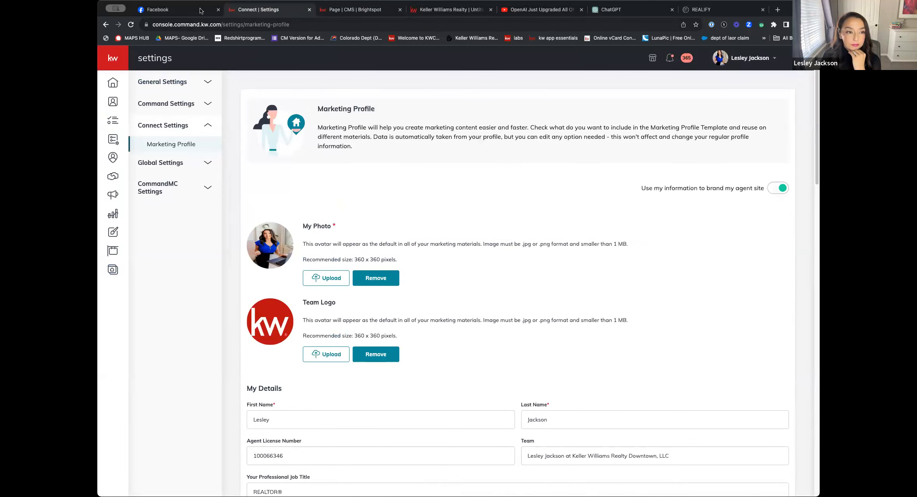
# Return to the About the Agent editor, expand Agent Bio and My Preferred Vendors, and open the linked MoveEasy vendor list
pyautogui.click(351, 12)
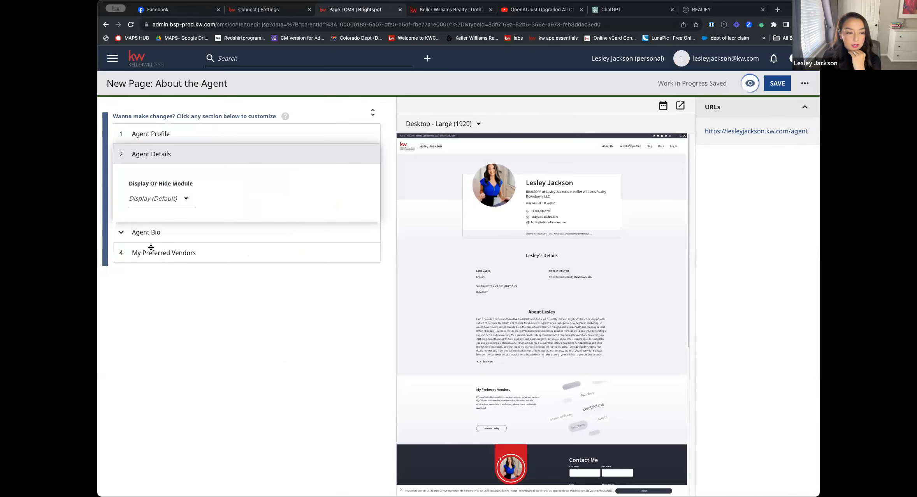
pyautogui.click(150, 236)
pyautogui.click(170, 309)
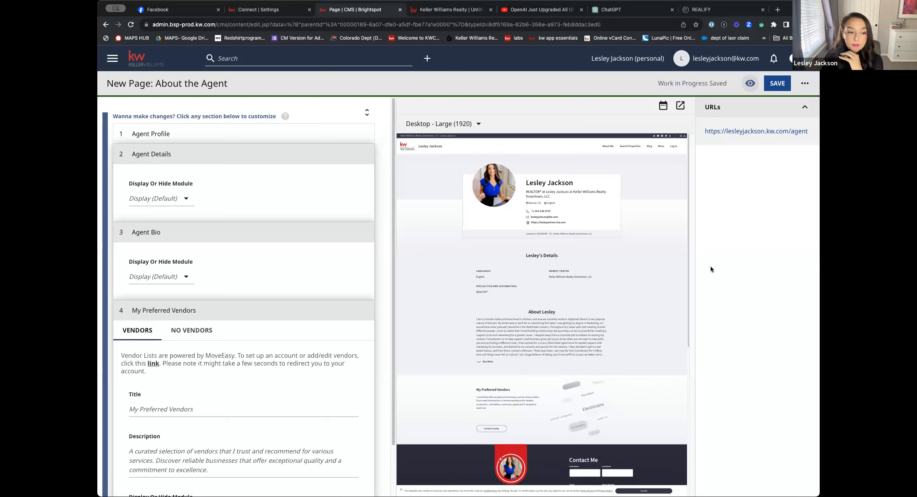
pyautogui.scroll(-2, 274, 311)
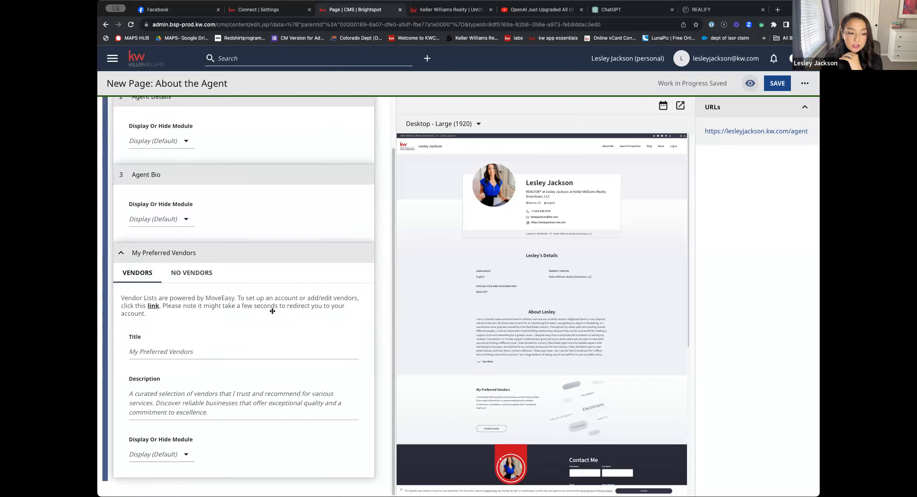
pyautogui.click(154, 307)
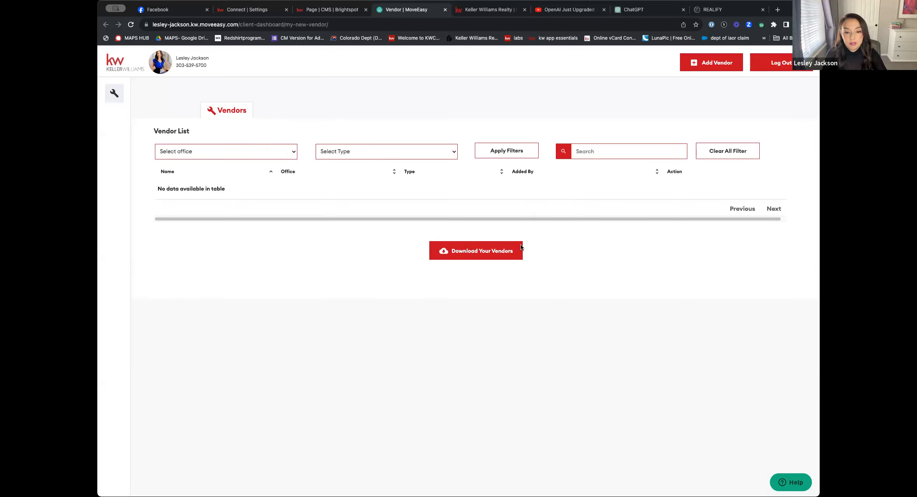
# Start a new vendor entry with the vendor name Plumber Plus and fill in the contact name
pyautogui.click(711, 63)
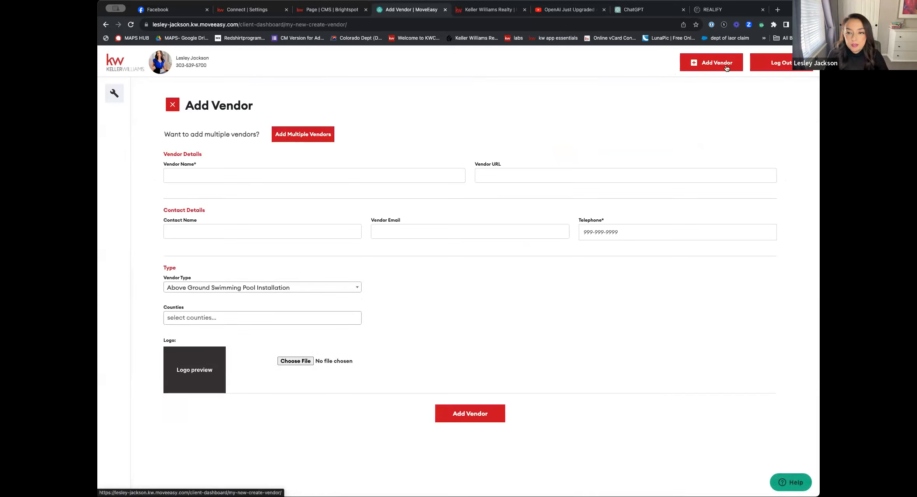
pyautogui.click(325, 178)
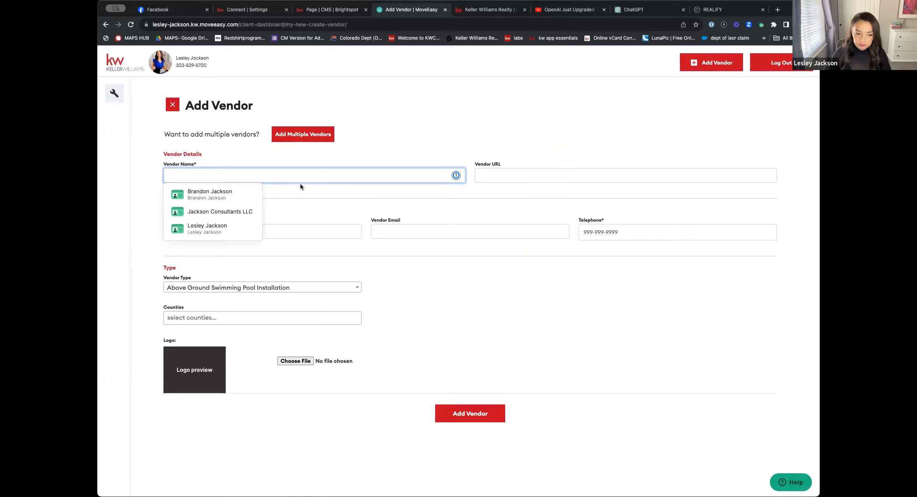
pyautogui.write('Plumber')
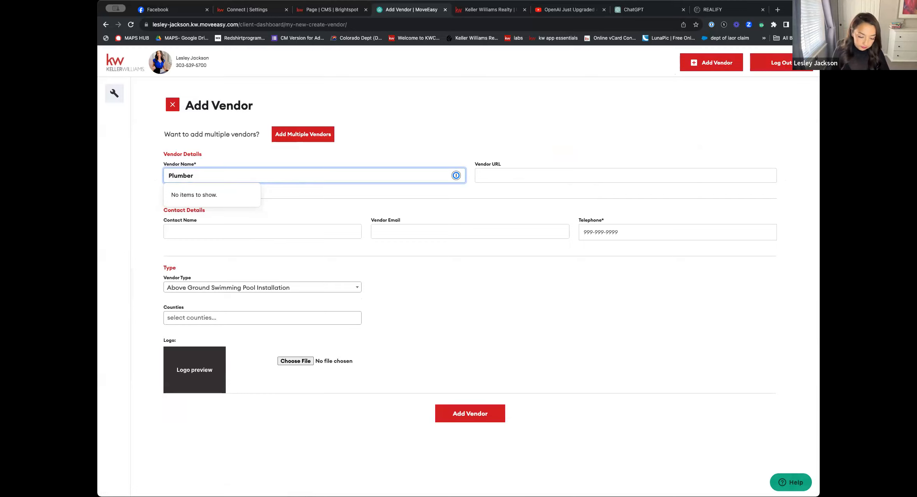
pyautogui.write(' Plus')
pyautogui.click(410, 168)
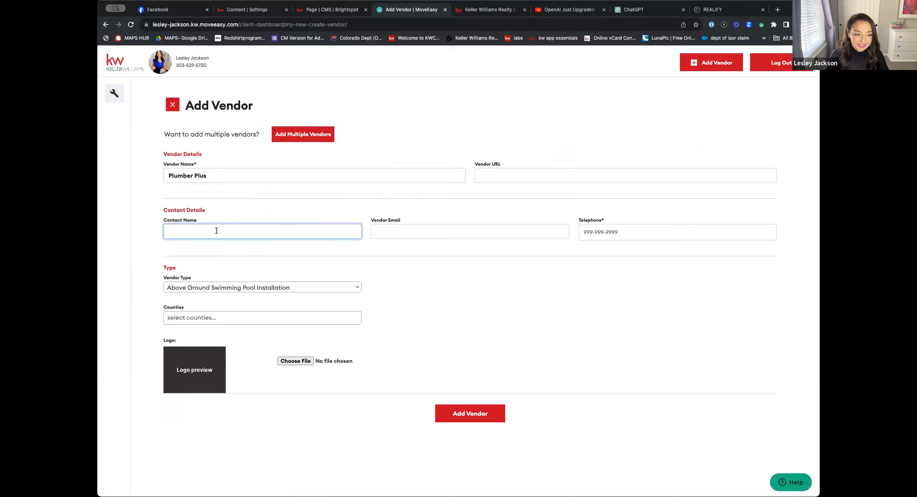
pyautogui.write('Gary')
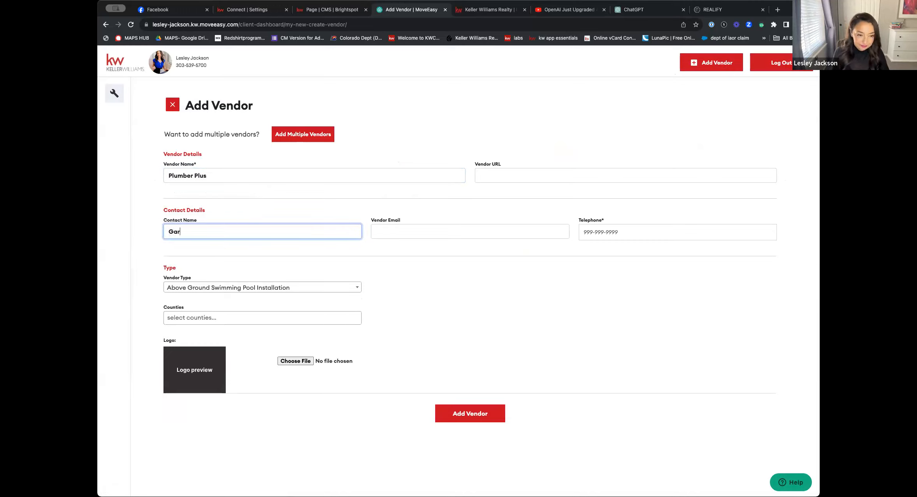
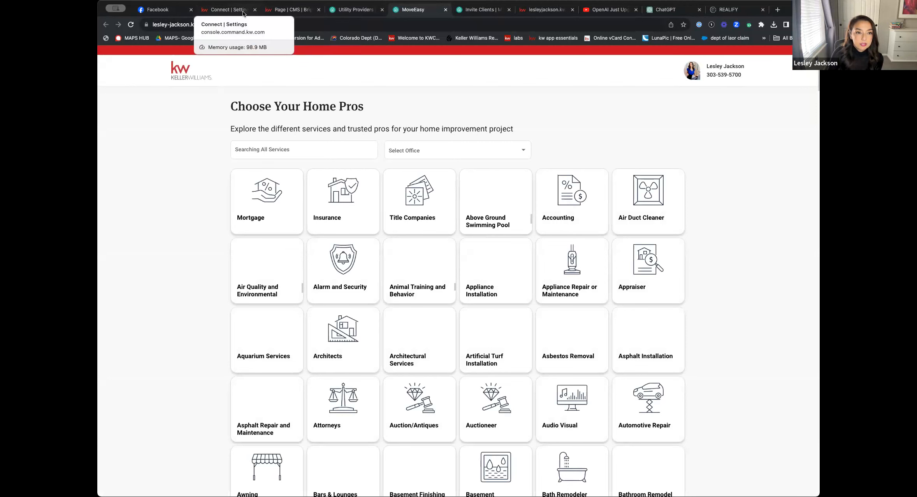
# Go back through the MoveEasy pages to the vendor list, checking the Plumber Plus entry's details on the way
pyautogui.click(242, 13)
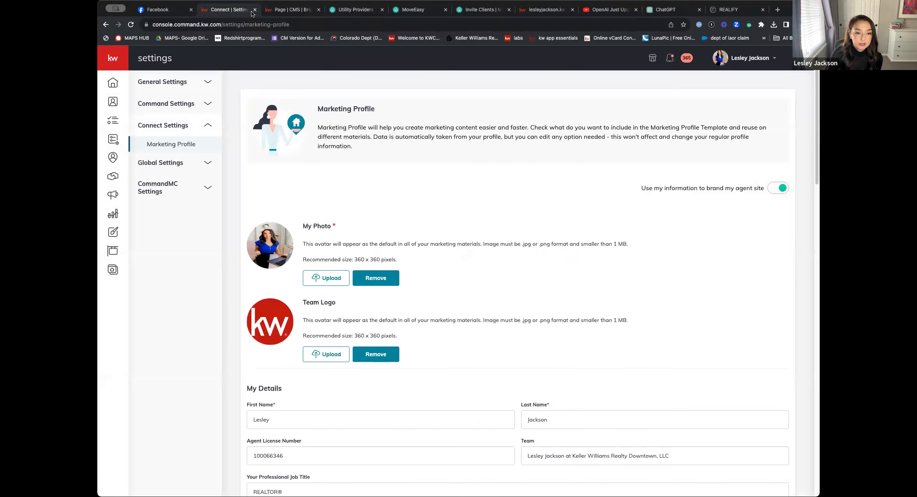
pyautogui.click(283, 16)
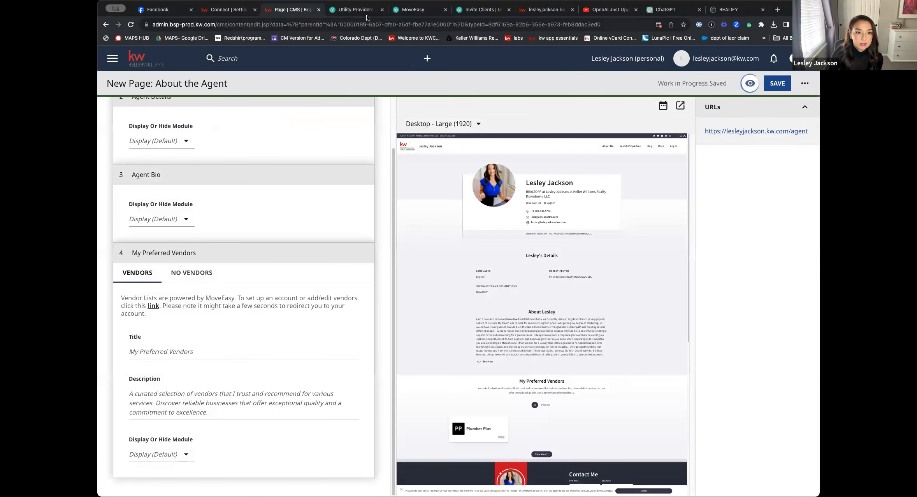
pyautogui.click(347, 12)
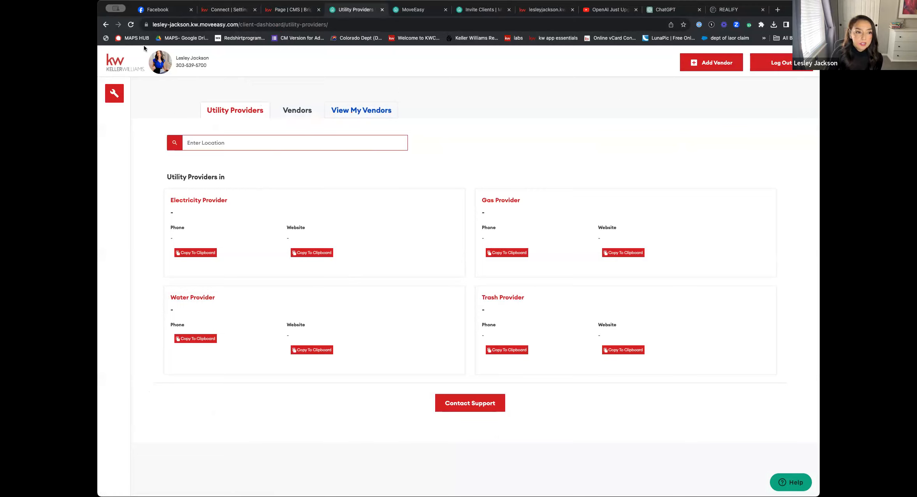
pyautogui.click(106, 25)
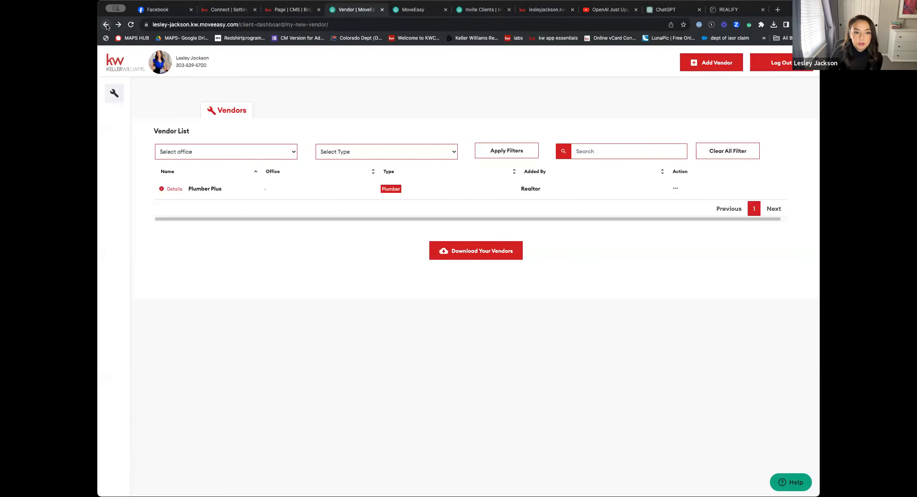
pyautogui.click(106, 25)
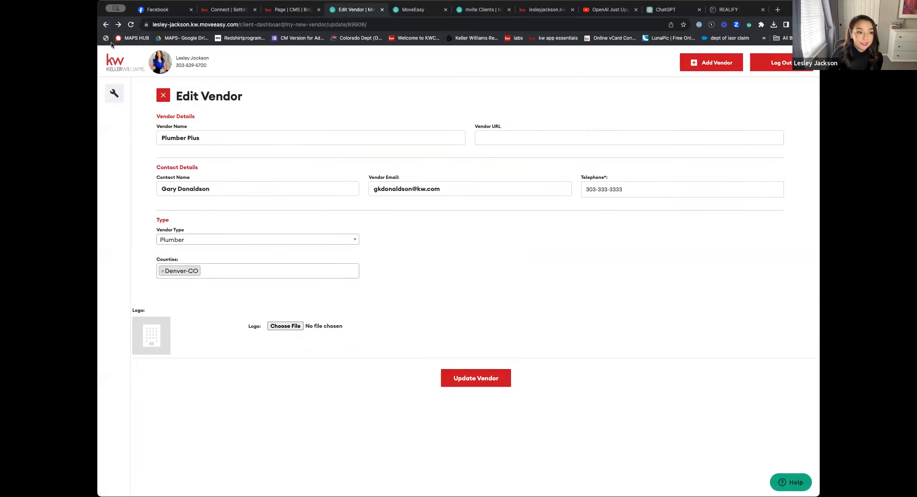
pyautogui.click(106, 25)
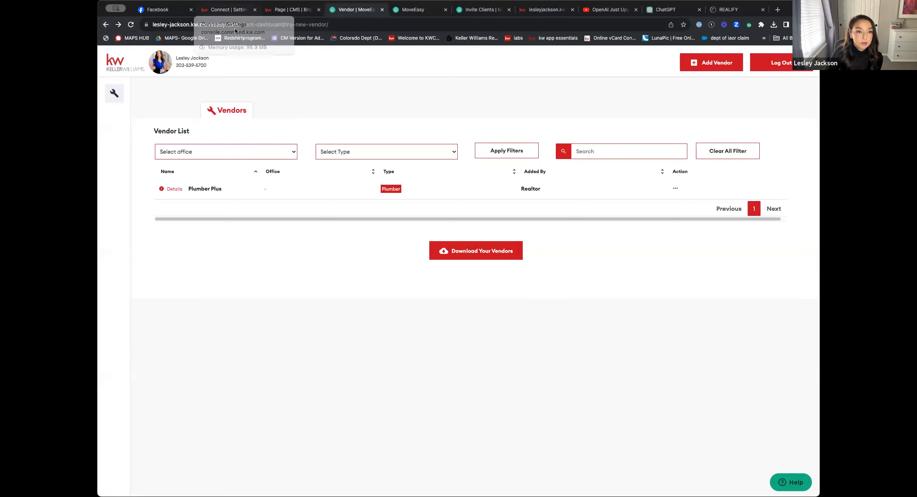
# Reopen MoveEasy from My Preferred Vendors in the About the Agent editor, and view the client-facing vendor page
pyautogui.click(294, 10)
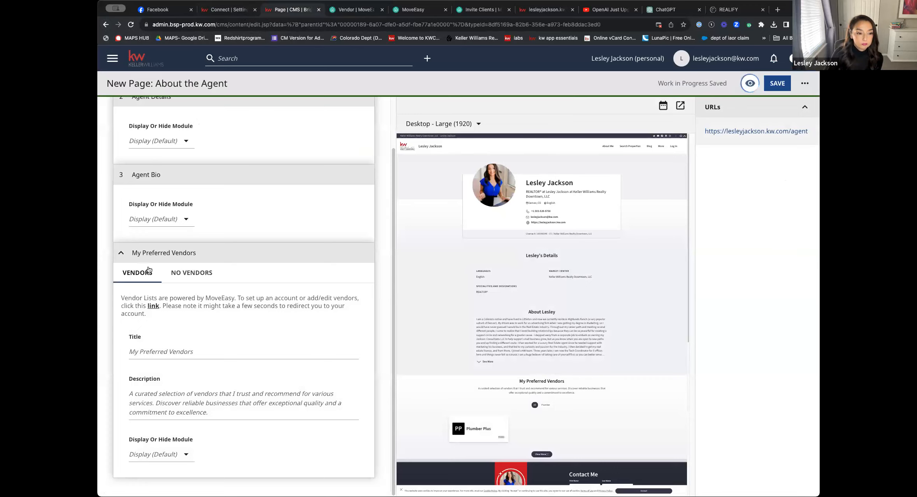
pyautogui.click(153, 307)
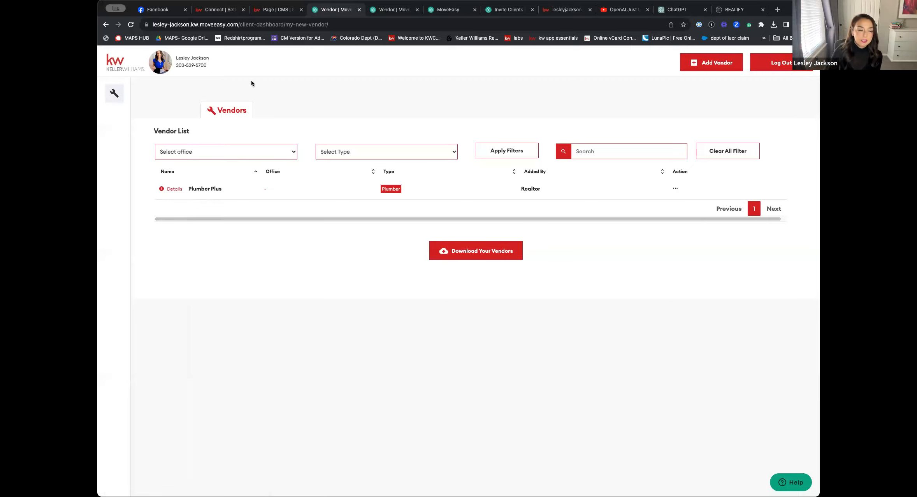
pyautogui.click(116, 97)
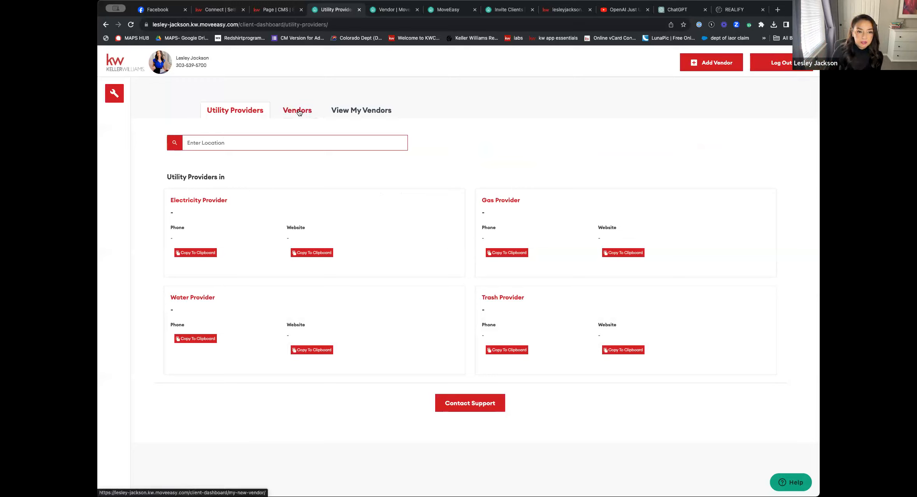
pyautogui.click(371, 111)
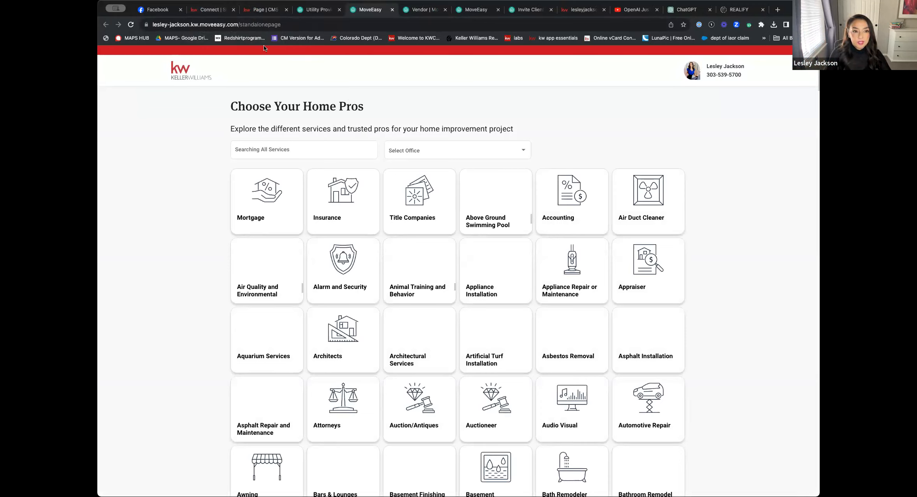
# Check the Title Companies category on the Choose Your Home Pros page, return to the overview, and select the page's web address
pyautogui.click(285, 25)
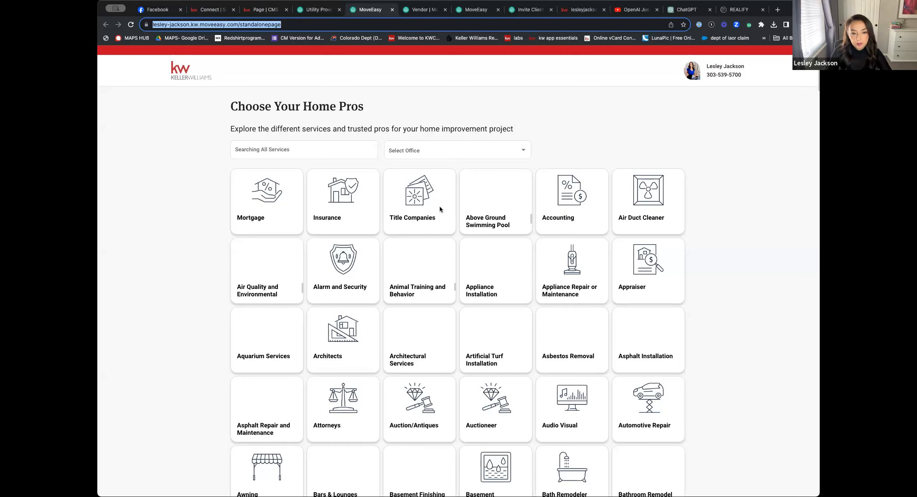
pyautogui.click(428, 203)
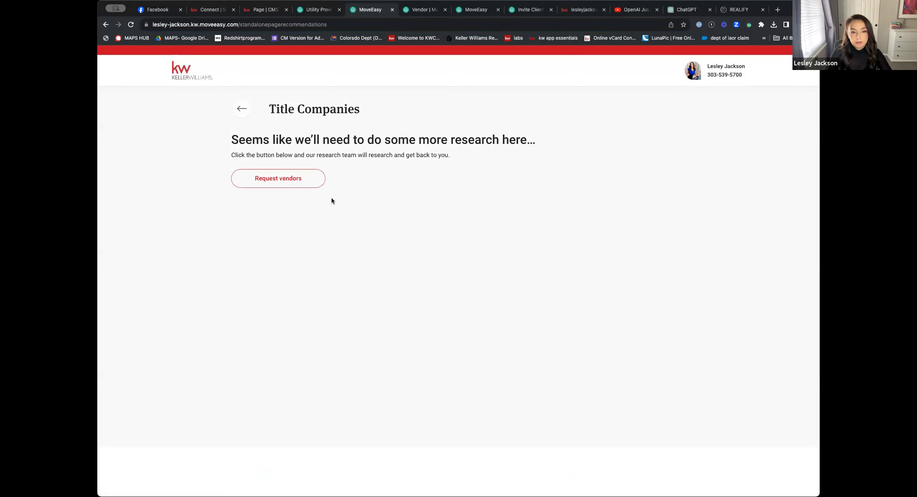
pyautogui.click(106, 25)
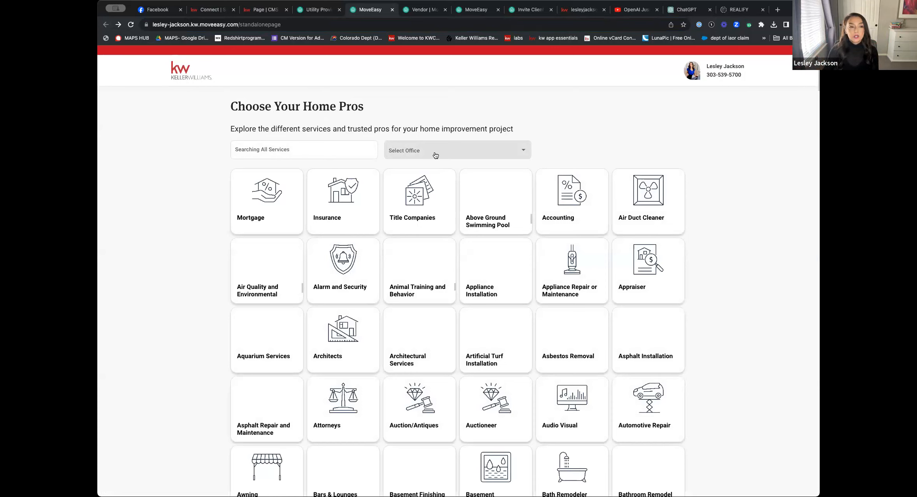
pyautogui.click(288, 26)
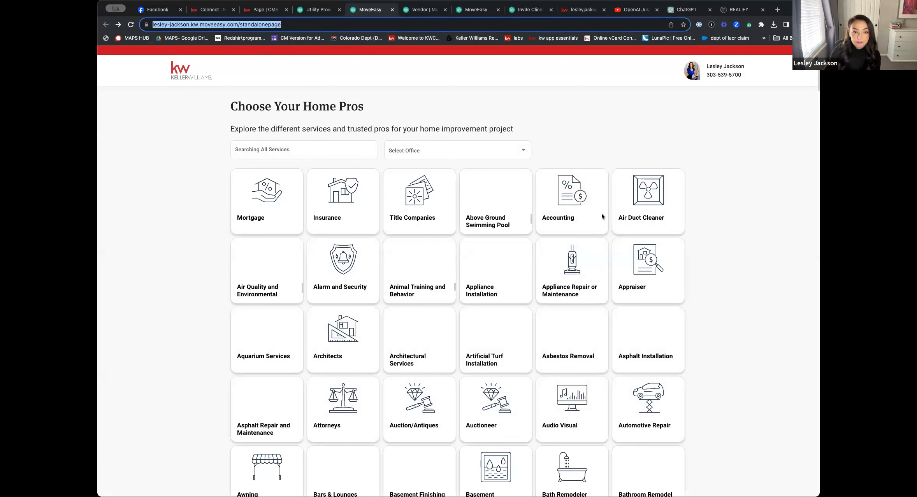
# Return to the website editor and open the Organization Site settings, leaving the About the Agent page without saving
pyautogui.click(274, 11)
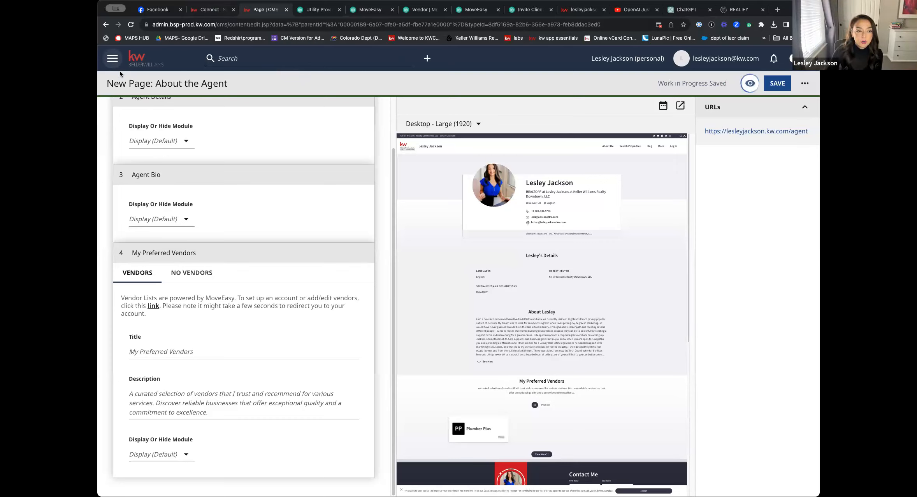
pyautogui.click(112, 61)
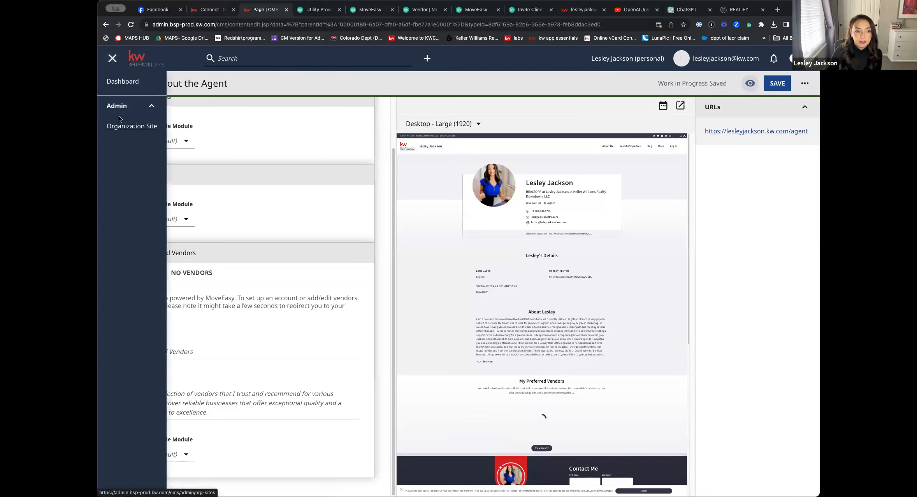
pyautogui.click(132, 128)
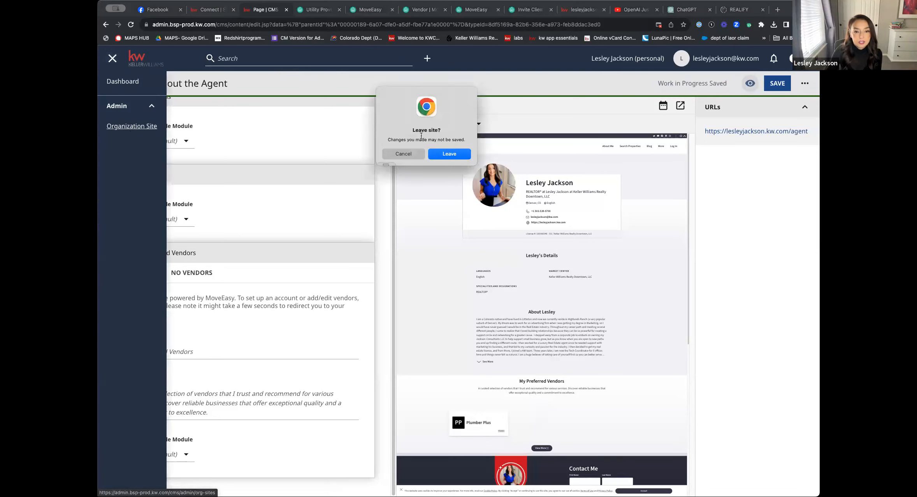
pyautogui.click(455, 154)
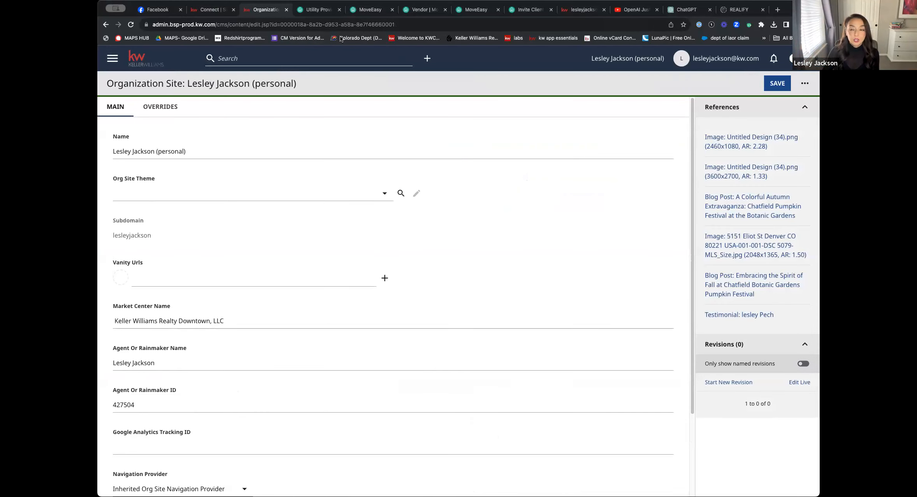
# Open the Homepage from the dashboard and replace the first carousel image of the Listing Search Module with Hero Image 3
pyautogui.click(155, 62)
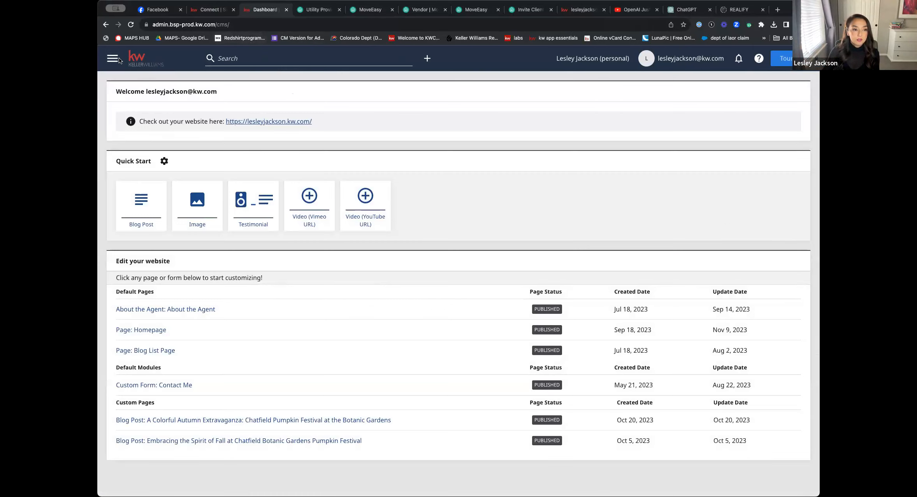
pyautogui.click(151, 330)
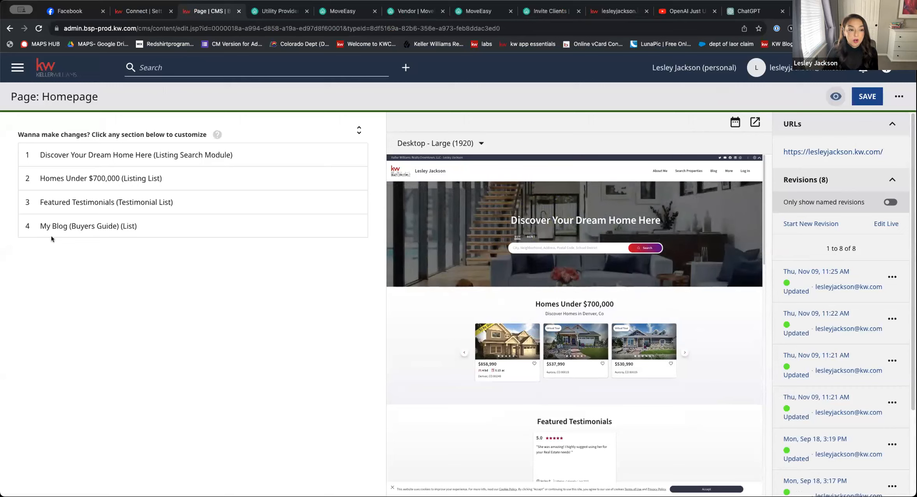
pyautogui.click(92, 155)
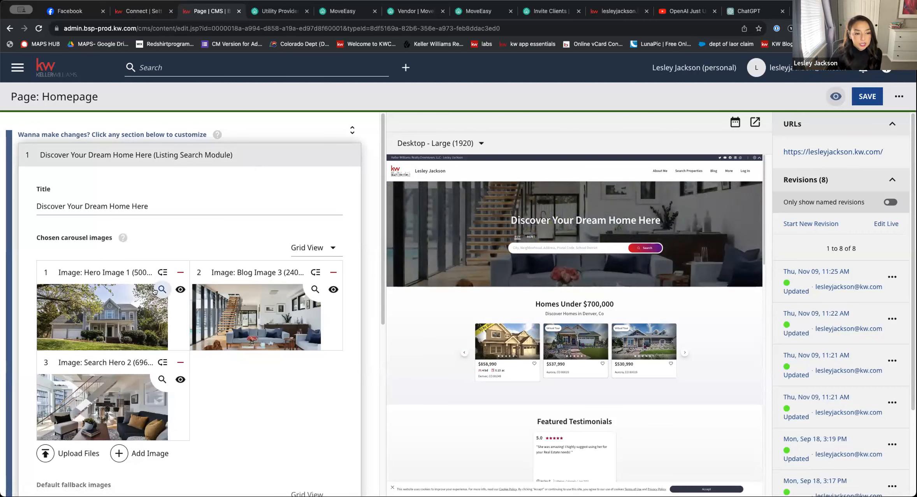
pyautogui.scroll(-3, 133, 311)
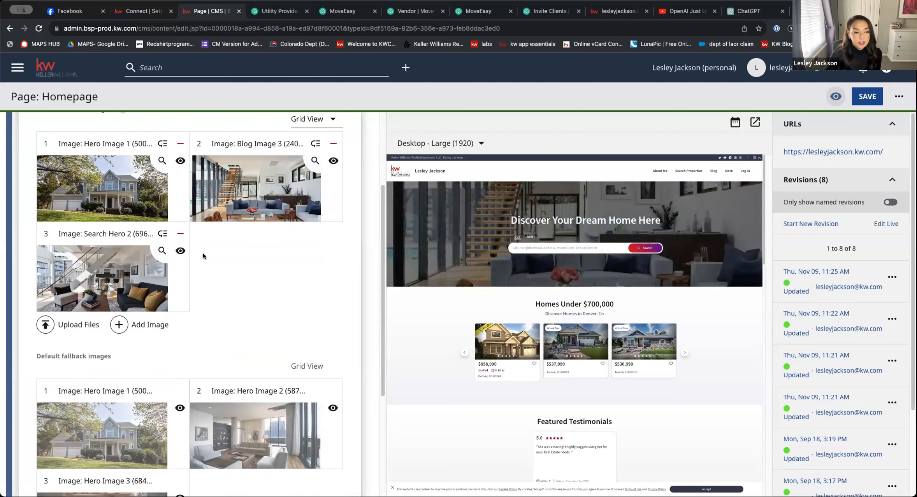
pyautogui.click(162, 161)
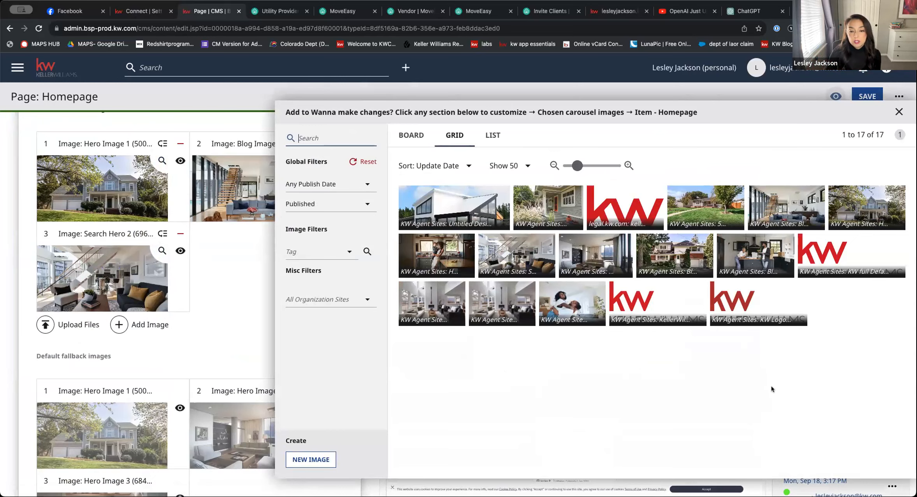
pyautogui.click(449, 259)
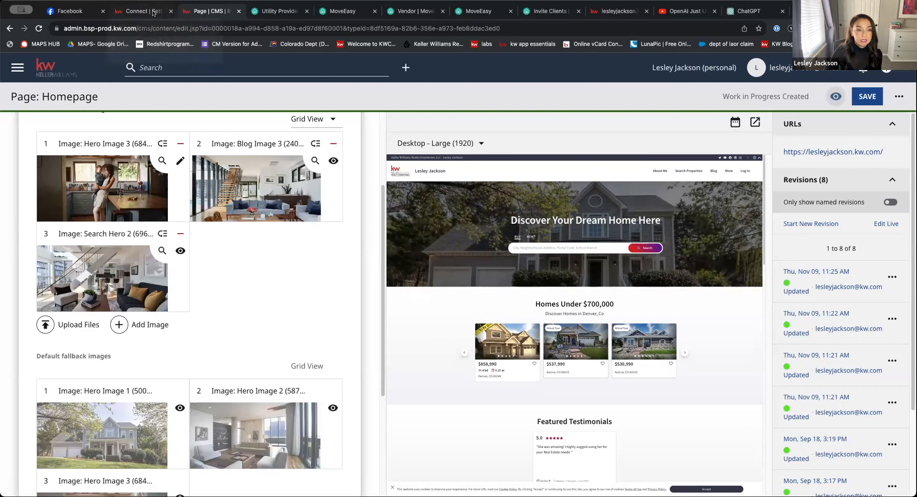
# Switch to KW Command, open Designs and start a new Social design
pyautogui.click(153, 13)
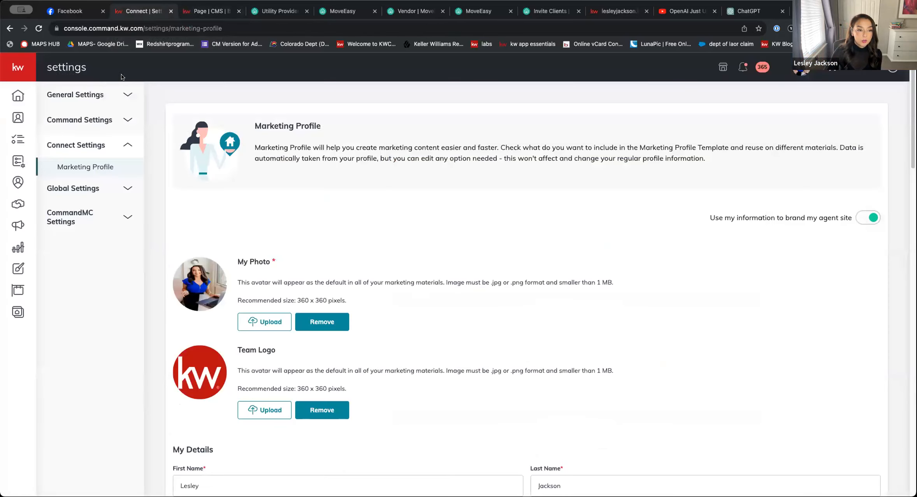
pyautogui.click(19, 268)
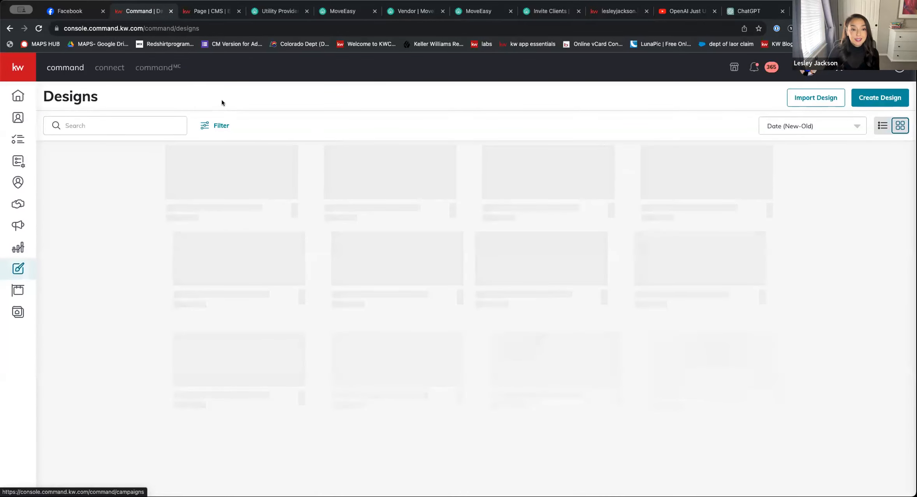
pyautogui.click(901, 97)
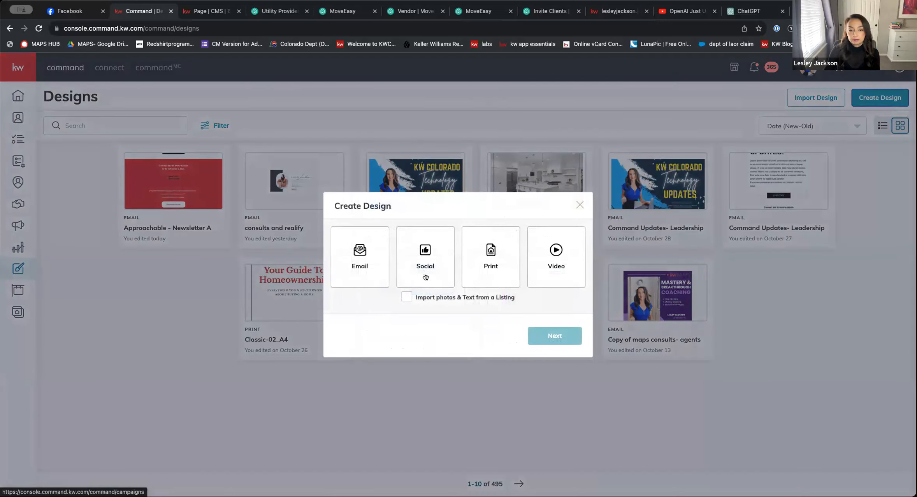
pyautogui.click(419, 275)
pyautogui.click(551, 337)
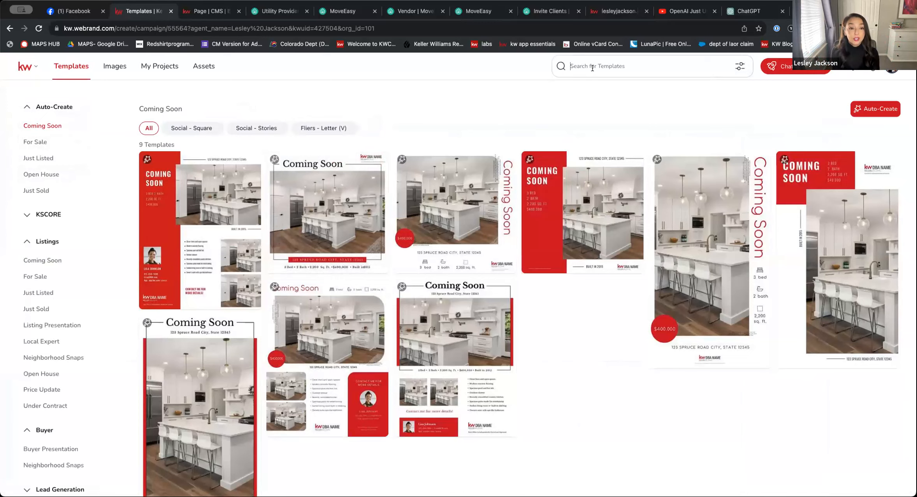
# Search the design templates for "hero image", then clear the search
pyautogui.click(592, 66)
pyautogui.write('hero image')
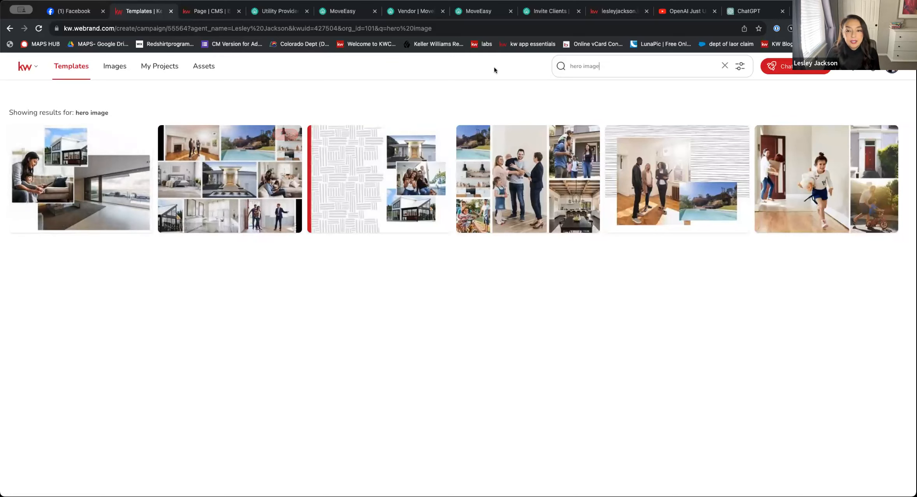
pyautogui.click(724, 72)
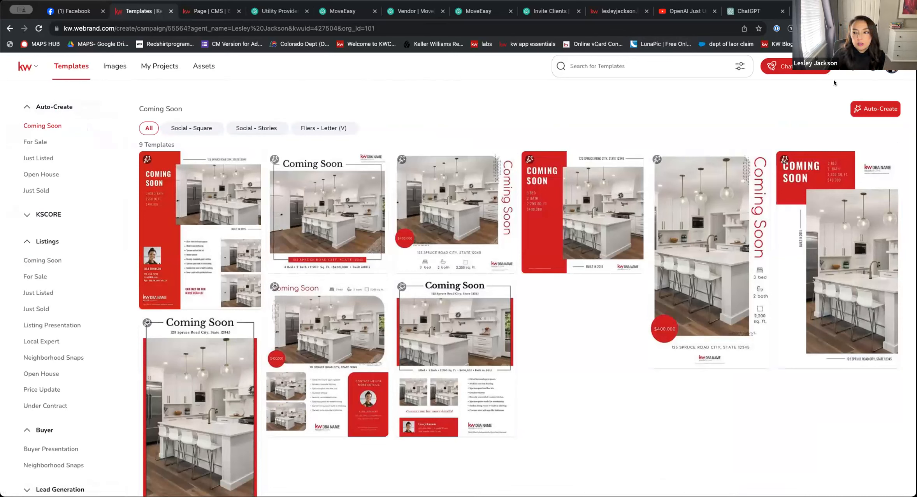
# Check the Images library, return to Templates, dismiss the welcome tour and look over the Coming Soon templates
pyautogui.click(116, 69)
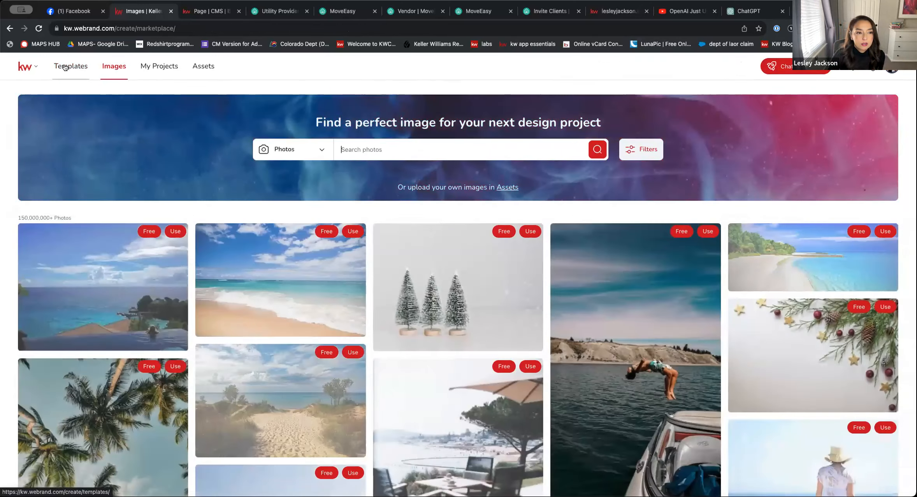
pyautogui.click(26, 67)
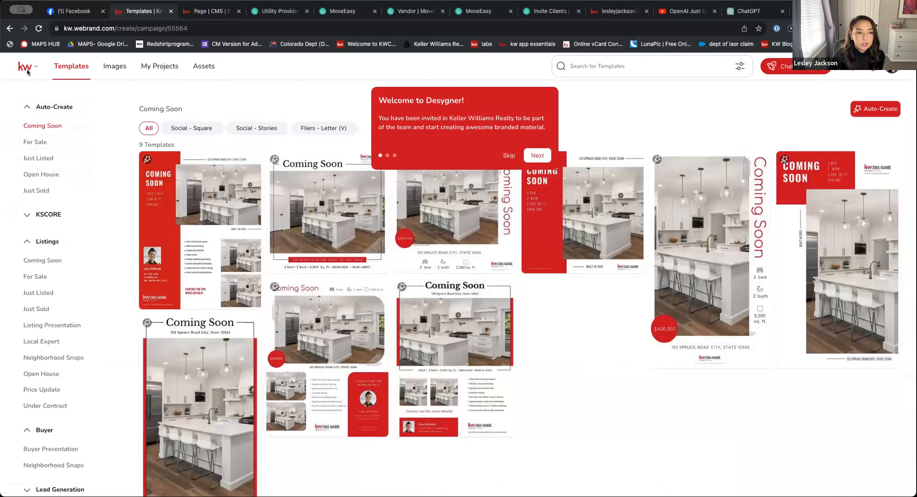
pyautogui.click(31, 67)
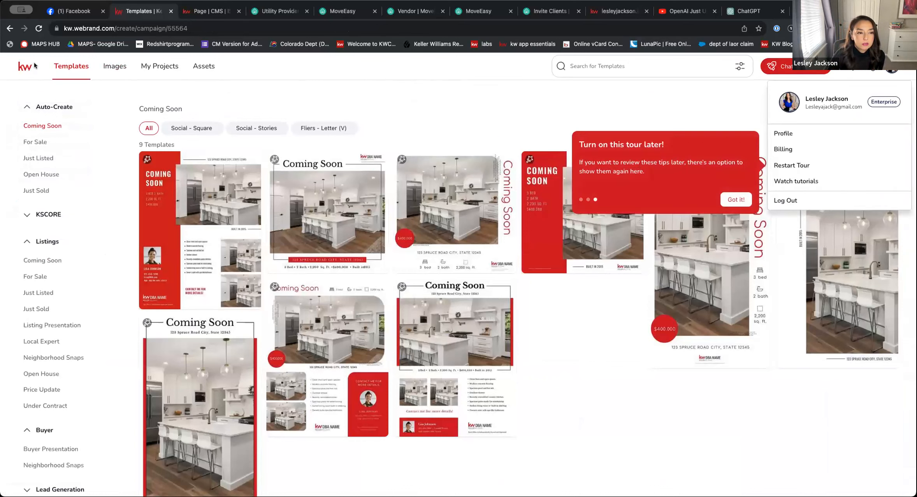
pyautogui.click(34, 68)
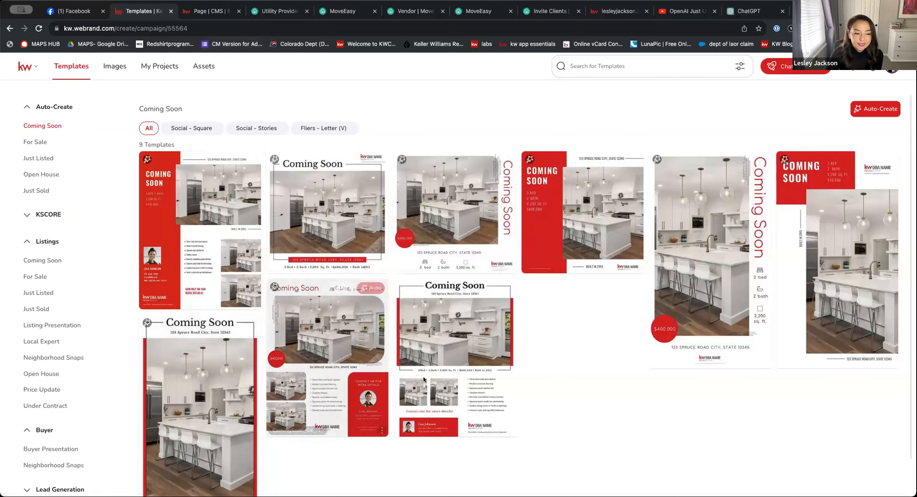
pyautogui.scroll(-2, 426, 360)
pyautogui.scroll(2, 426, 360)
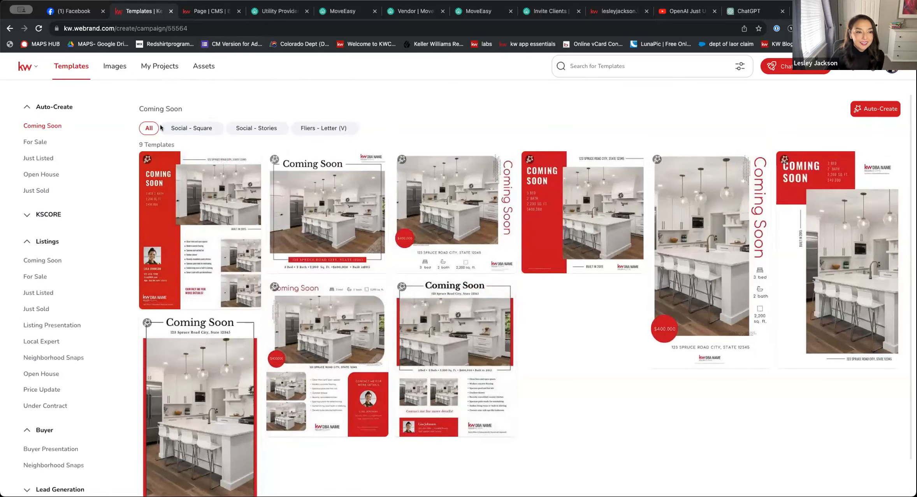
# Search the design templates for "hero", look over the matching designs, and clear the search
pyautogui.click(594, 65)
pyautogui.write('hero')
pyautogui.press('Return')
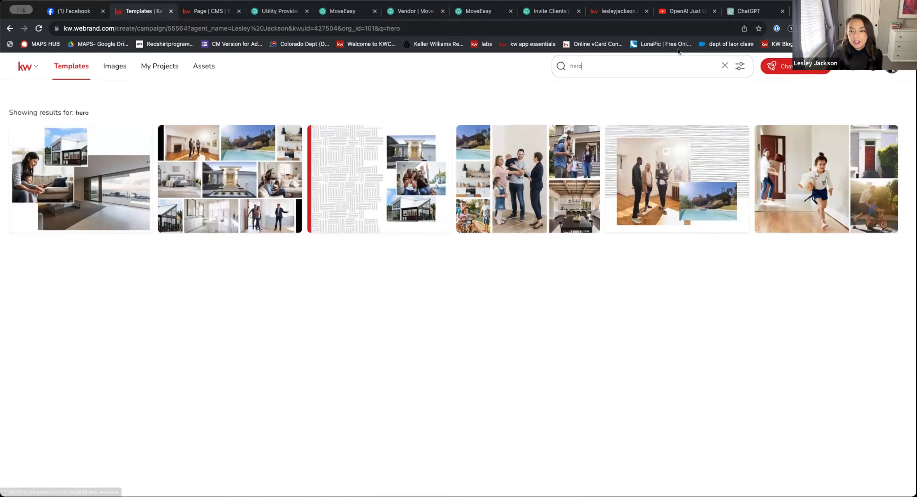
pyautogui.click(724, 65)
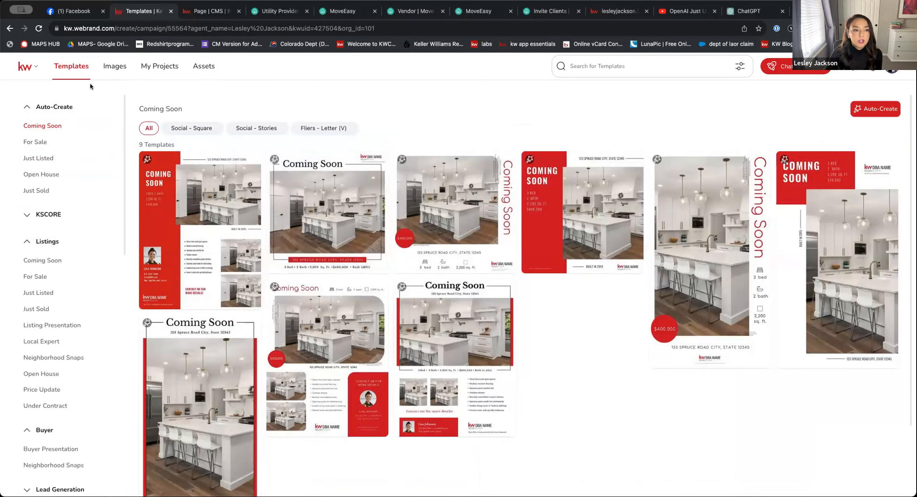
# Open My Projects and start a new design from blank
pyautogui.click(147, 66)
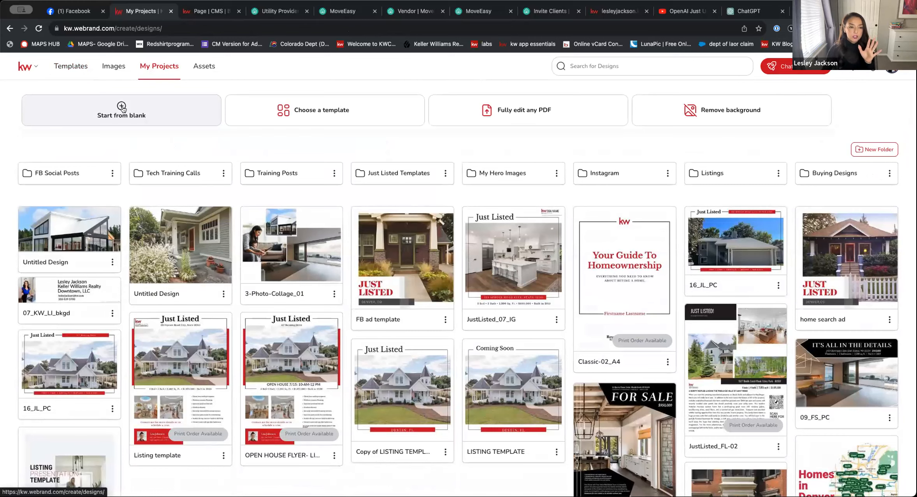
pyautogui.click(122, 112)
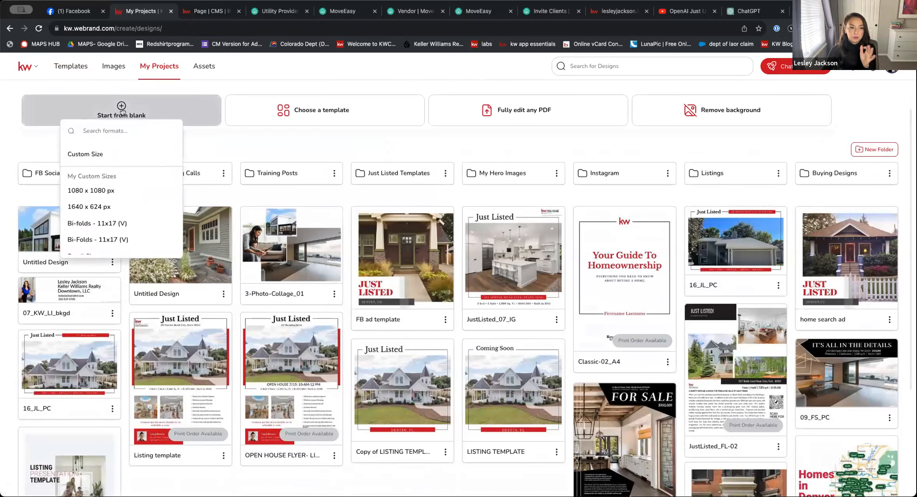
pyautogui.click(95, 154)
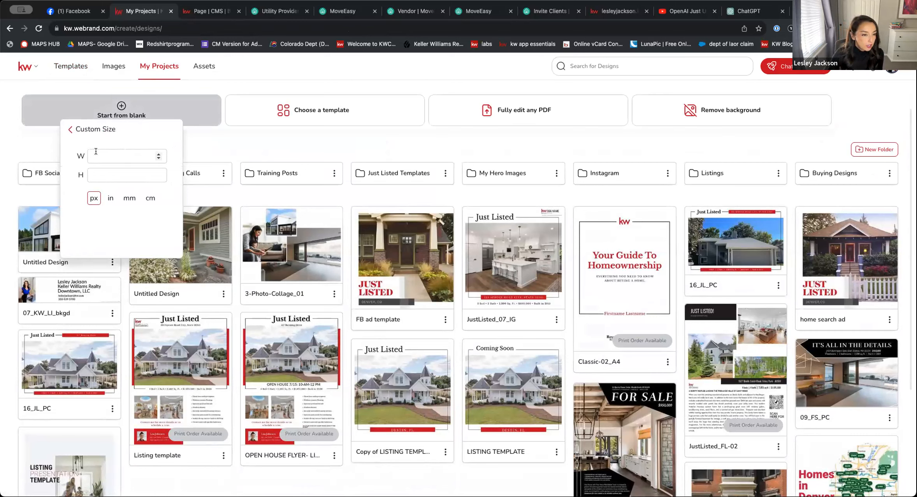
pyautogui.click(95, 151)
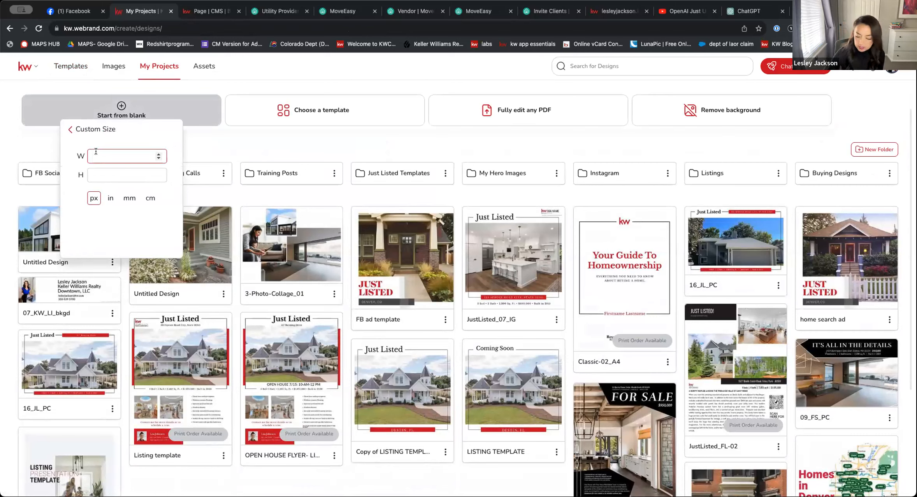
pyautogui.write('3600')
pyautogui.press('Tab')
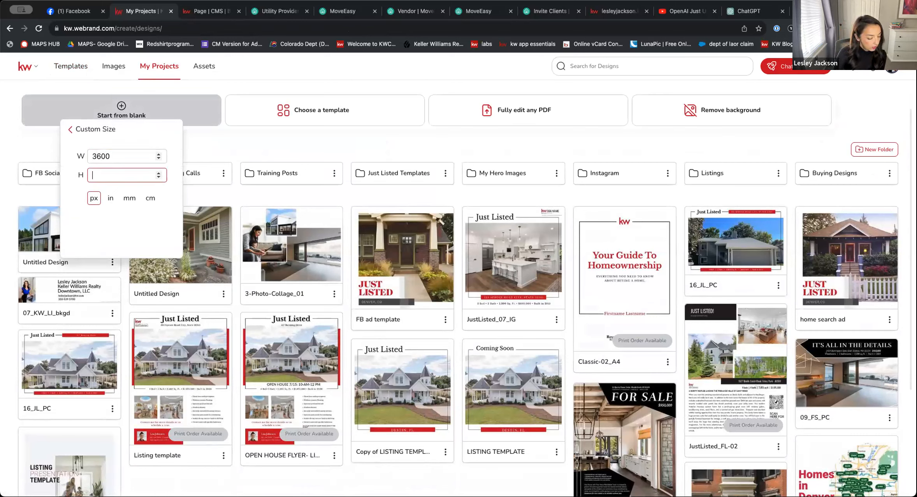
pyautogui.write('2700')
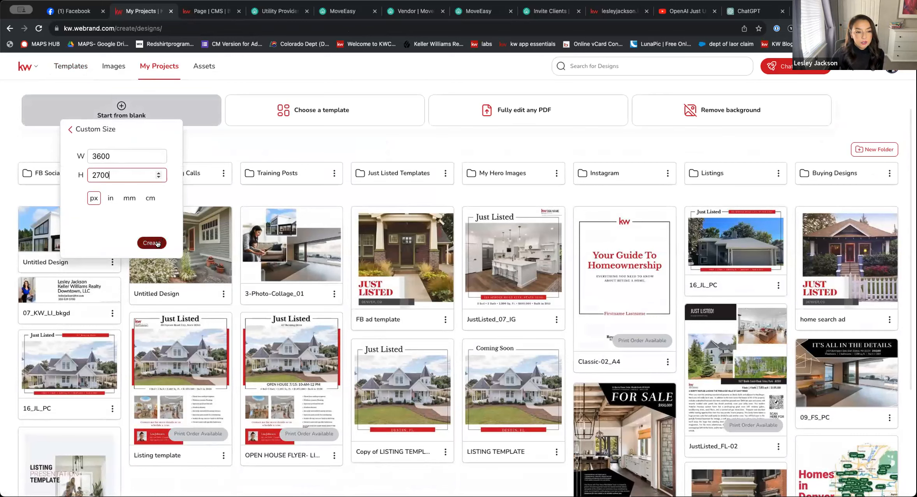
pyautogui.click(71, 130)
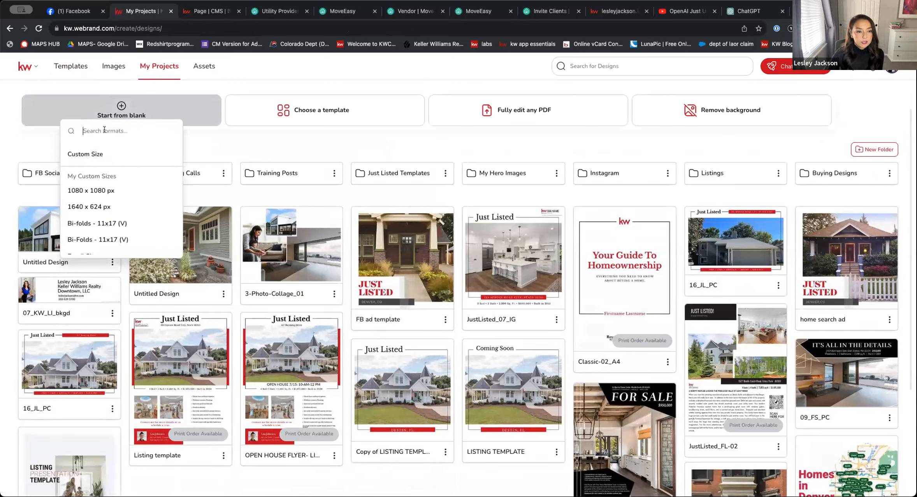
# Create the blank design in the Site Hero Images format and search its stock images for "house", keeping all collections and orientations
pyautogui.write('hero')
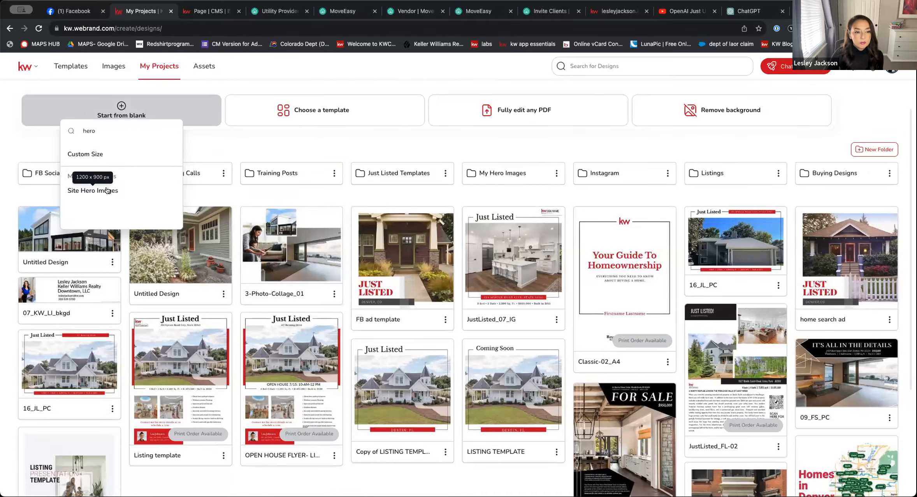
pyautogui.click(93, 190)
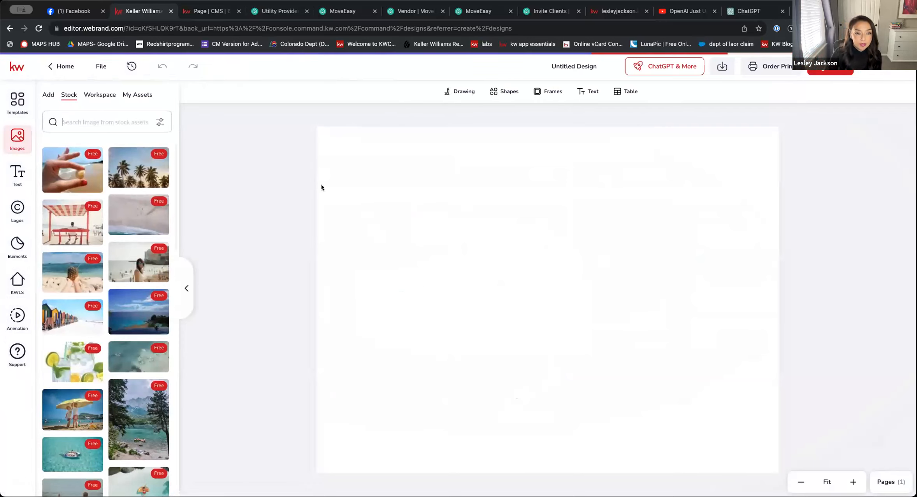
pyautogui.click(99, 122)
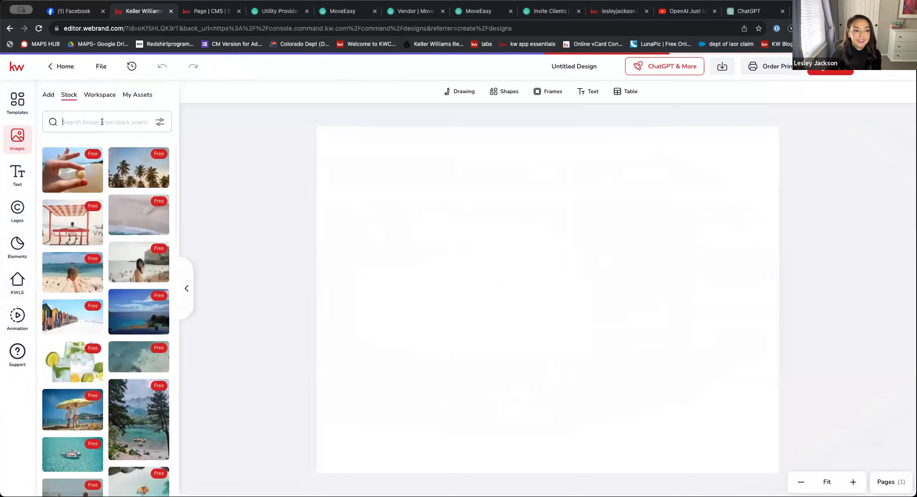
pyautogui.write('house')
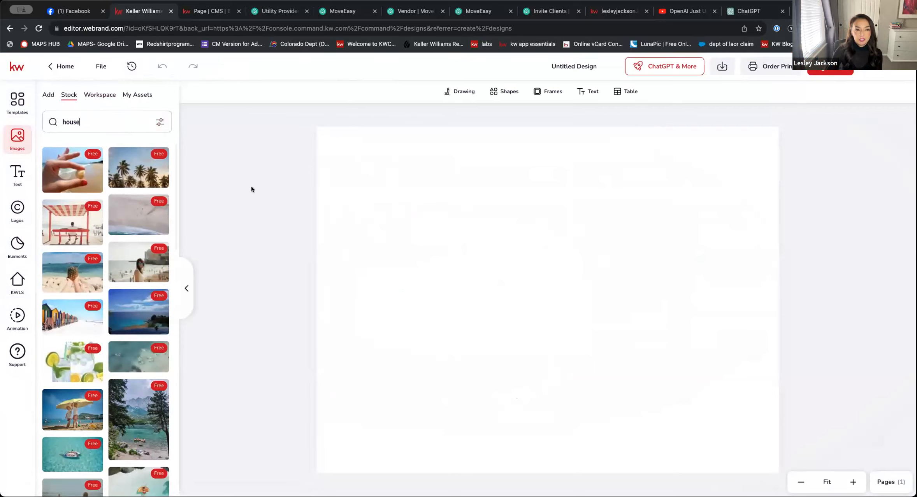
pyautogui.click(158, 125)
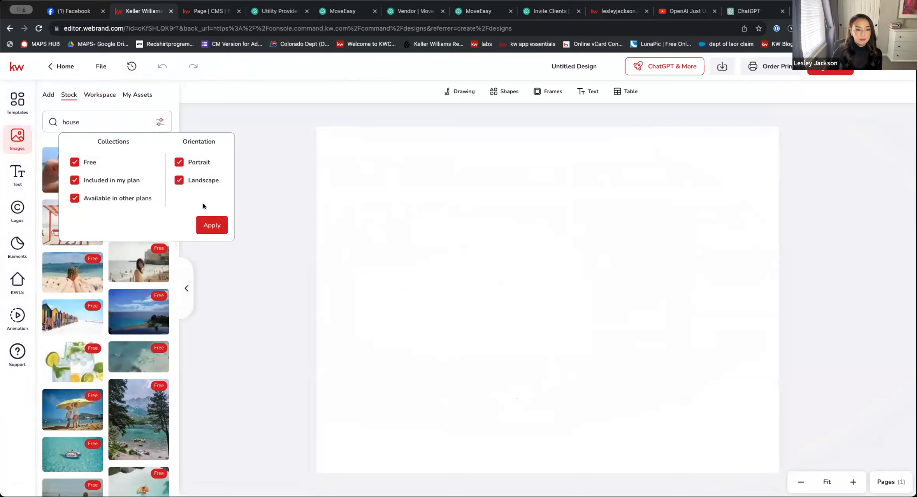
pyautogui.click(215, 225)
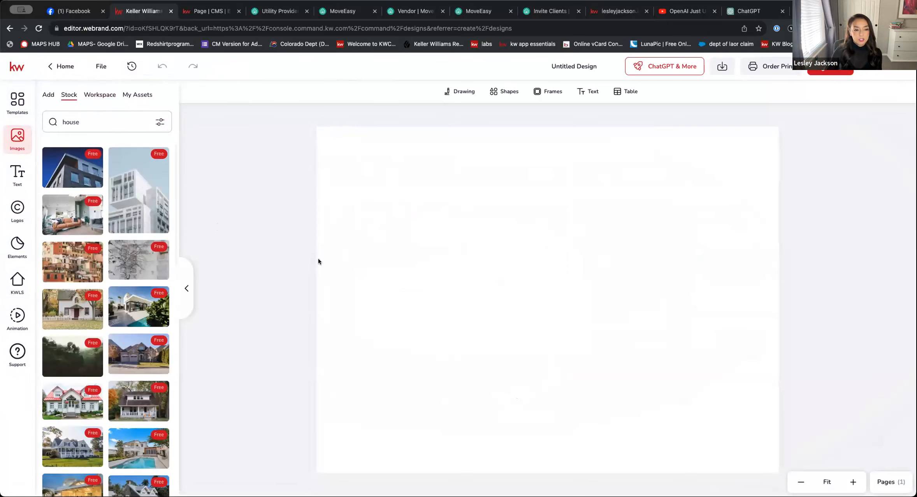
# Fill the canvas with the stock photo of the wooden house with lit windows at night
pyautogui.click(434, 200)
pyautogui.scroll(-5, 110, 272)
pyautogui.scroll(-4, 110, 271)
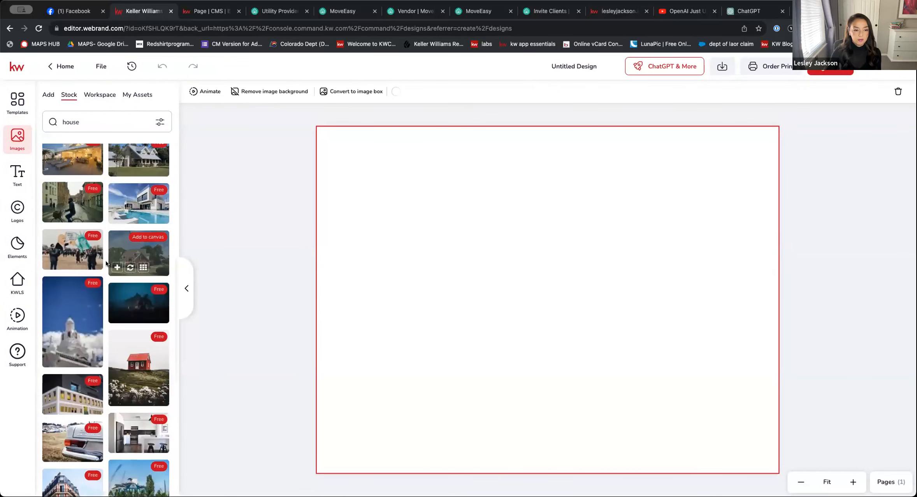
pyautogui.scroll(-8, 106, 263)
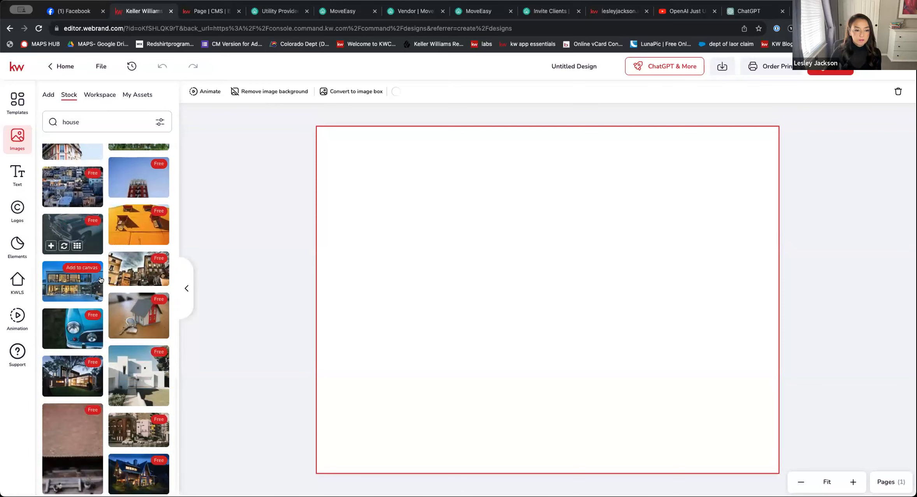
pyautogui.scroll(-5, 115, 290)
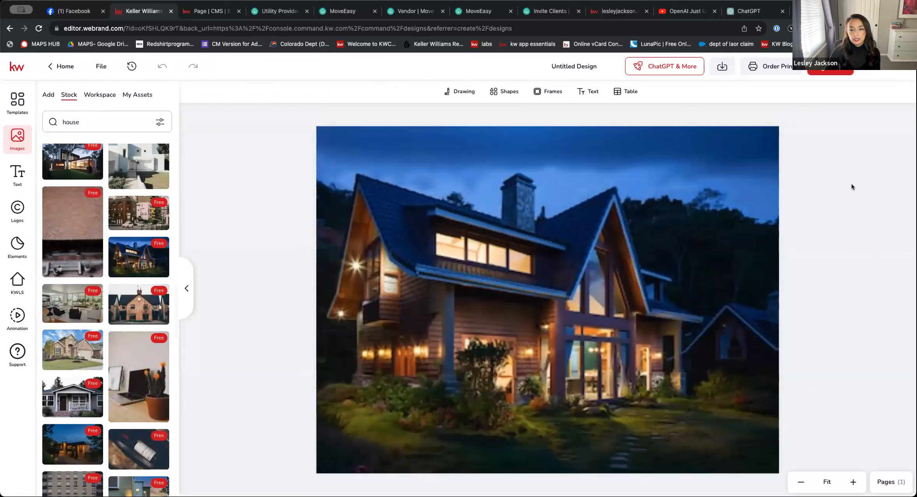
# Download all pages of the design as a high-quality PNG without a transparent background
pyautogui.click(724, 67)
pyautogui.click(581, 141)
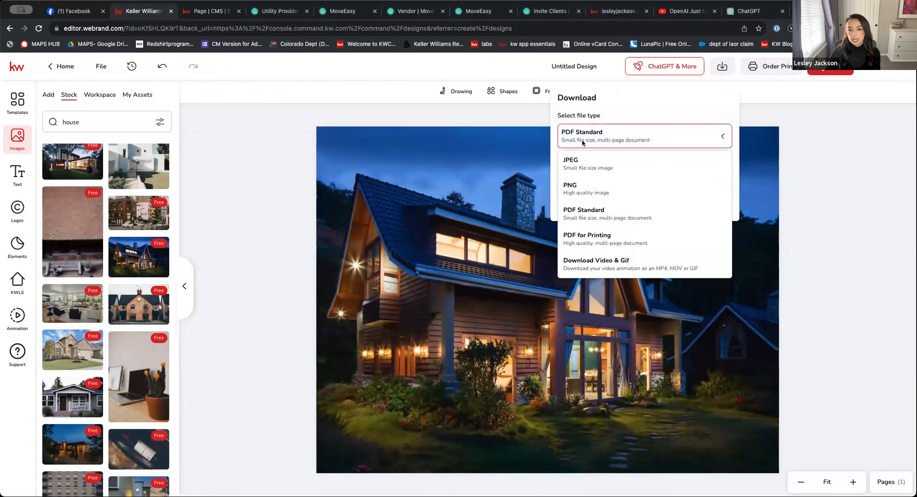
pyautogui.click(586, 182)
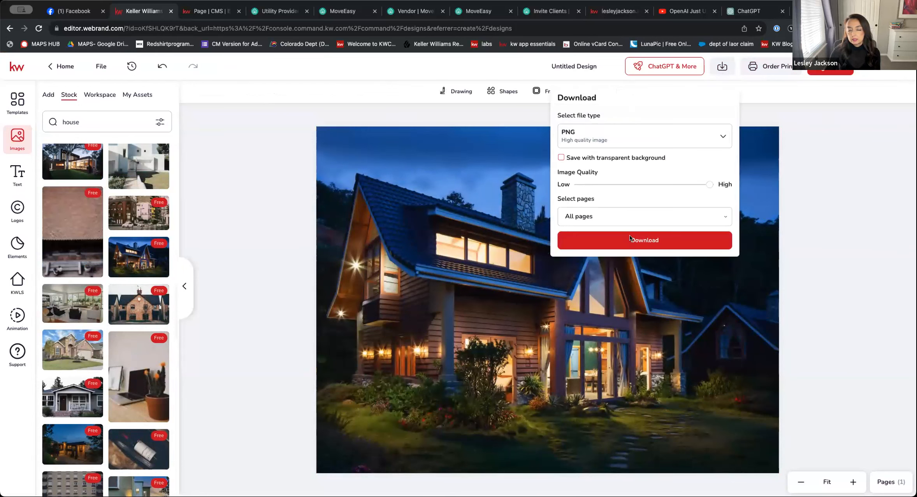
pyautogui.click(629, 239)
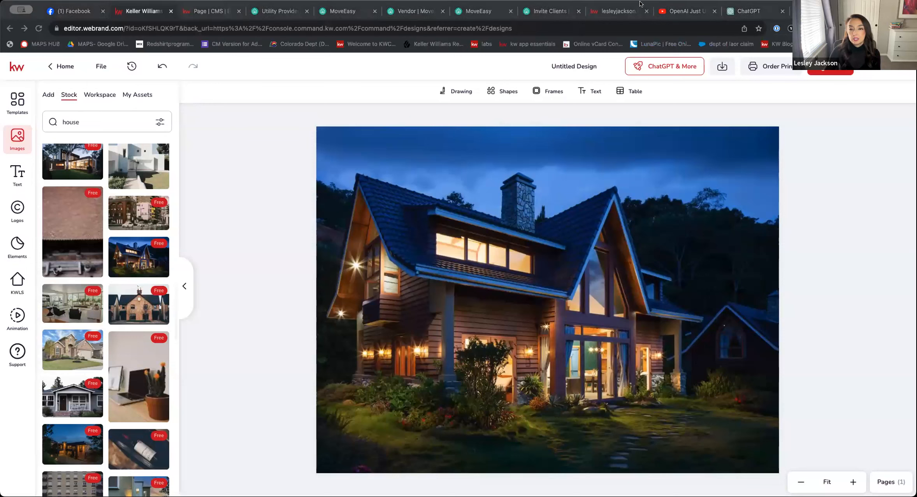
# Switch to the Homepage editor in the website CMS and upload the Untitled Design image file to the chosen carousel images
pyautogui.click(203, 12)
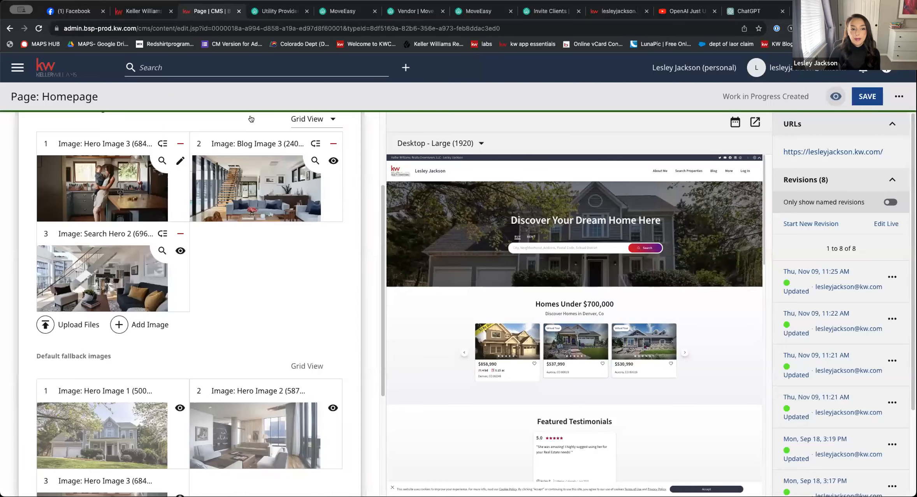
pyautogui.click(66, 330)
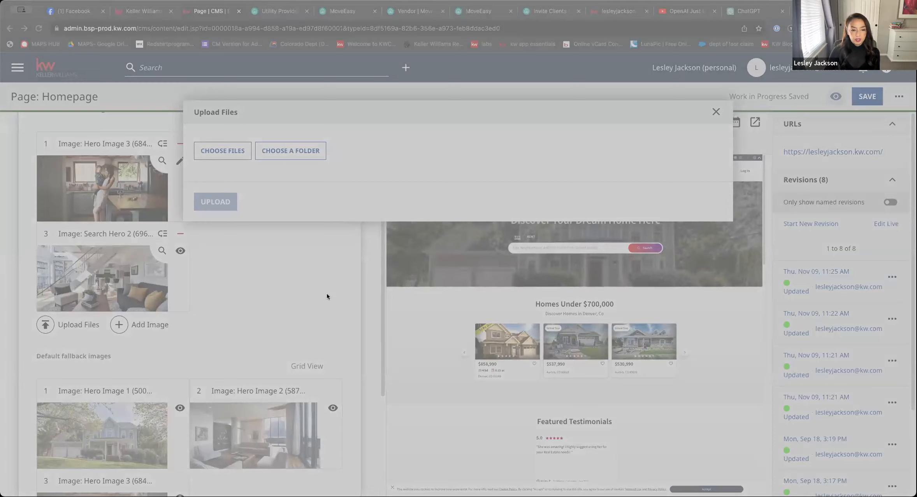
pyautogui.click(763, 384)
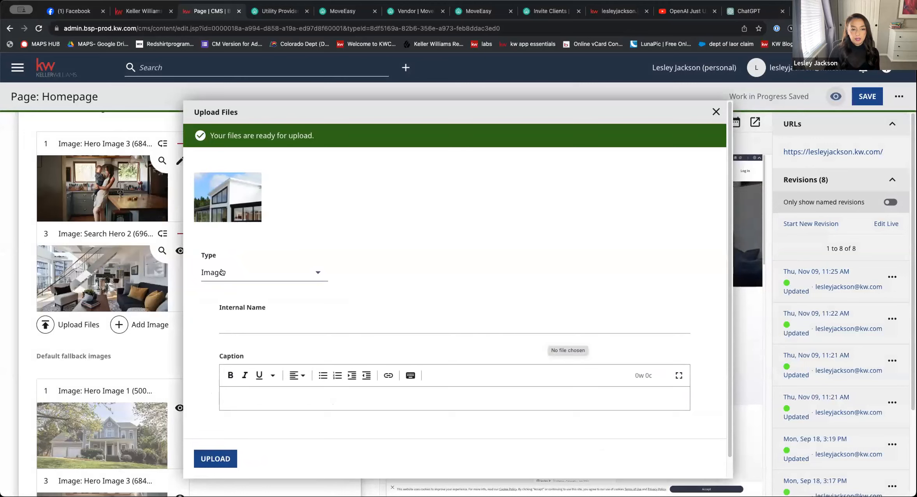
pyautogui.click(234, 321)
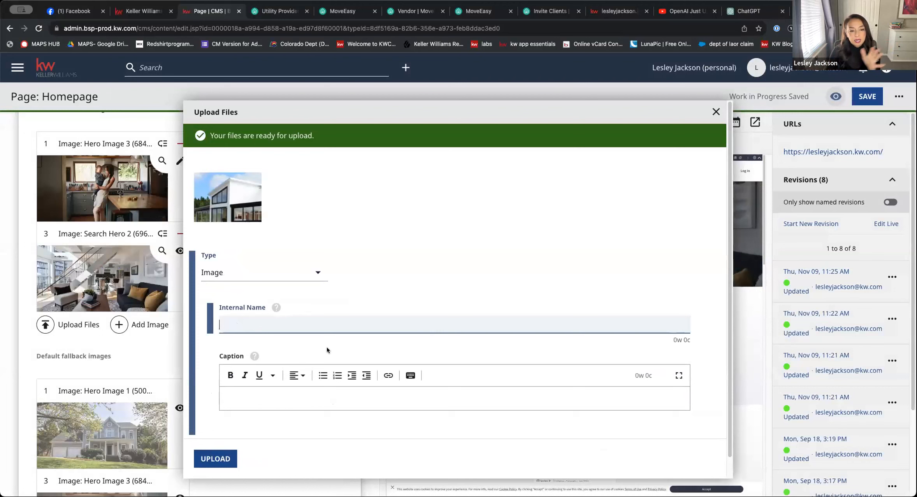
pyautogui.click(217, 461)
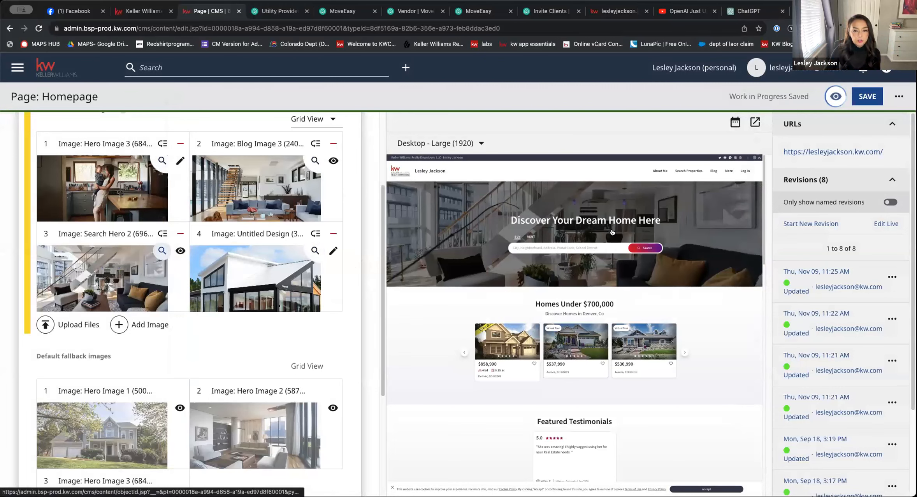
# Reorder the chosen carousel images to Untitled Design, Search Hero 2, Hero Image 3 and Blog Image 3
pyautogui.scroll(-4, 248, 340)
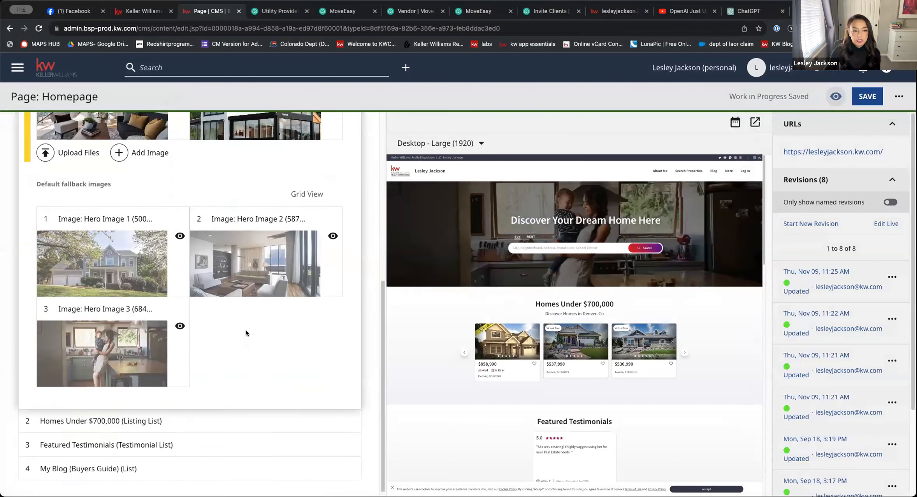
pyautogui.scroll(4, 245, 324)
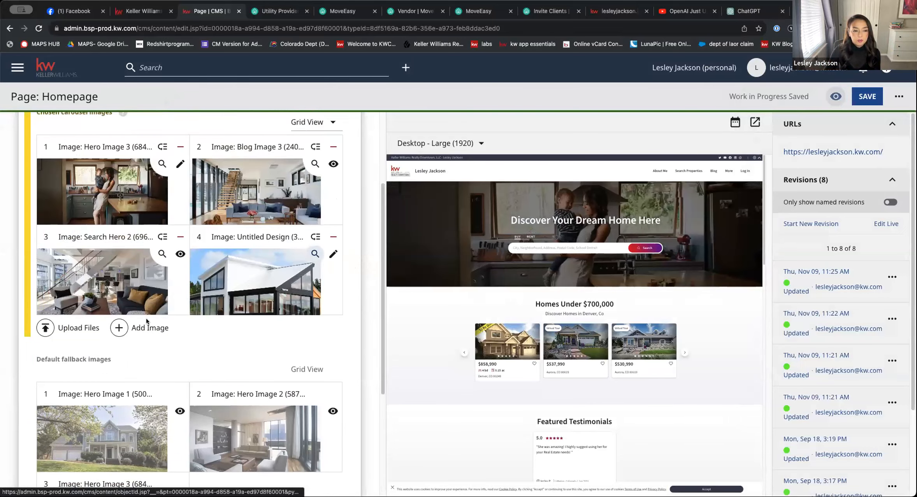
pyautogui.moveTo(116, 288); pyautogui.dragTo(269, 198)
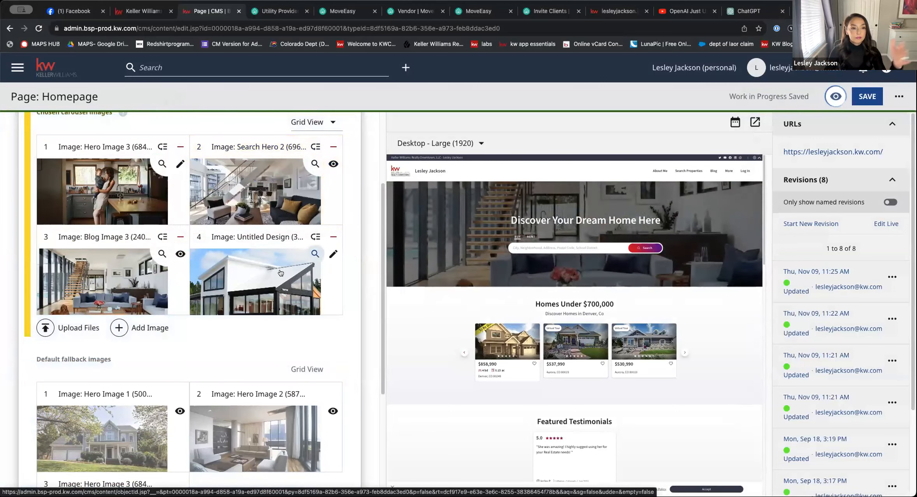
pyautogui.moveTo(280, 272); pyautogui.dragTo(249, 179)
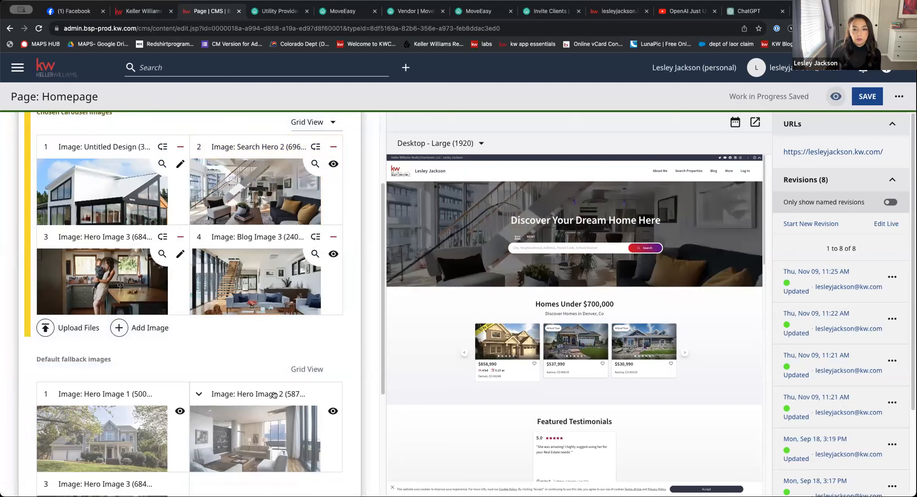
# Expand the Homes Under $700,000 listing module, review its settings and open its title for editing
pyautogui.scroll(-5, 275, 397)
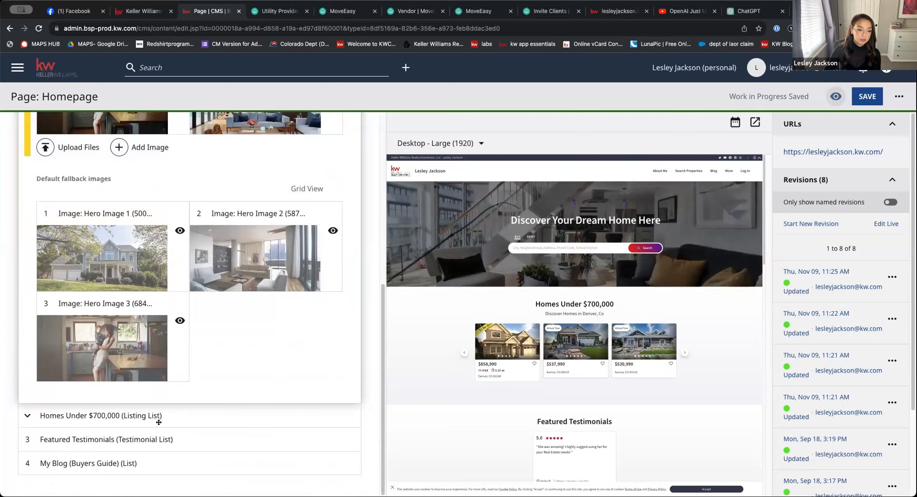
pyautogui.click(156, 417)
pyautogui.scroll(-10, 186, 350)
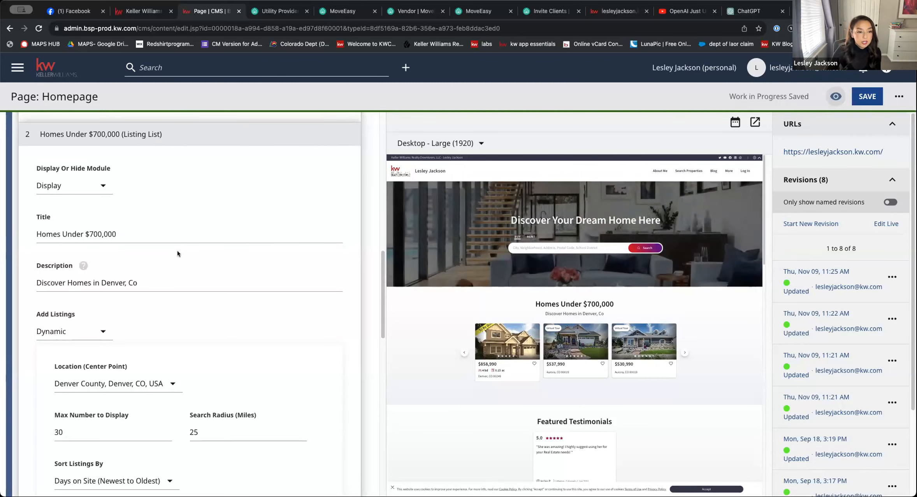
pyautogui.click(137, 236)
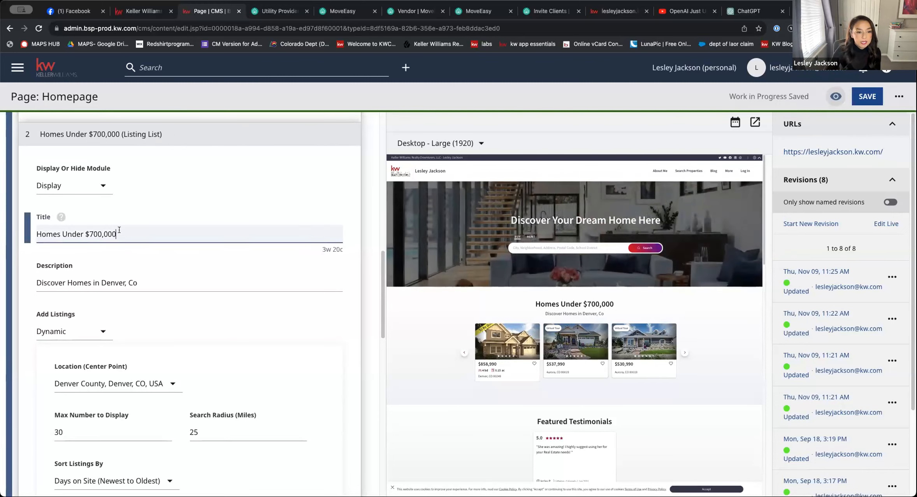
pyautogui.click(34, 232)
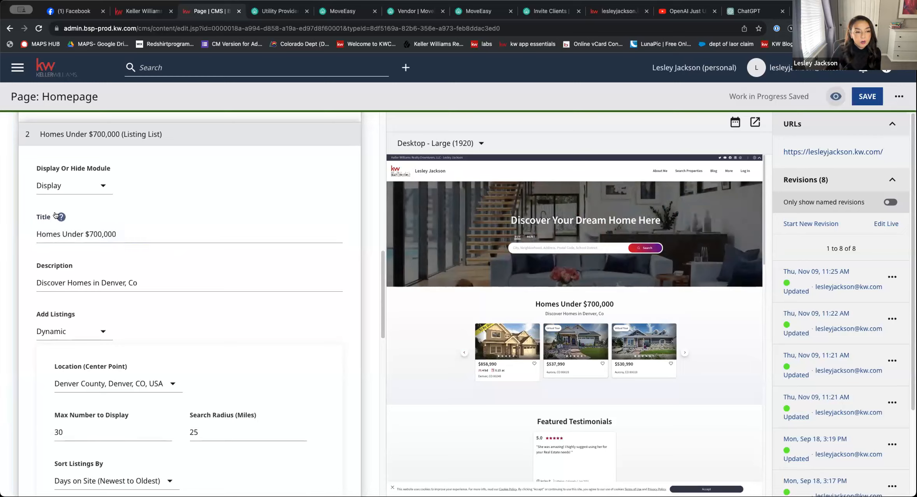
pyautogui.click(46, 234)
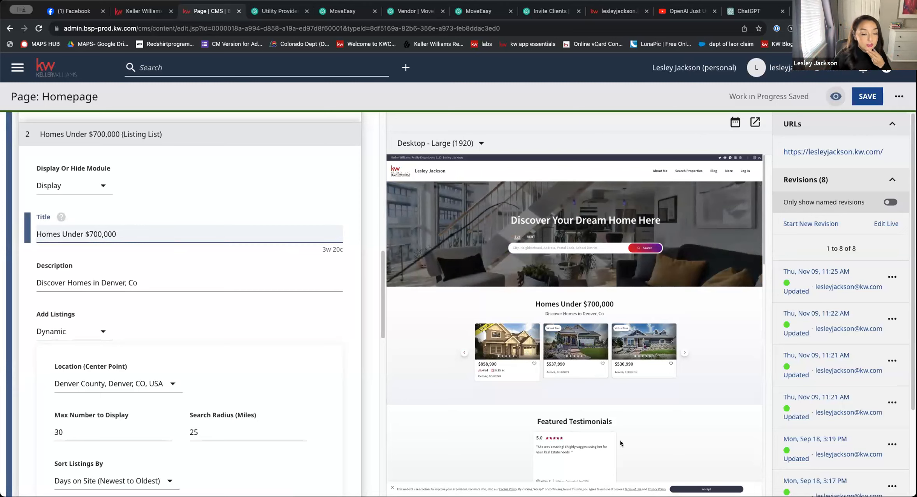
# Review the listing module's location choices and read the help note for the maximum number to display
pyautogui.scroll(-3, 312, 368)
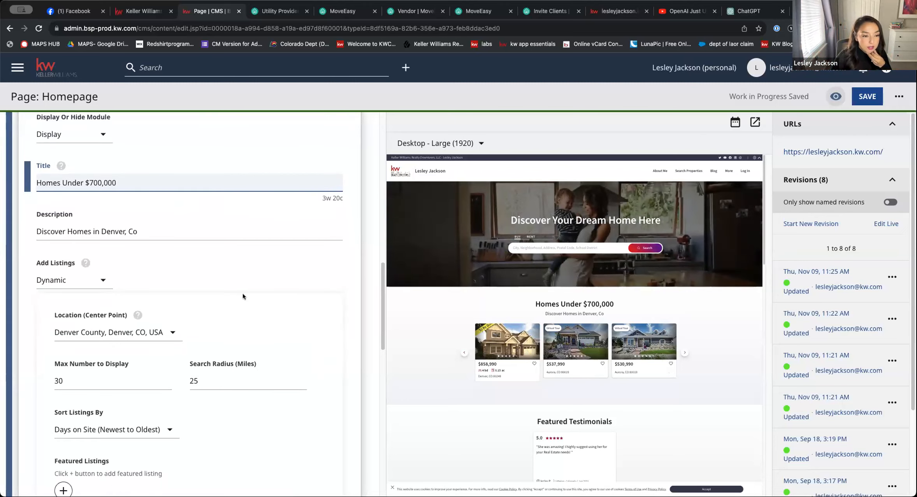
pyautogui.scroll(-5, 242, 296)
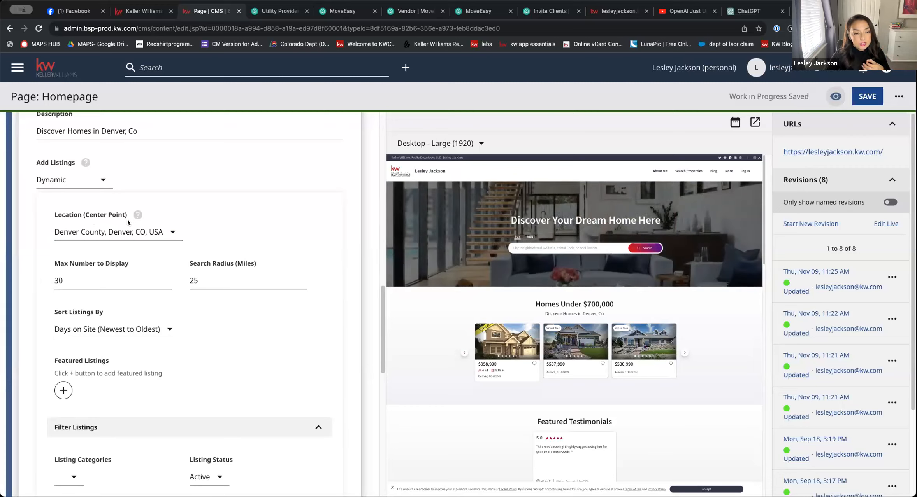
pyautogui.click(129, 232)
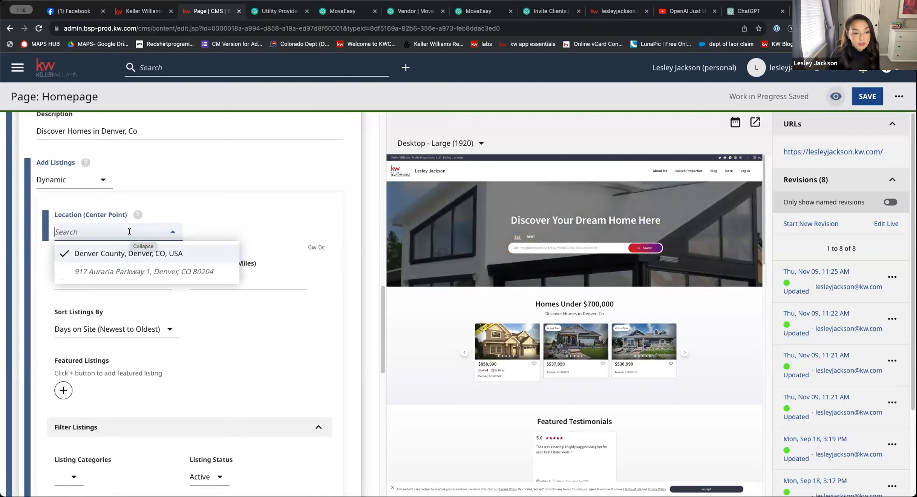
pyautogui.click(191, 202)
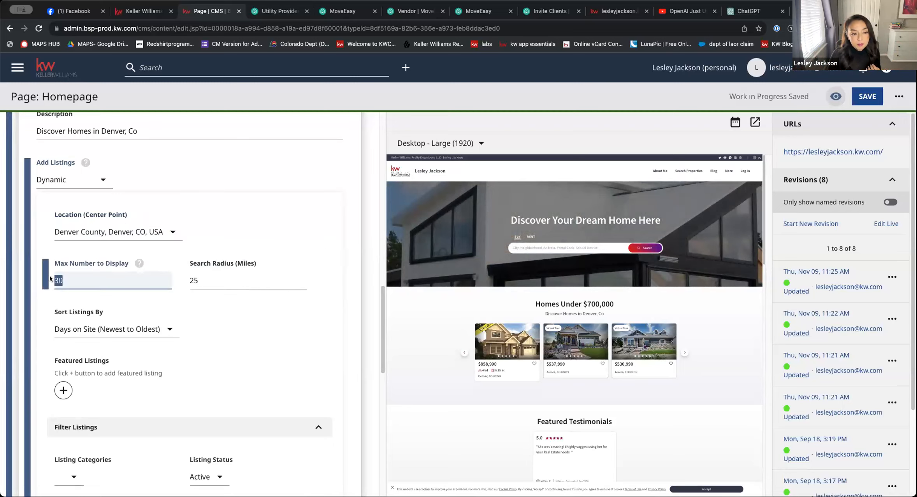
pyautogui.click(139, 264)
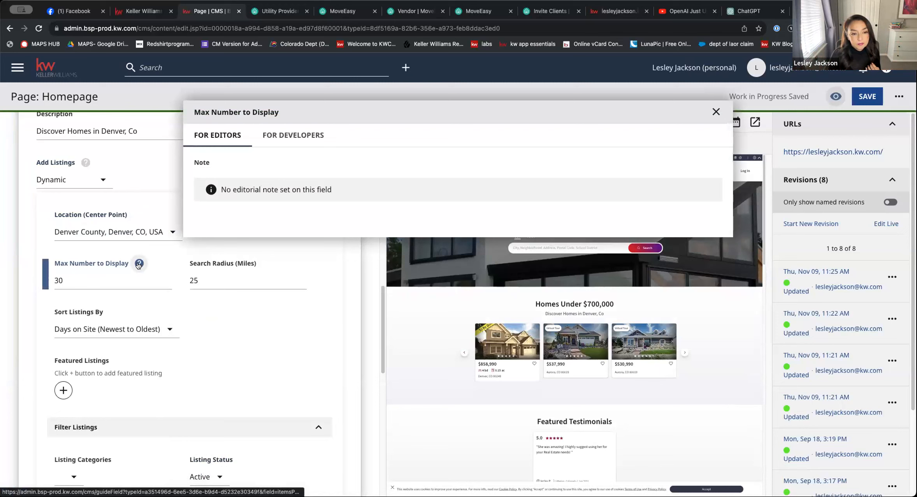
pyautogui.click(716, 112)
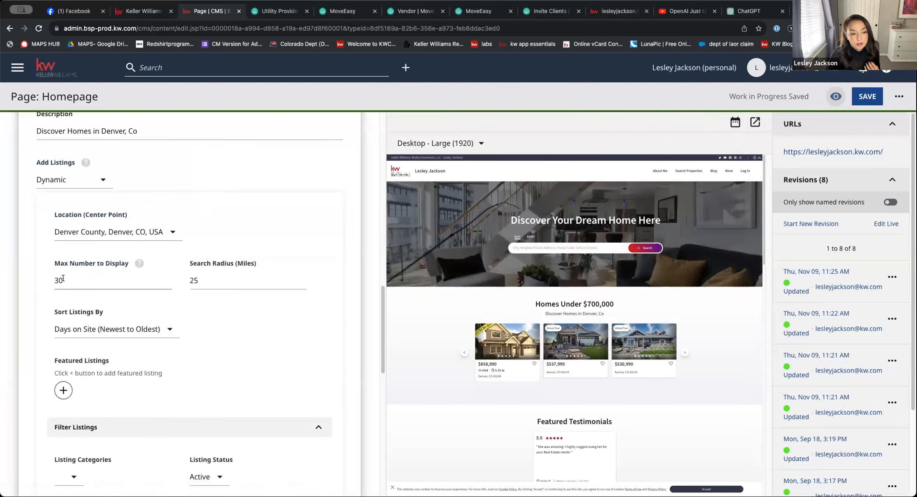
# Set the listing module's search radius to 50 miles and sort its listings by Recently Updated
pyautogui.click(199, 279)
pyautogui.doubleClick(194, 280)
pyautogui.write('50')
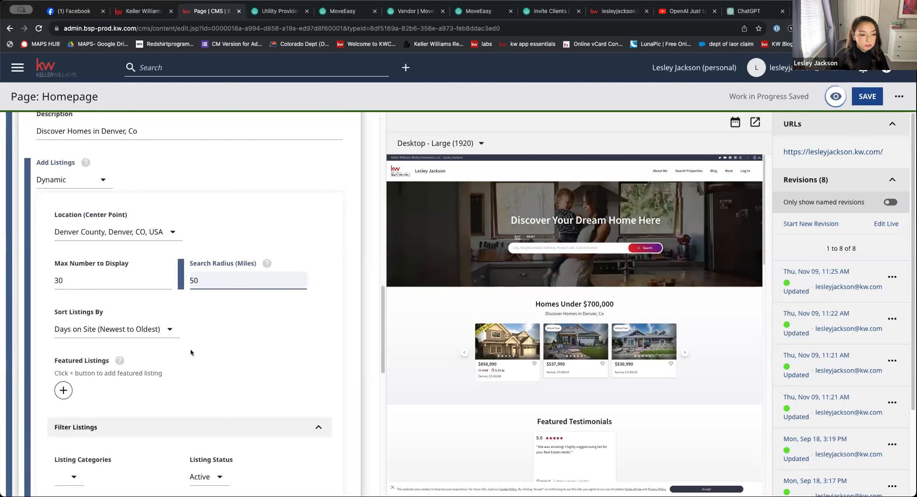
pyautogui.click(159, 330)
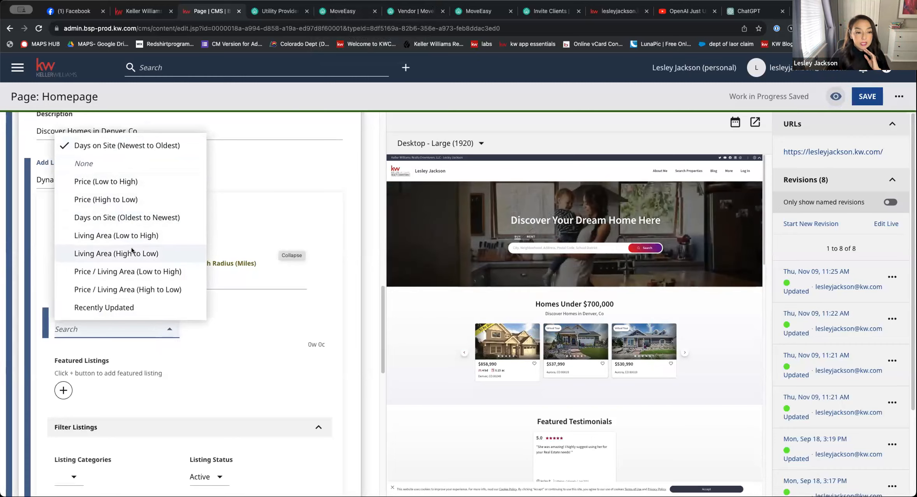
pyautogui.click(133, 308)
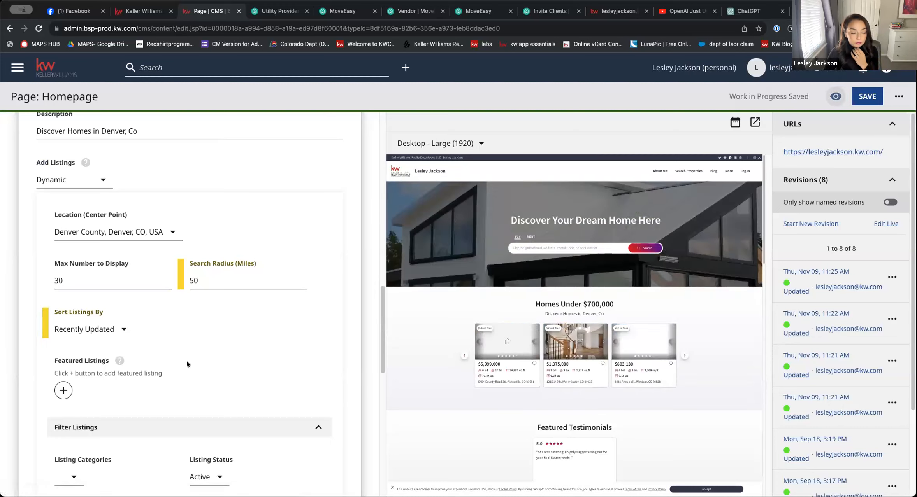
# Add a featured listing entry to the module and check its address search, leaving the entry blank
pyautogui.scroll(-4, 185, 362)
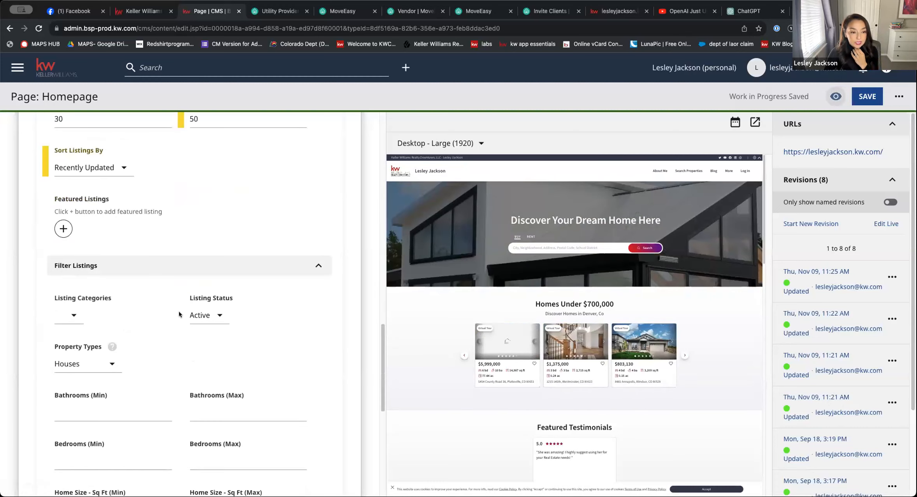
pyautogui.click(62, 229)
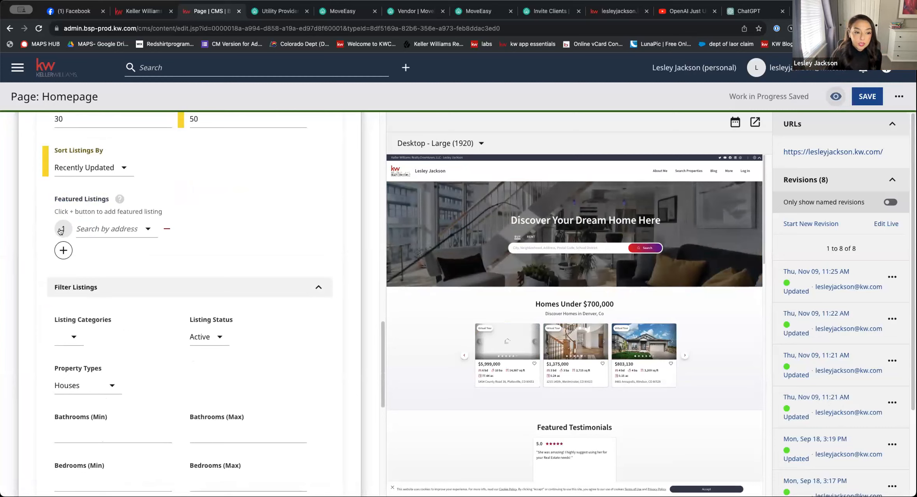
pyautogui.click(116, 228)
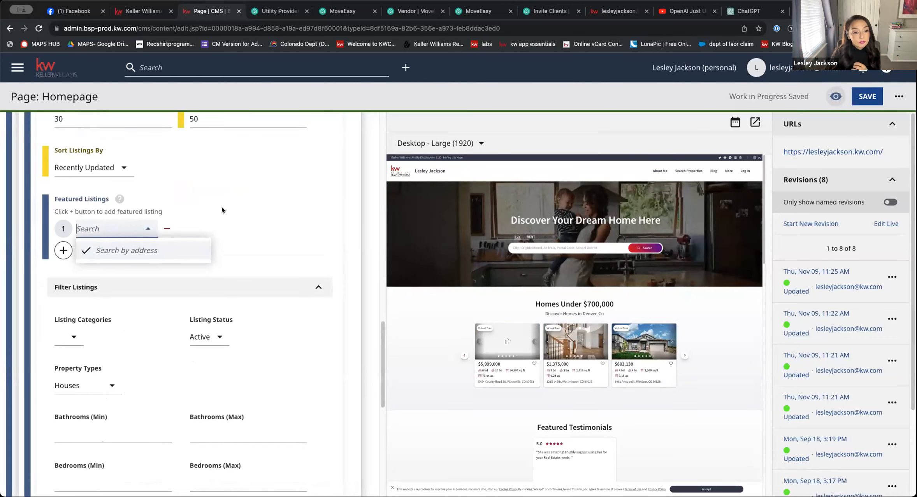
pyautogui.click(125, 250)
pyautogui.scroll(-2, 124, 261)
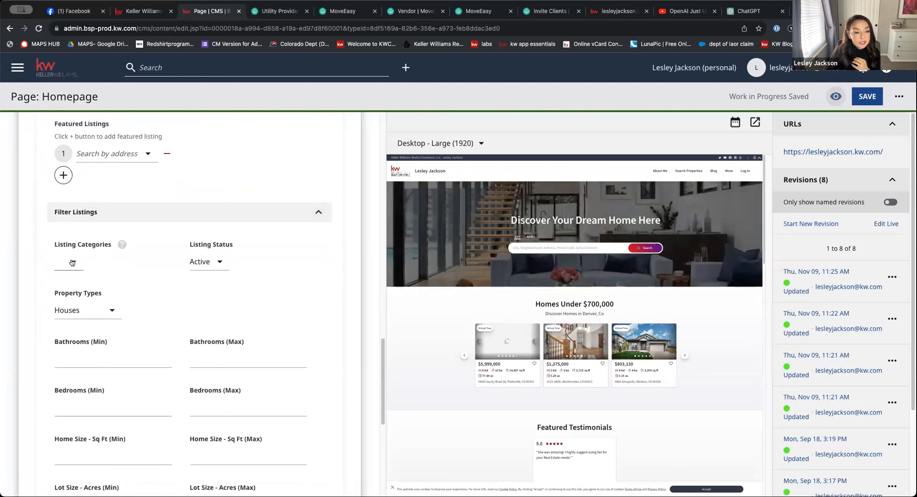
# Check the available listing category and listing status options in the module's listing filters
pyautogui.click(72, 263)
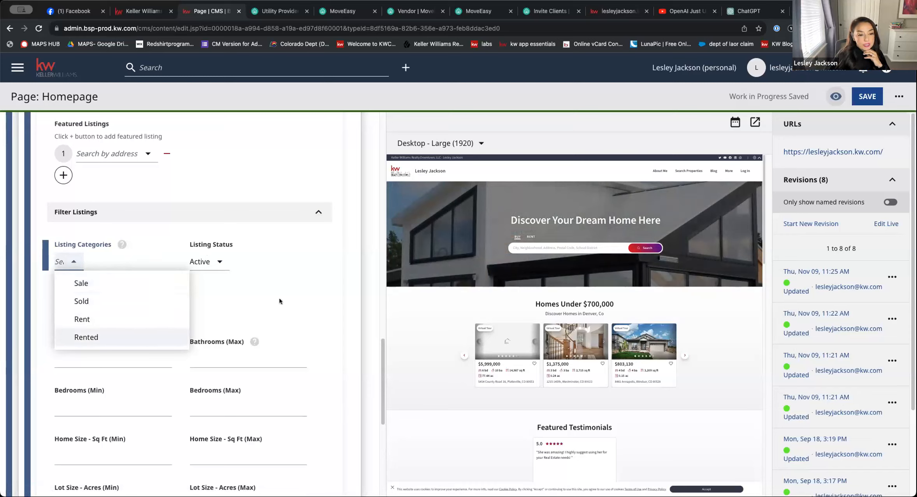
pyautogui.click(222, 266)
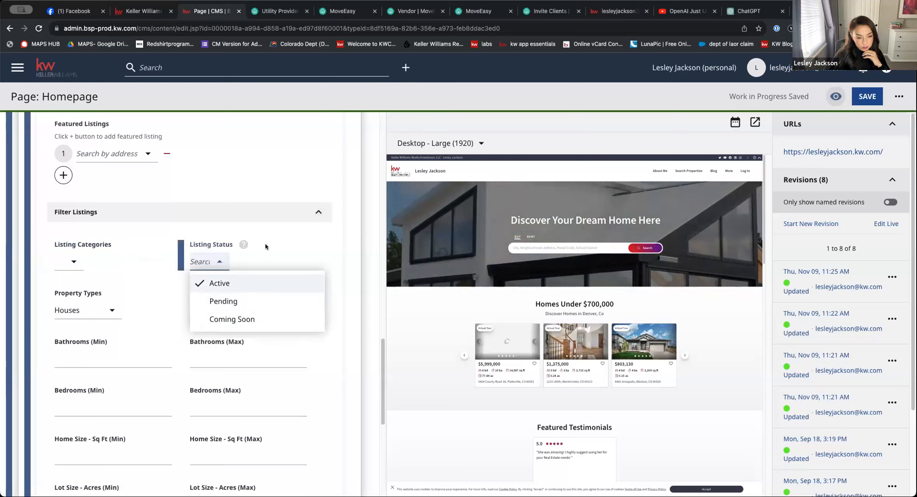
pyautogui.click(274, 249)
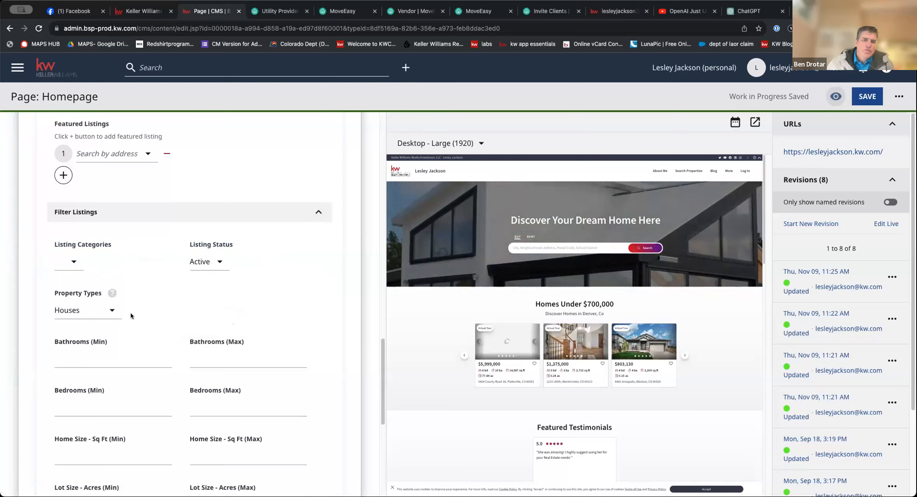
# Add TownHomes and Lots/Land to the property types in the listing filters
pyautogui.click(109, 312)
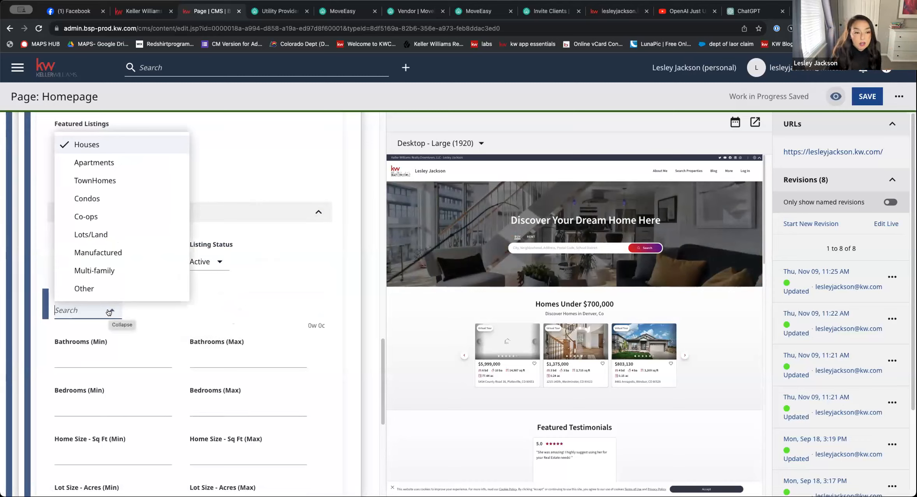
pyautogui.click(129, 180)
pyautogui.click(81, 233)
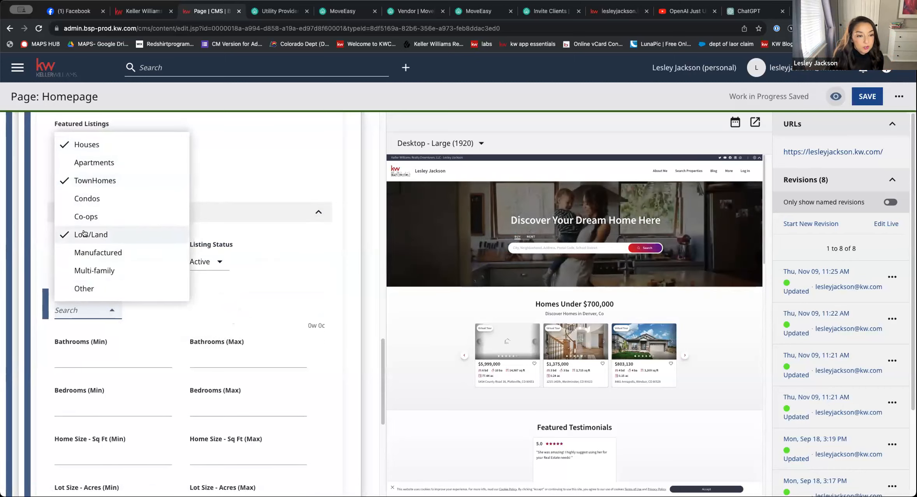
pyautogui.click(285, 279)
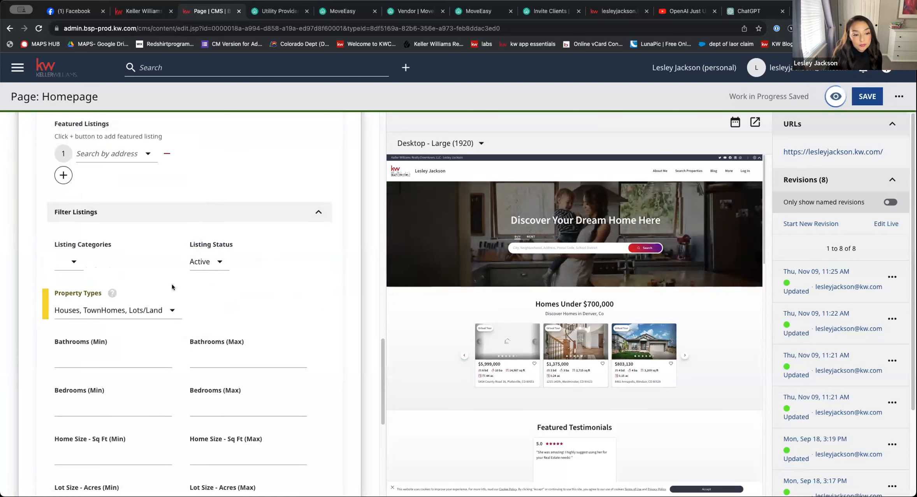
# Set the maximum price in the listing filters to 700,000.00
pyautogui.scroll(-5, 172, 284)
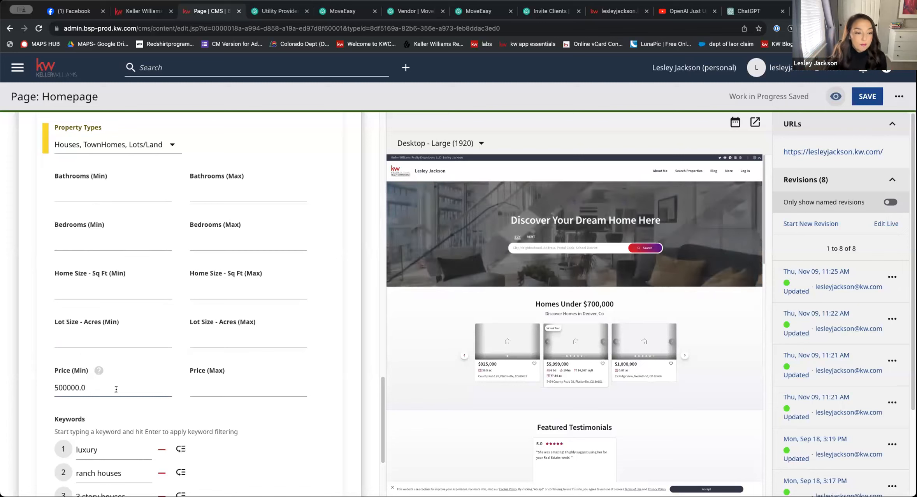
pyautogui.click(205, 386)
pyautogui.write('7000')
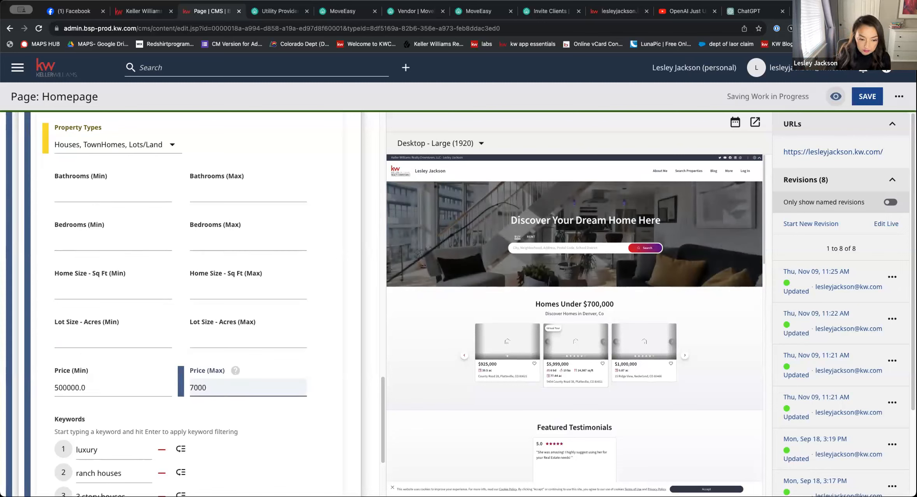
pyautogui.press('BackSpace')
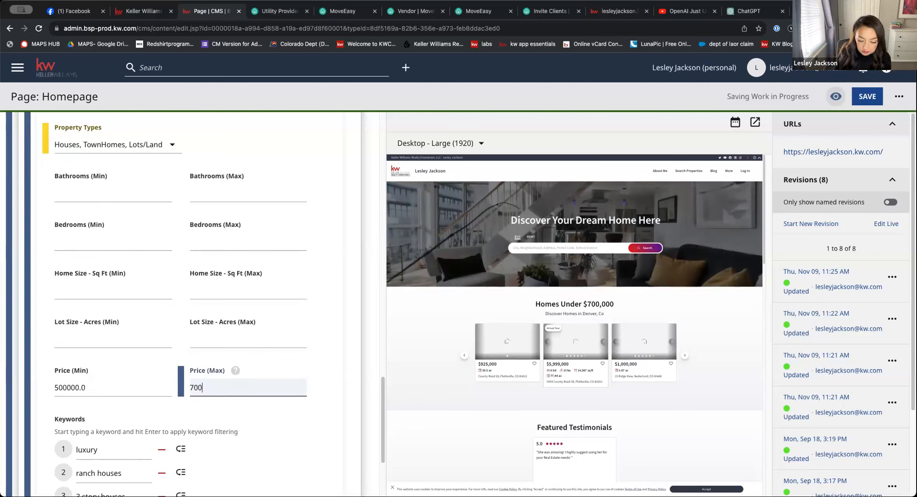
pyautogui.write(',000.00')
# Add the keyword "2 story houses" to the listing filters
pyautogui.scroll(-4, 160, 330)
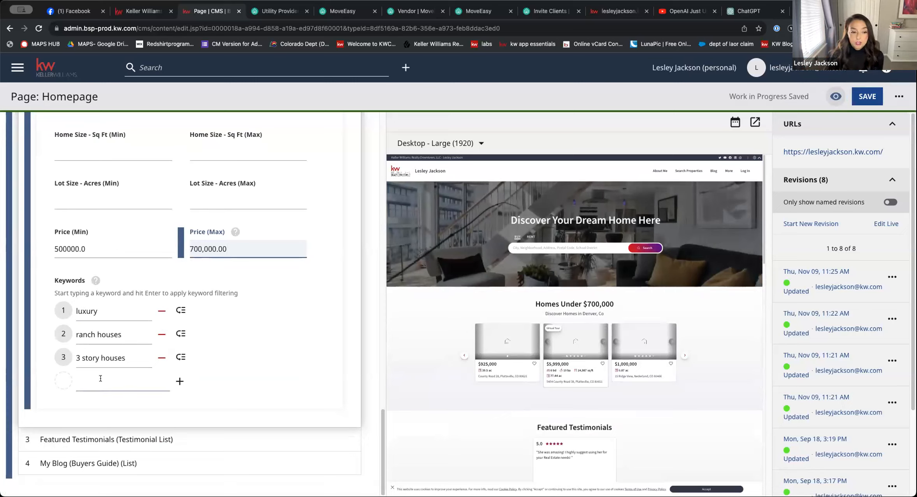
pyautogui.click(98, 378)
pyautogui.write('2 s')
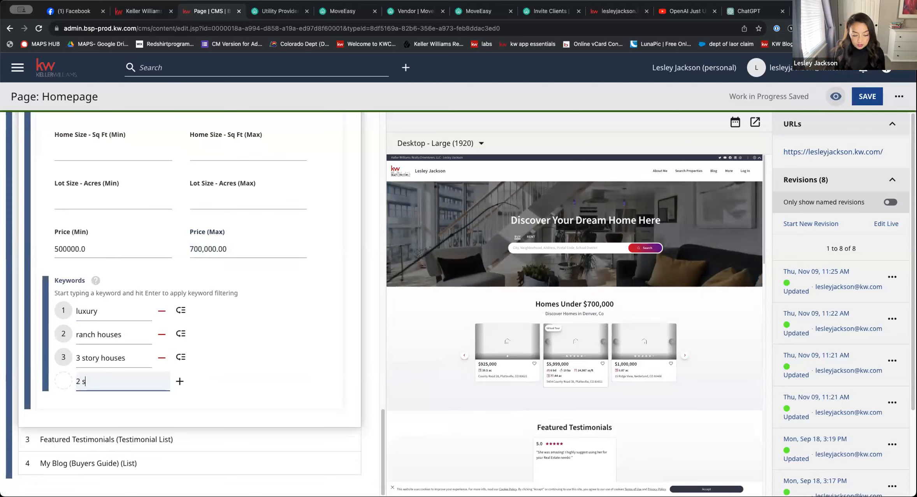
pyautogui.write('tory houses')
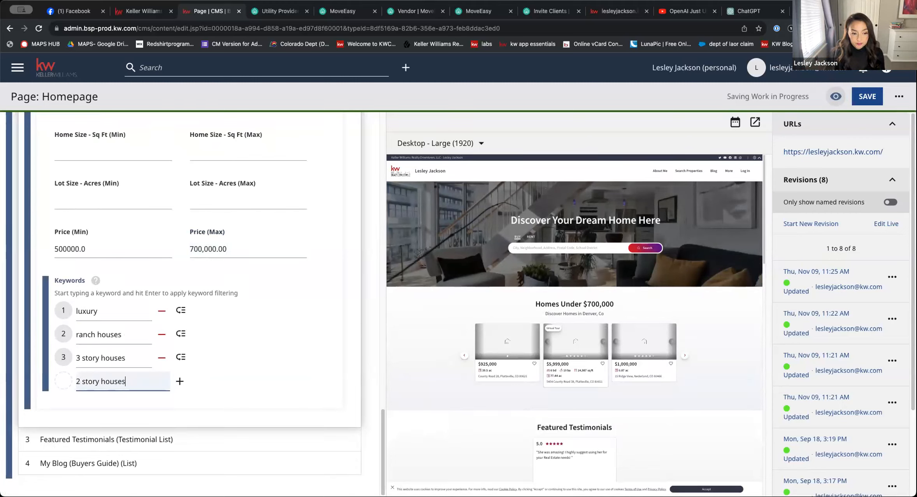
pyautogui.press('Return')
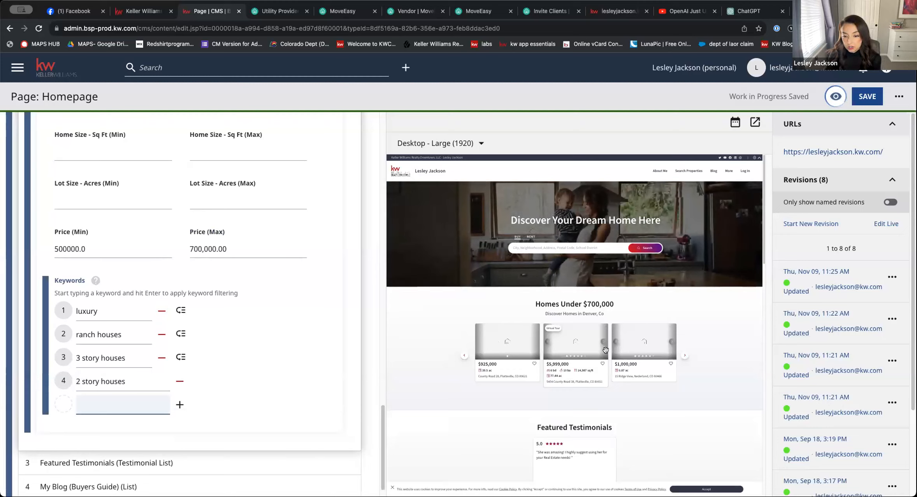
# Look over the listing module and page preview, and expand the Featured Testimonials module to review its settings
pyautogui.scroll(-1, 188, 337)
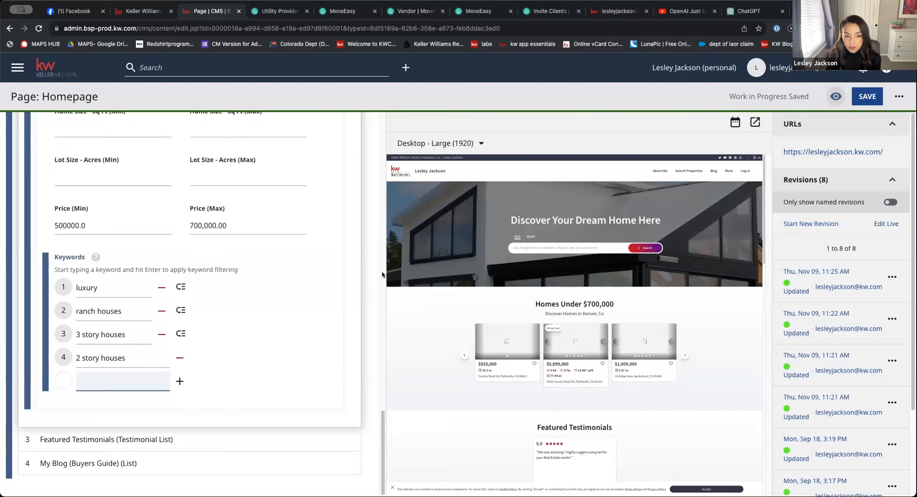
pyautogui.scroll(5, 197, 211)
pyautogui.scroll(-5, 197, 211)
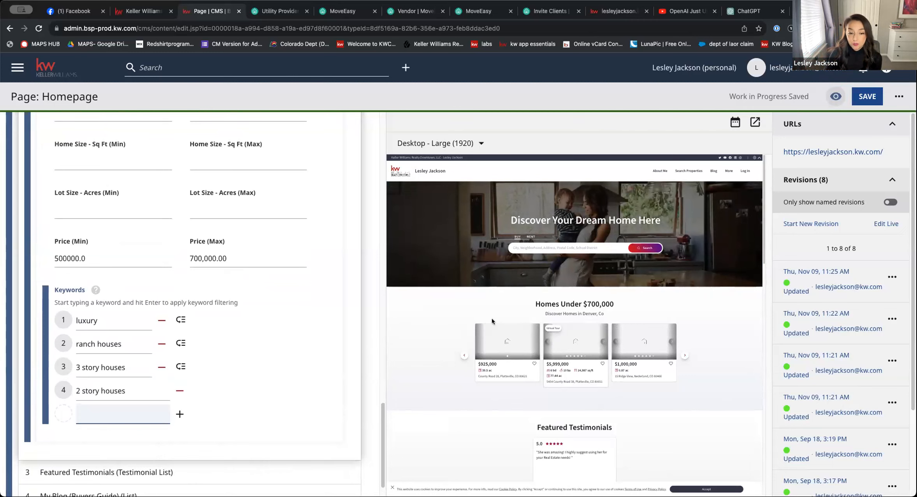
pyautogui.scroll(-3, 572, 348)
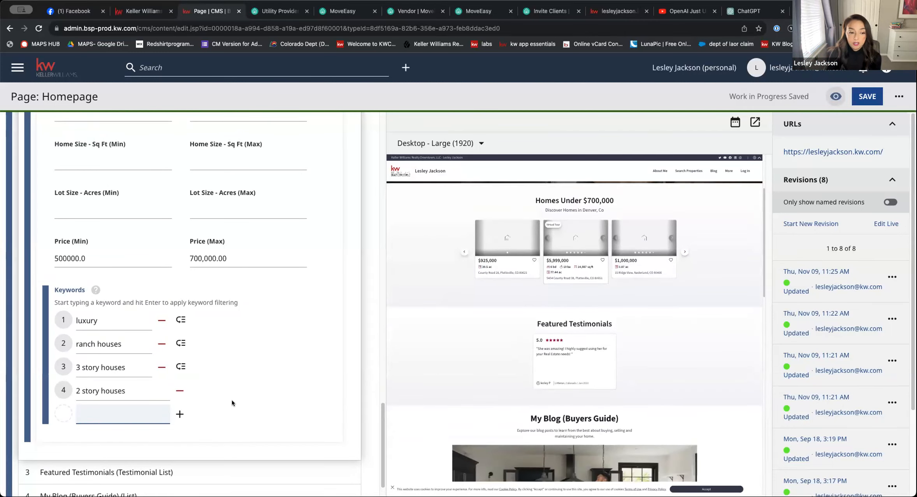
pyautogui.scroll(-1, 232, 403)
pyautogui.click(88, 447)
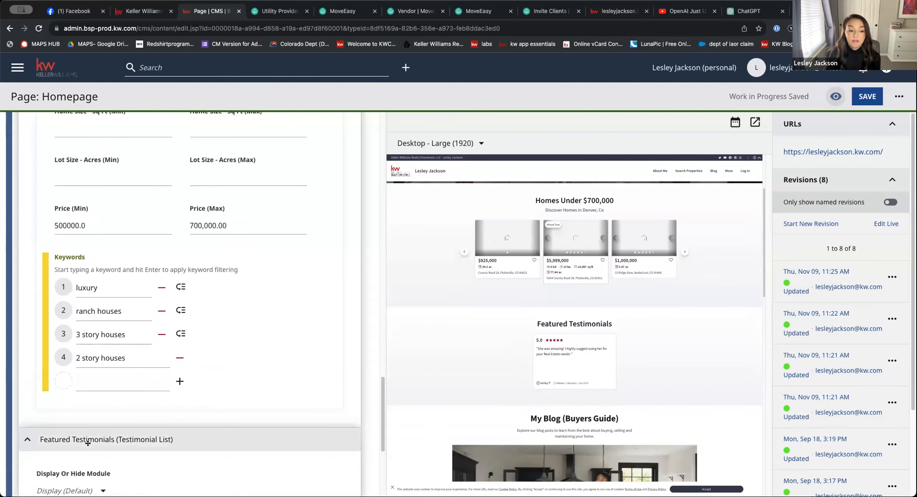
pyautogui.scroll(-10, 95, 448)
pyautogui.scroll(2, 58, 272)
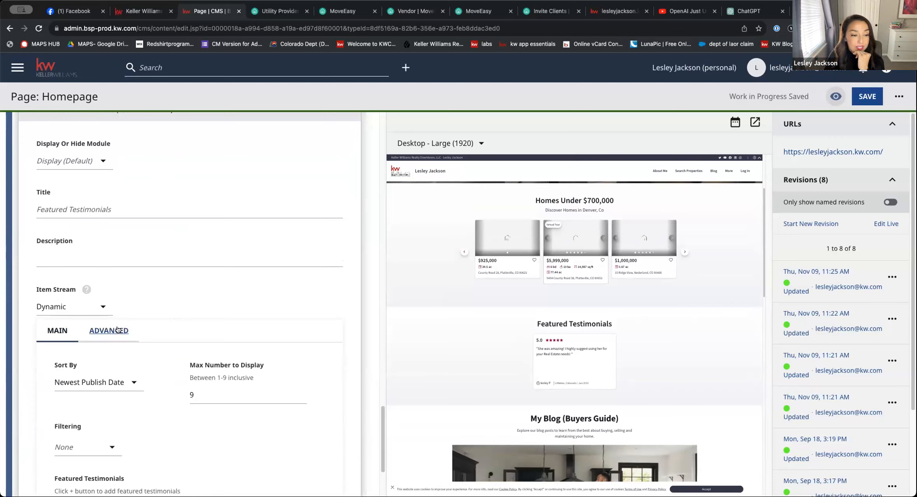
# Check the sort order and filtering options of the Featured Testimonials module
pyautogui.scroll(-3, 170, 290)
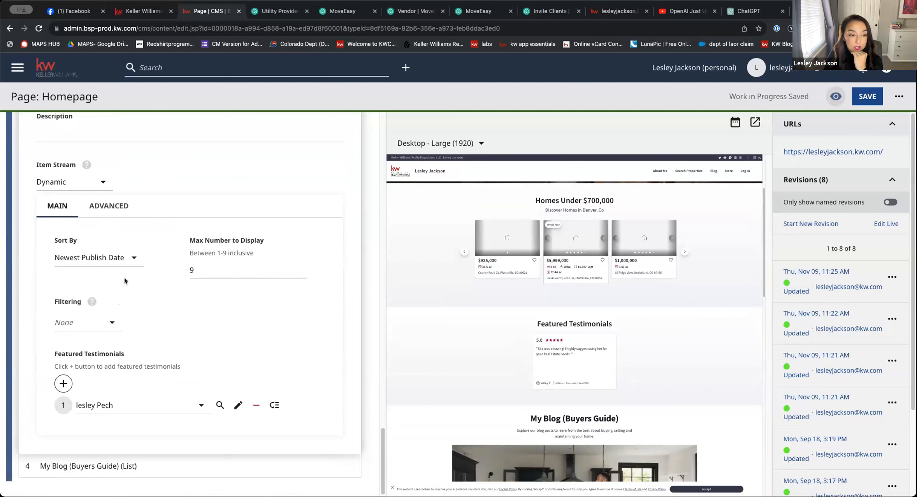
pyautogui.click(125, 262)
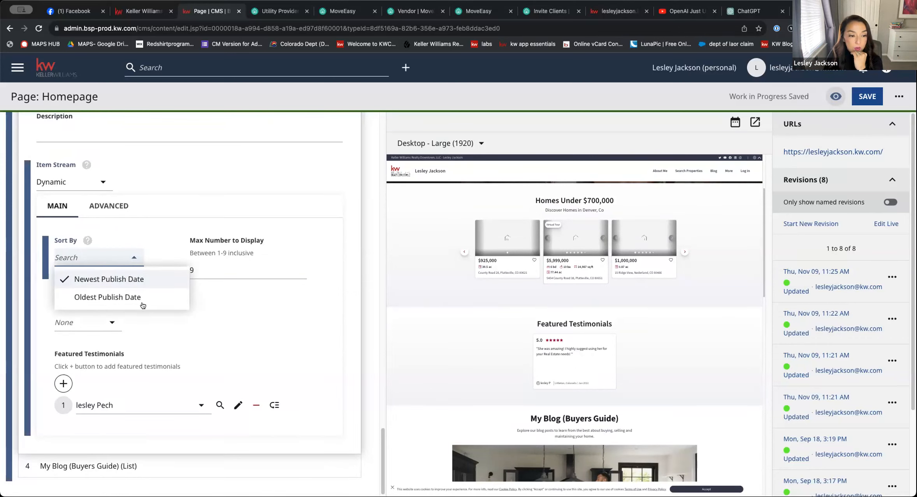
pyautogui.click(140, 239)
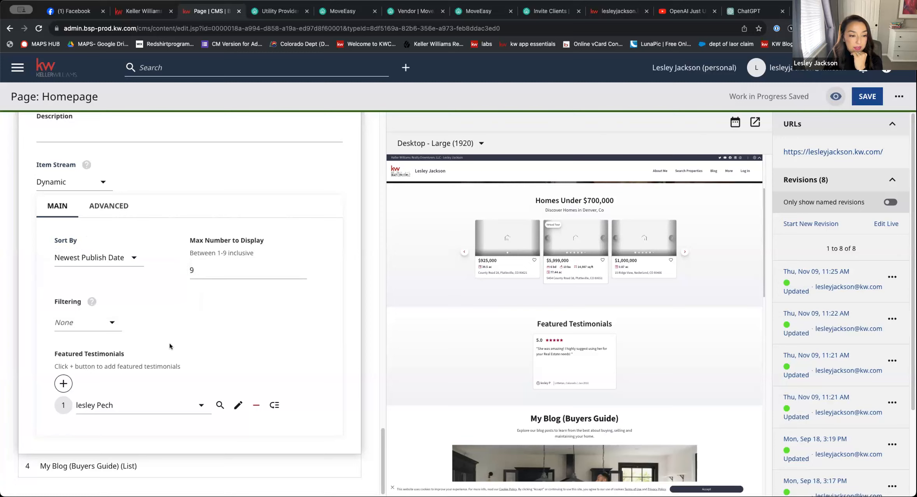
pyautogui.click(107, 326)
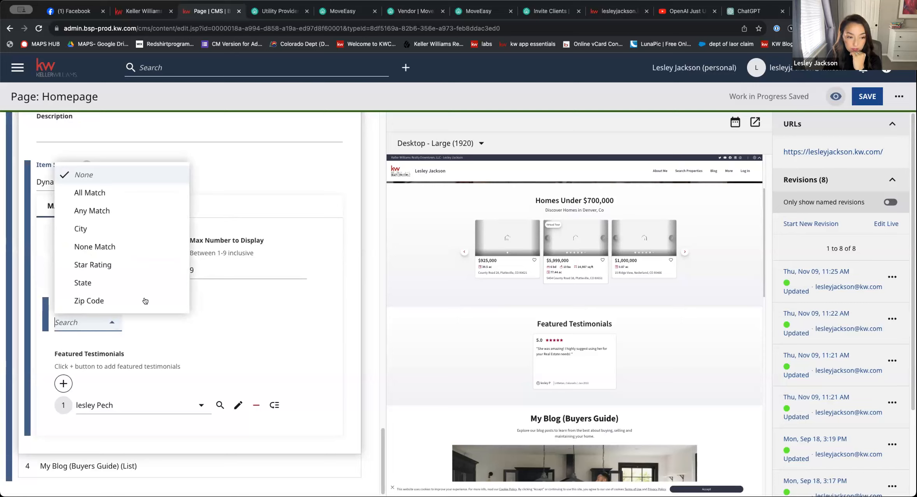
# Add an entry to the featured testimonials and start creating a new testimonial for it
pyautogui.click(204, 352)
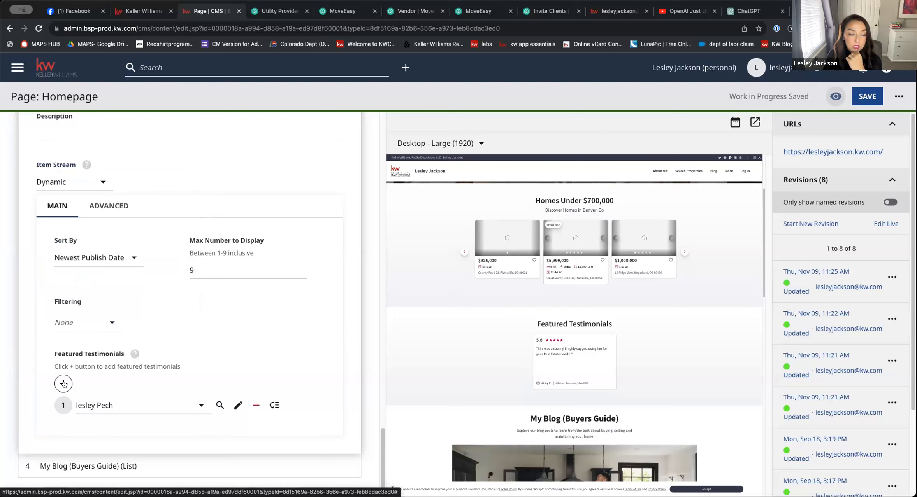
pyautogui.click(63, 384)
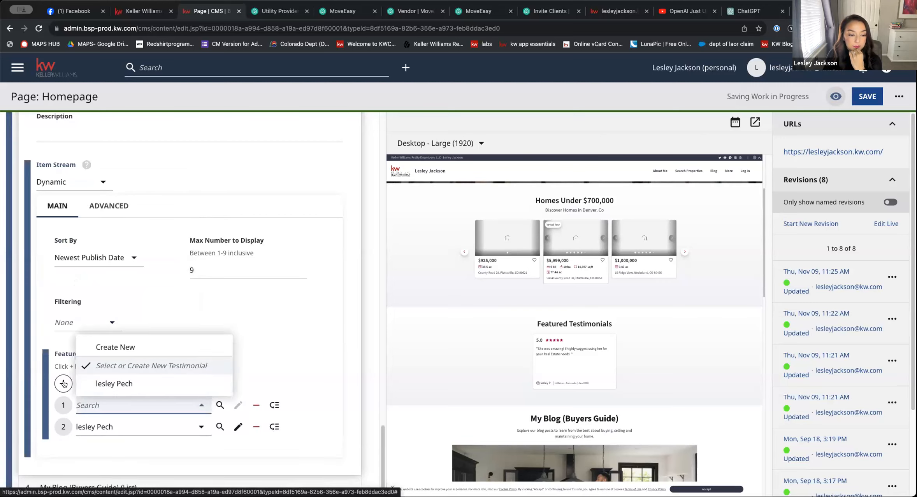
pyautogui.click(219, 405)
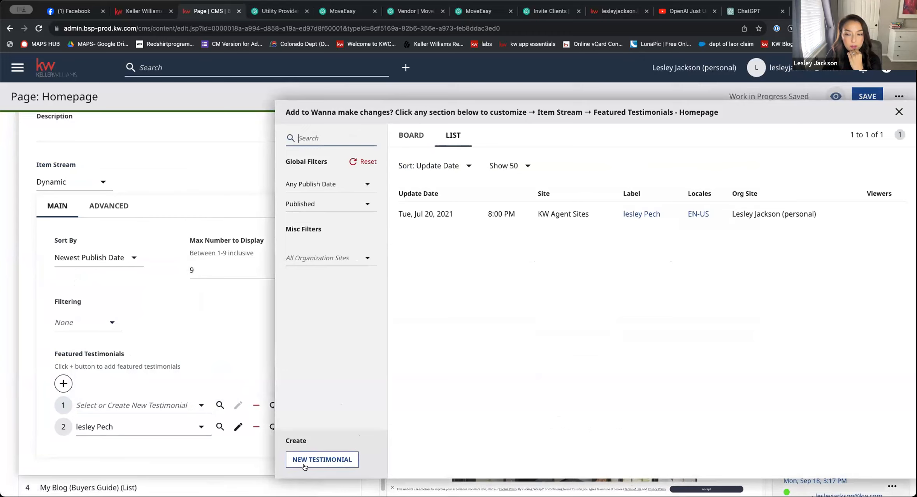
pyautogui.click(325, 459)
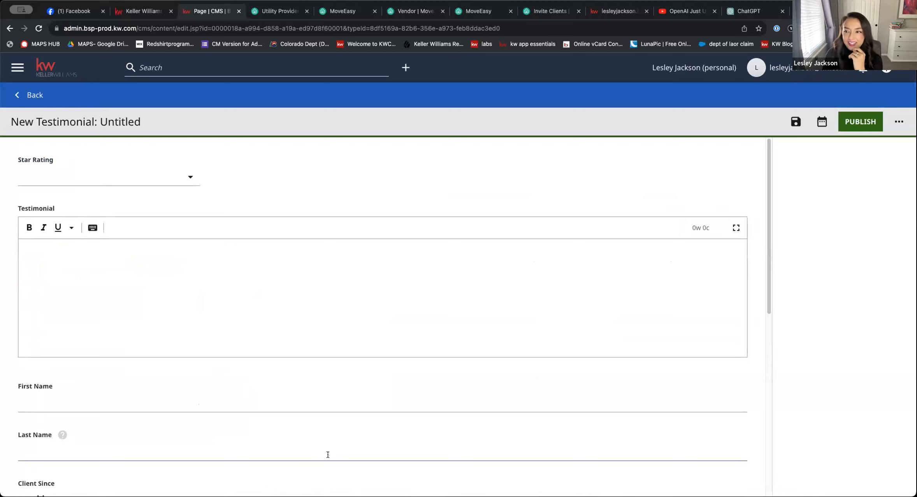
# Examine the new testimonial form's star rating options and remaining fields, trying the Recommended option on and off
pyautogui.click(62, 179)
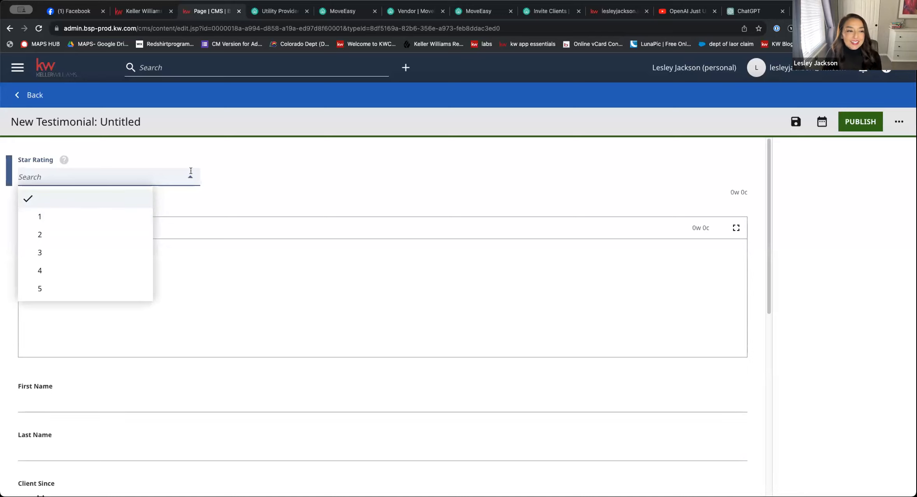
pyautogui.click(155, 269)
pyautogui.click(156, 271)
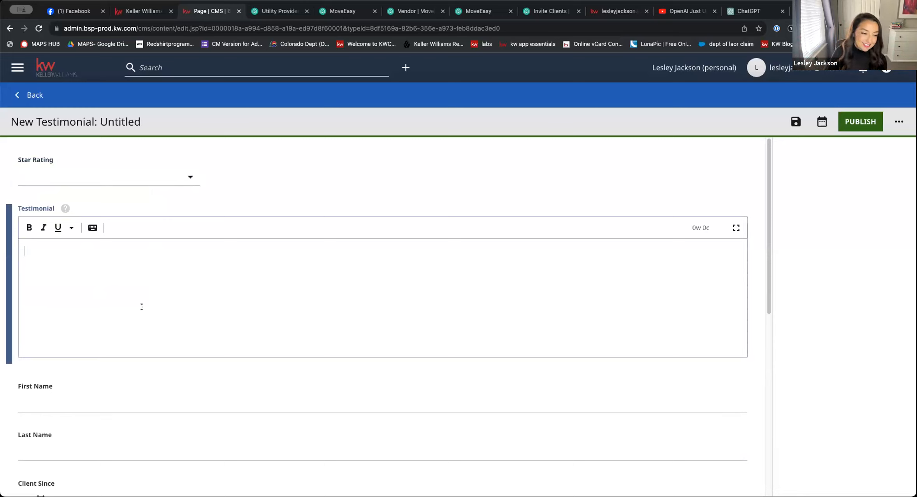
pyautogui.scroll(-5, 141, 307)
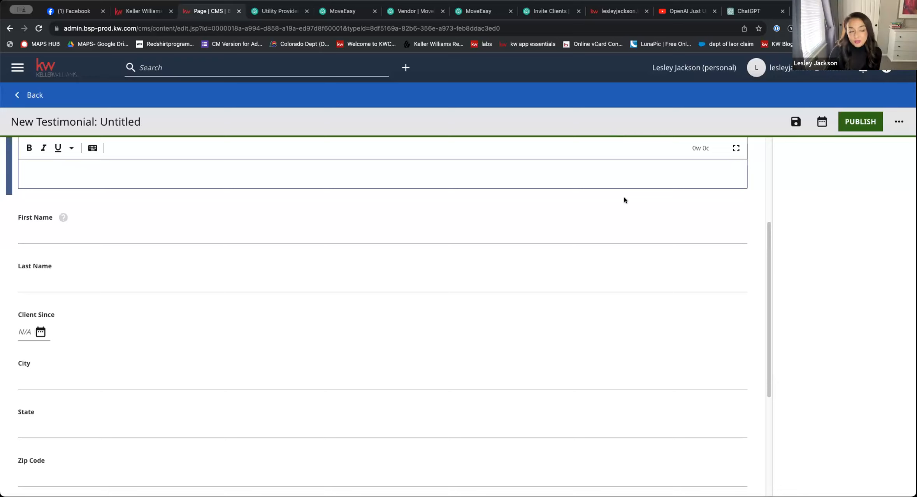
pyautogui.scroll(-5, 432, 303)
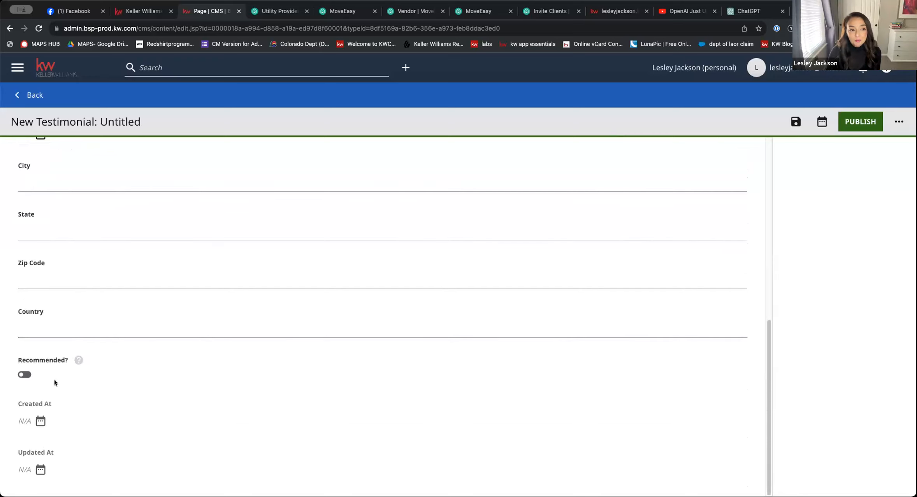
pyautogui.click(23, 375)
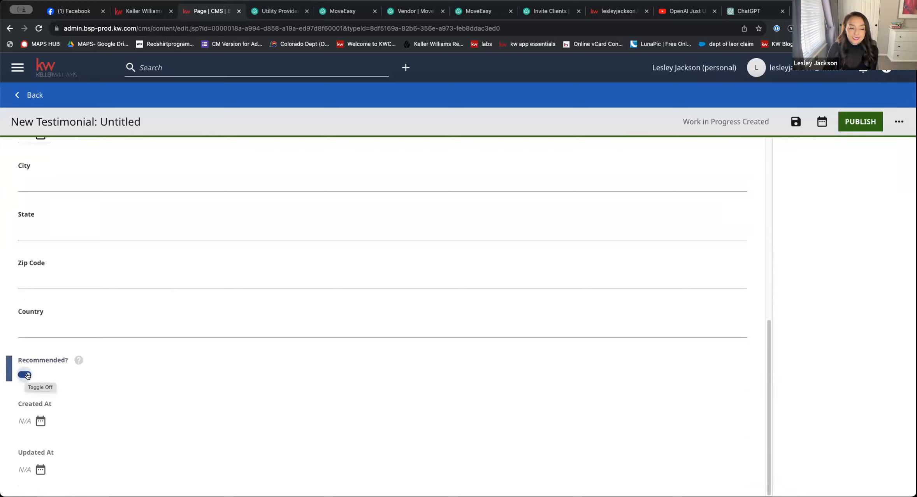
pyautogui.click(25, 375)
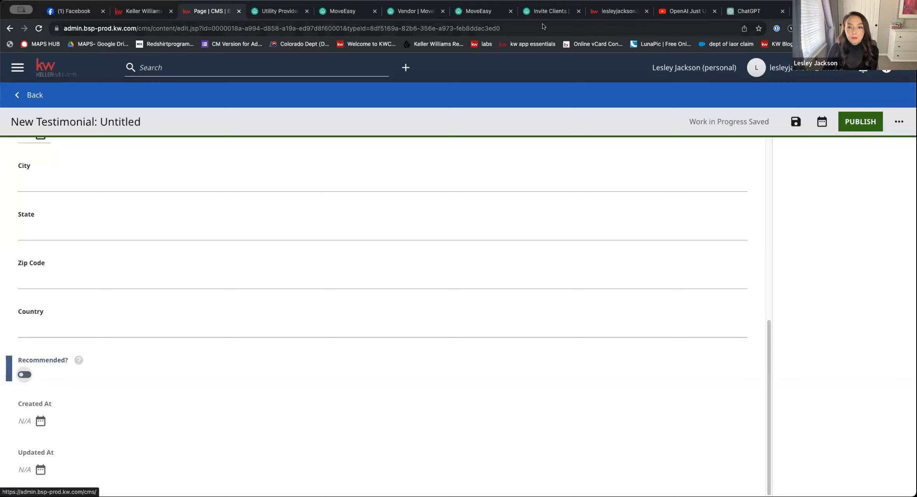
# Open the agent's live website in the browser tab that holds the design editor
pyautogui.click(144, 11)
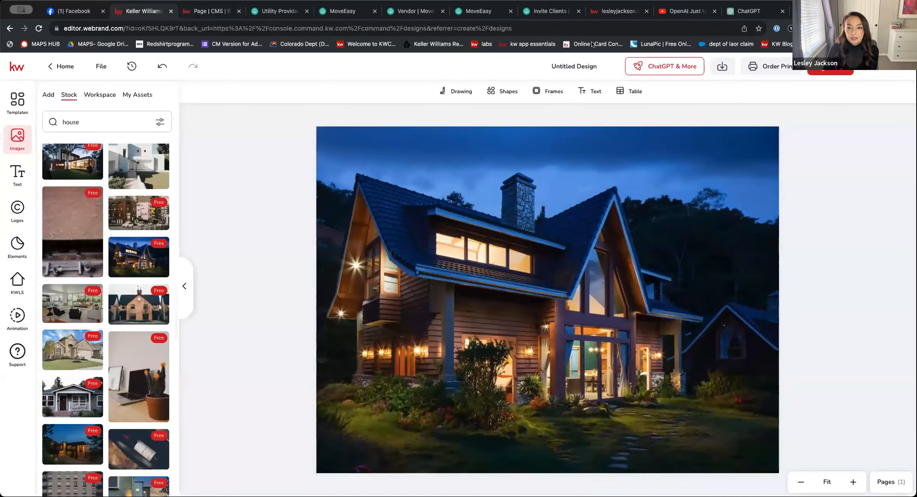
pyautogui.click(495, 27)
pyautogui.write('lesleyjackson.kw.com')
pyautogui.press('Return')
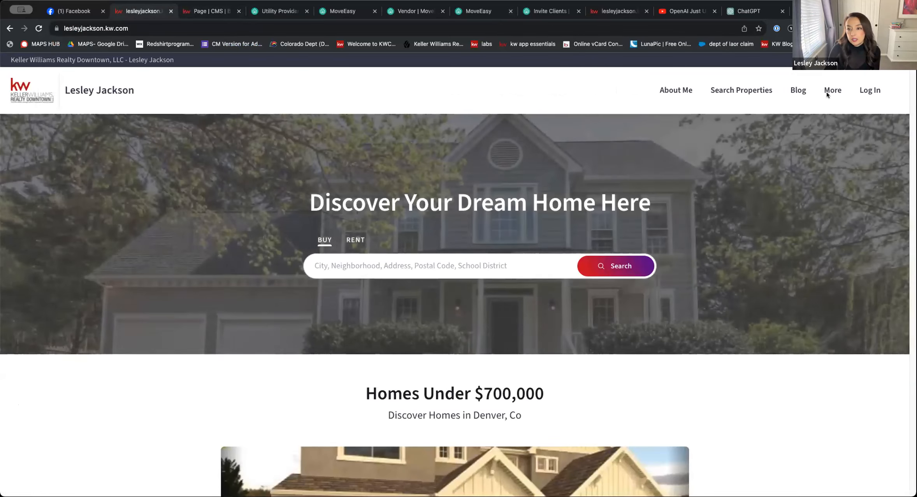
# Open the Leave a Review page on the live website and look over its form fields
pyautogui.moveTo(827, 90)
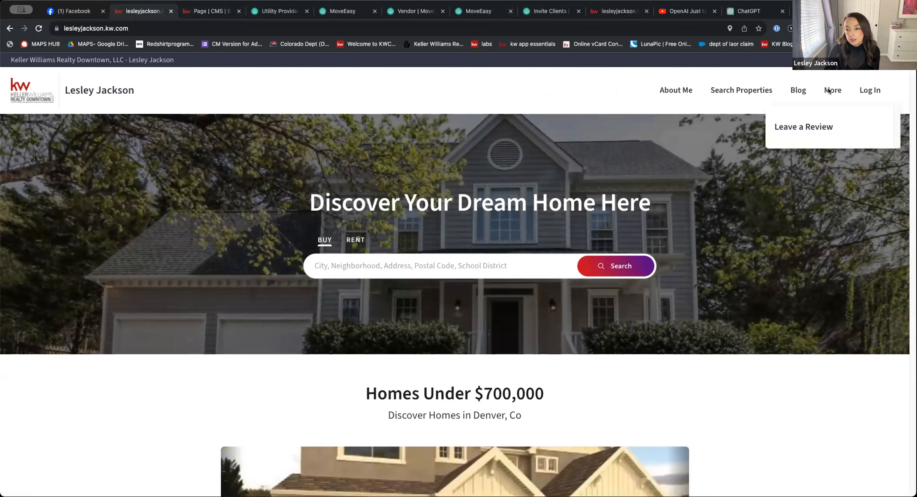
pyautogui.click(824, 129)
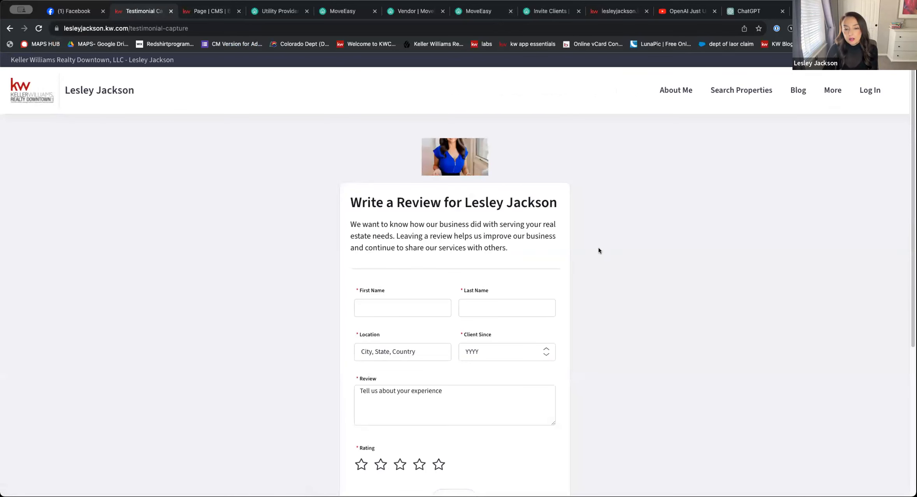
pyautogui.scroll(-4, 448, 303)
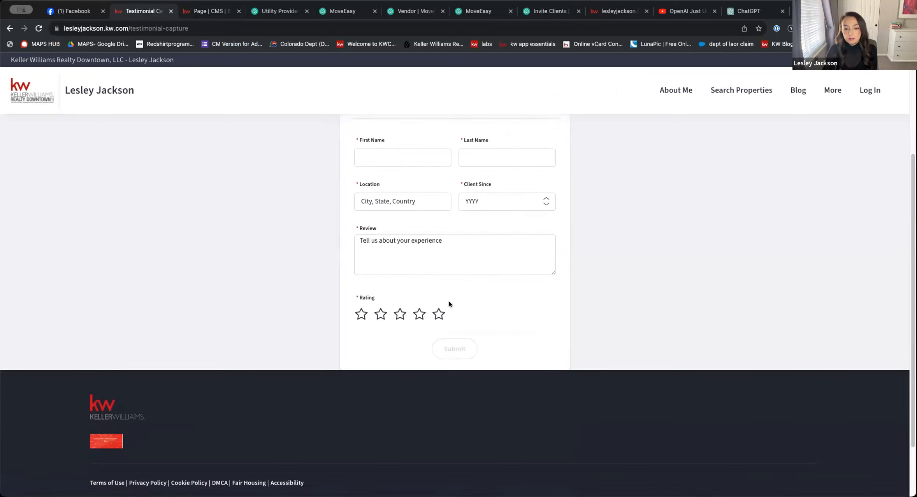
pyautogui.scroll(3, 452, 300)
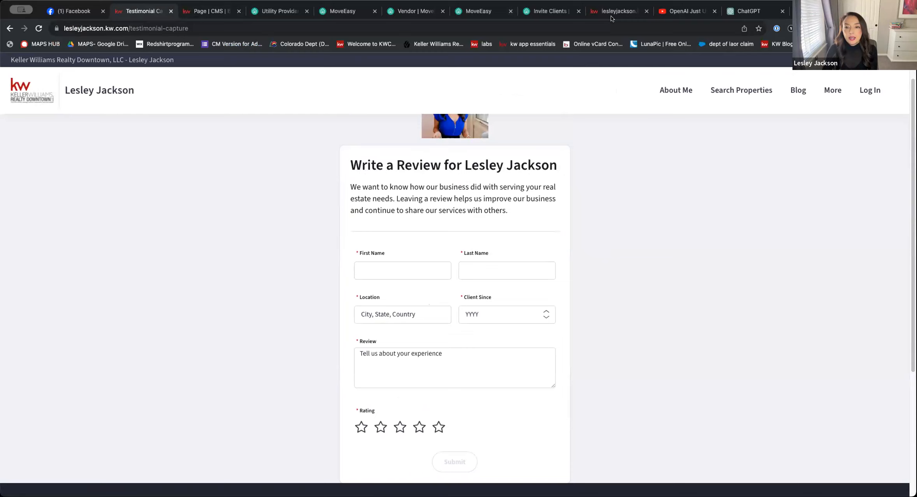
# Return to the new testimonial form, compare its fields with the review page, and go back to the Homepage editor
pyautogui.click(212, 11)
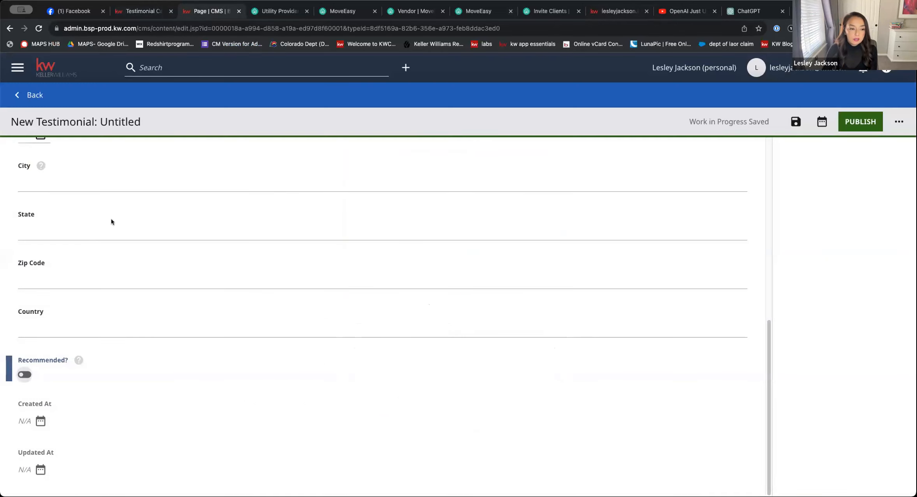
pyautogui.scroll(7, 111, 222)
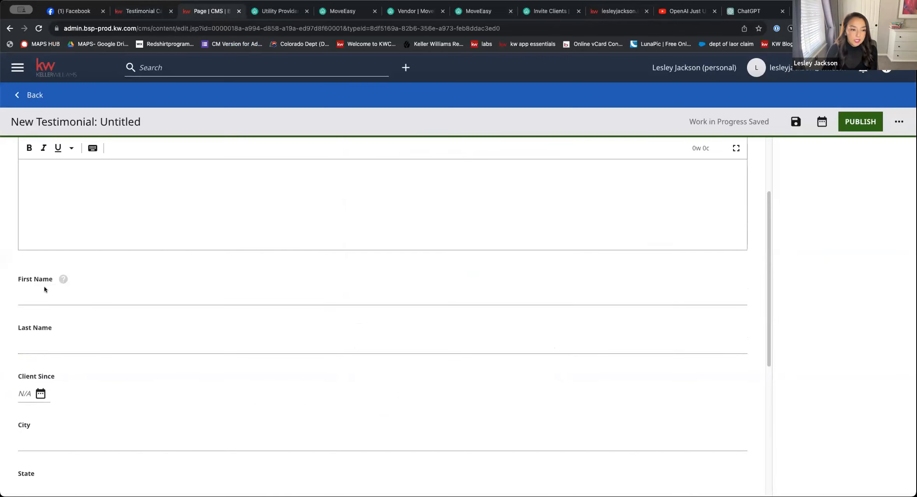
pyautogui.click(58, 344)
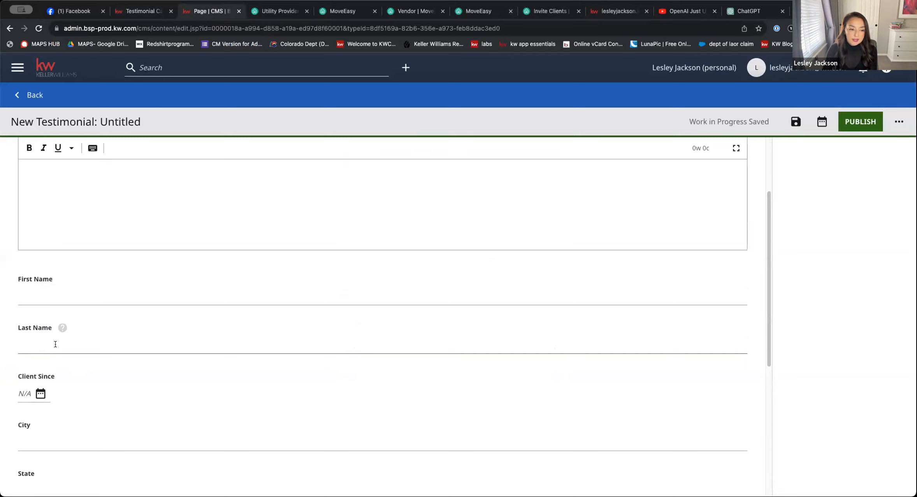
pyautogui.scroll(-5, 82, 408)
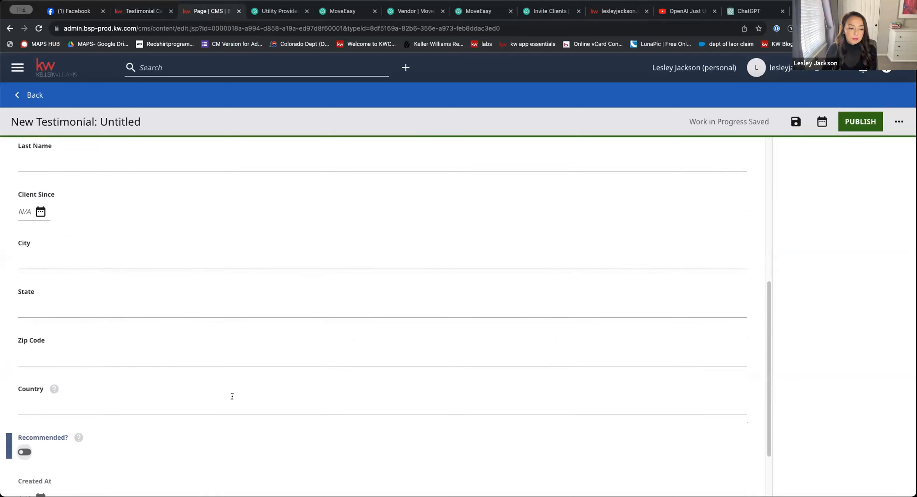
pyautogui.scroll(-1, 232, 396)
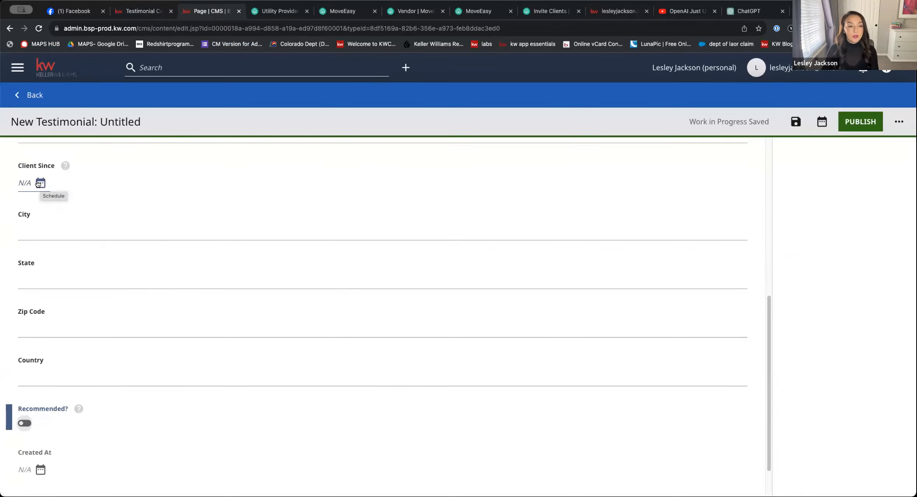
pyautogui.scroll(1, 452, 176)
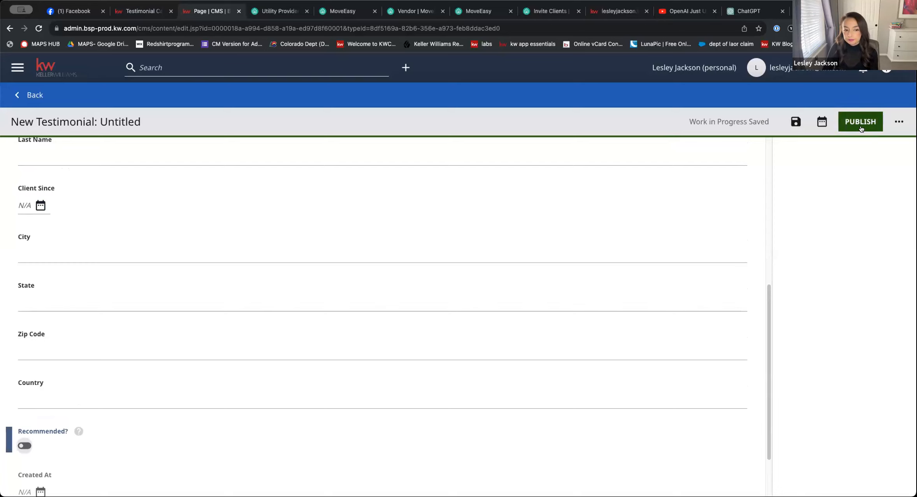
pyautogui.scroll(8, 576, 292)
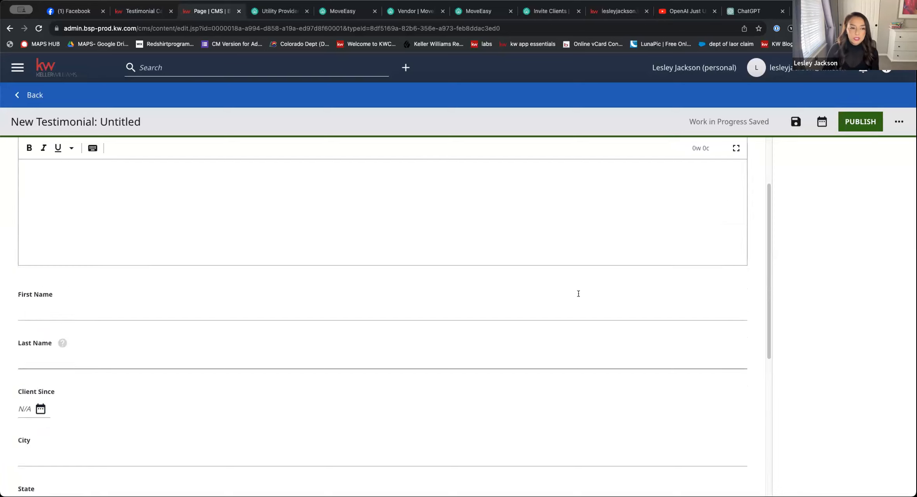
pyautogui.click(36, 95)
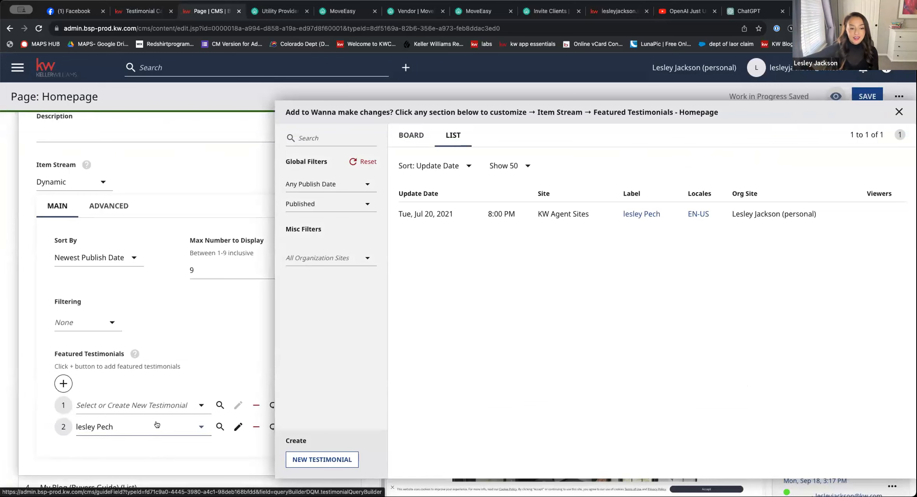
# Check the available choices for both featured testimonial entries and select the empty first entry for multi-sorting
pyautogui.click(116, 425)
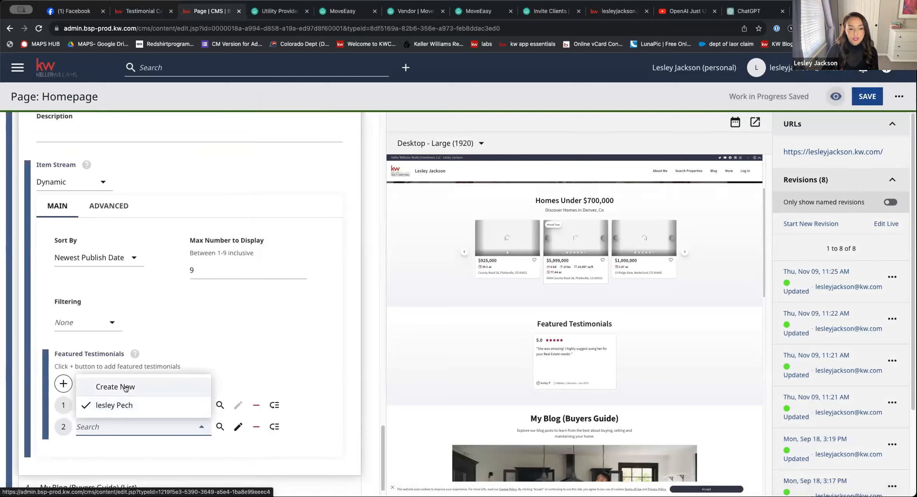
pyautogui.click(270, 350)
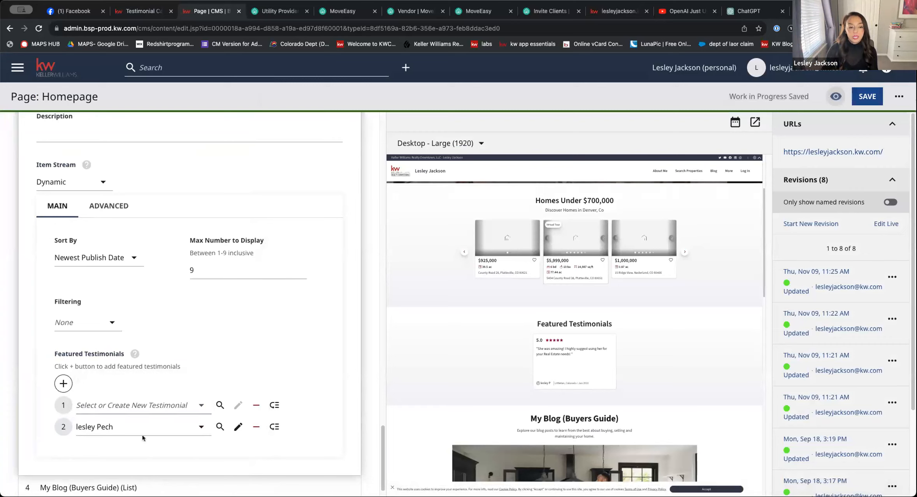
pyautogui.click(202, 405)
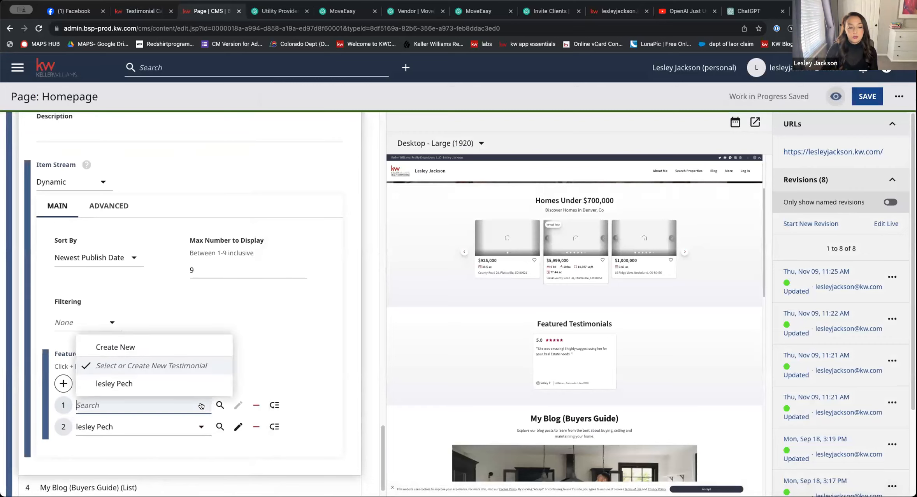
pyautogui.click(280, 375)
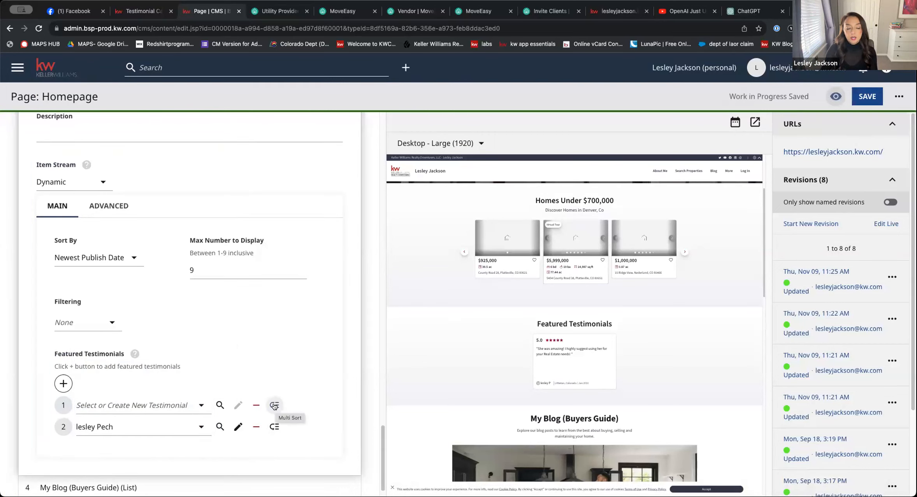
pyautogui.moveTo(274, 406); pyautogui.dragTo(274, 406)
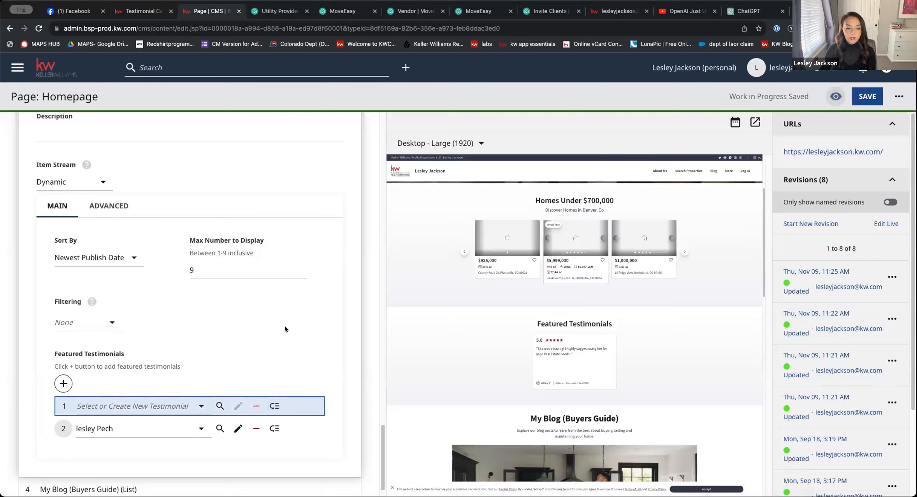
# Expand the My Blog (Buyers Guide) module and review its display, title, description and item stream settings
pyautogui.scroll(-1, 291, 343)
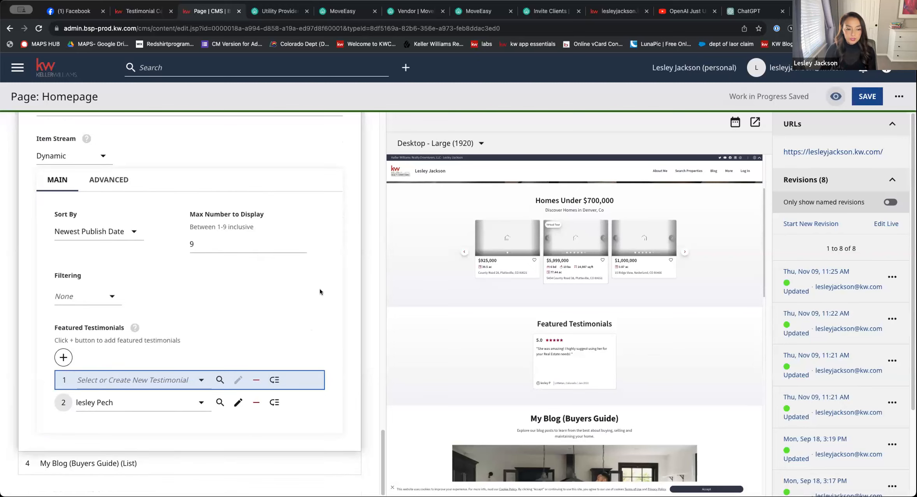
pyautogui.click(109, 464)
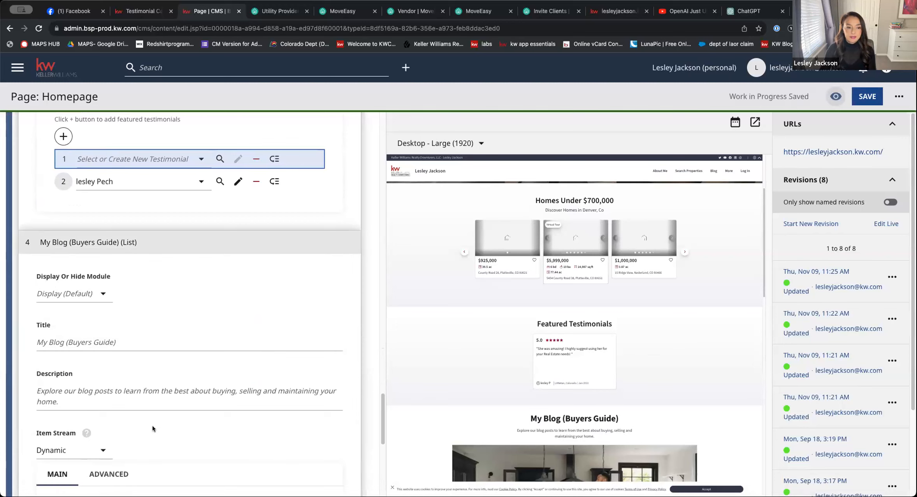
pyautogui.scroll(-4, 152, 425)
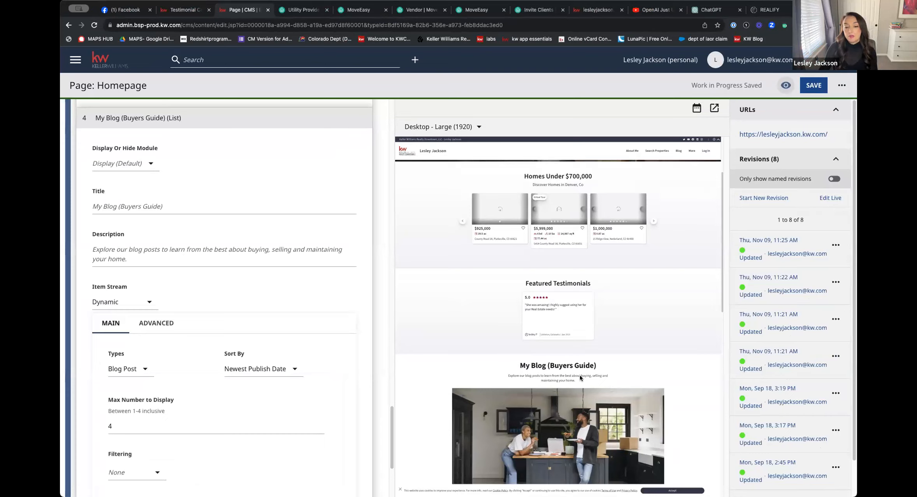
pyautogui.scroll(-1, 580, 370)
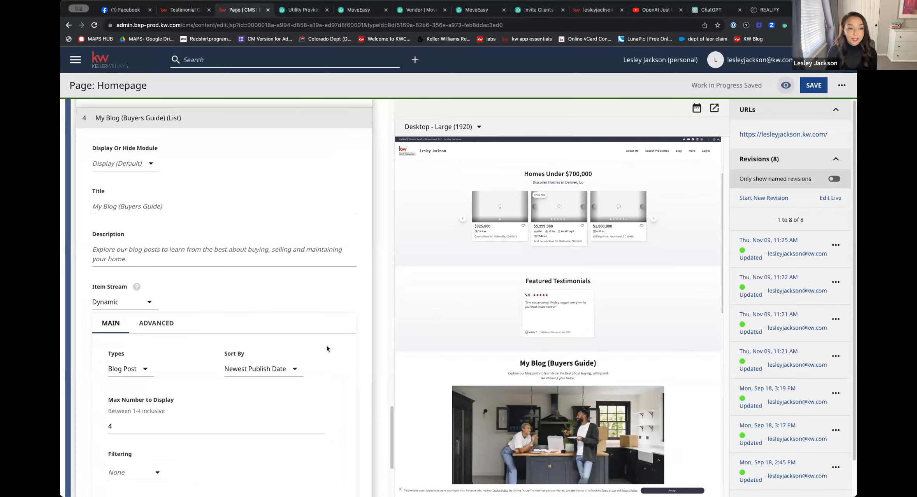
# Add a fifth featured item to the My Blog module and start a new blog post from its content picker
pyautogui.scroll(-5, 308, 353)
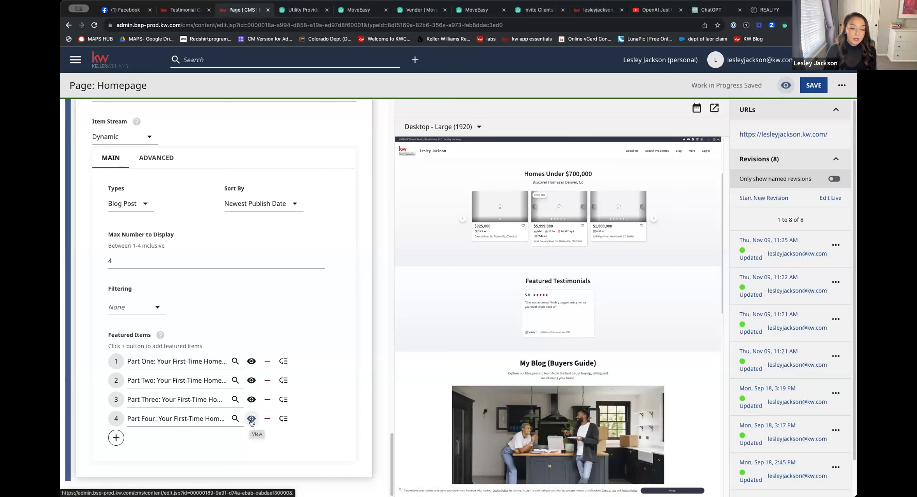
pyautogui.click(115, 439)
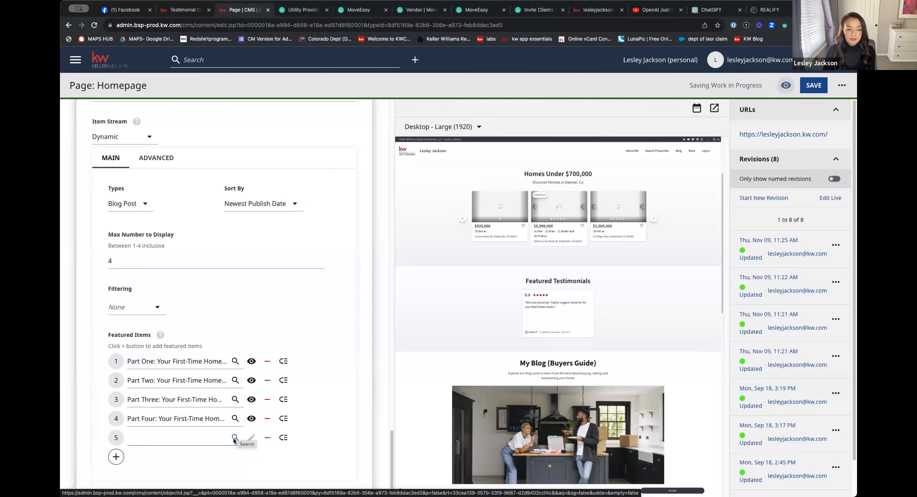
pyautogui.click(234, 439)
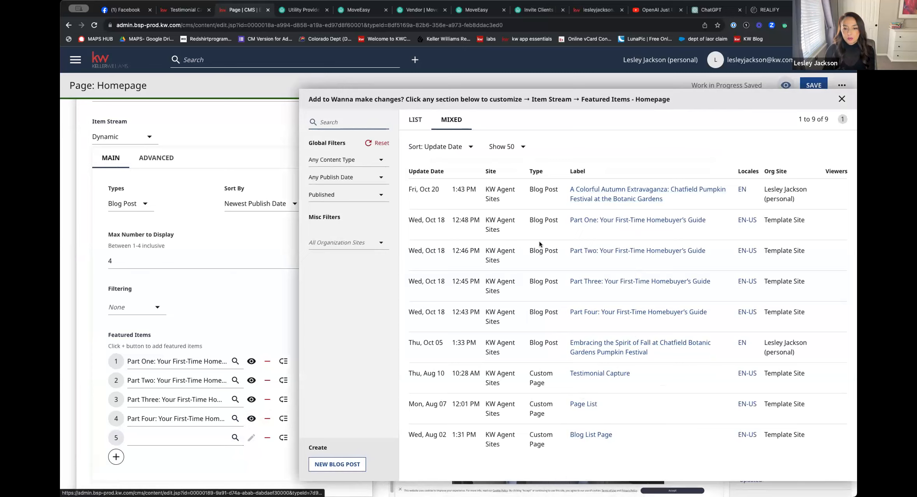
pyautogui.click(337, 465)
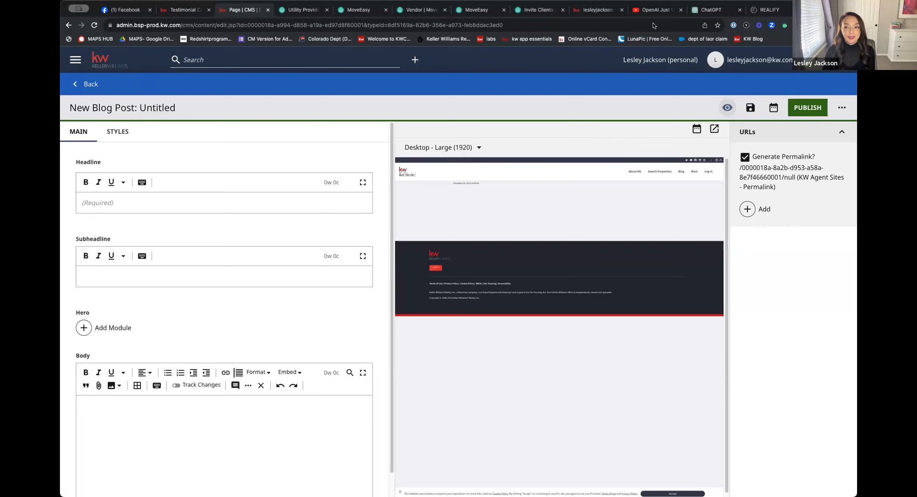
# Switch to ChatGPT and submit the prompt "Please write a blog about the real estate market in Colorado springs"
pyautogui.click(715, 12)
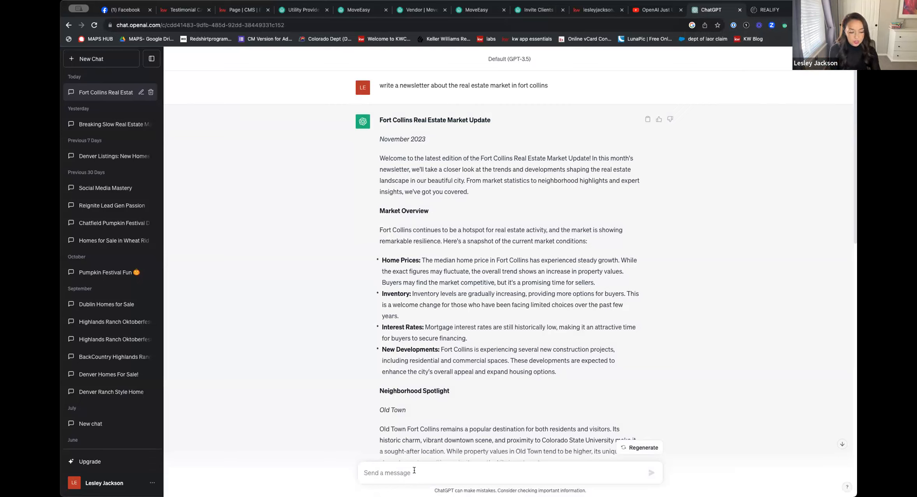
pyautogui.write('Please wrei')
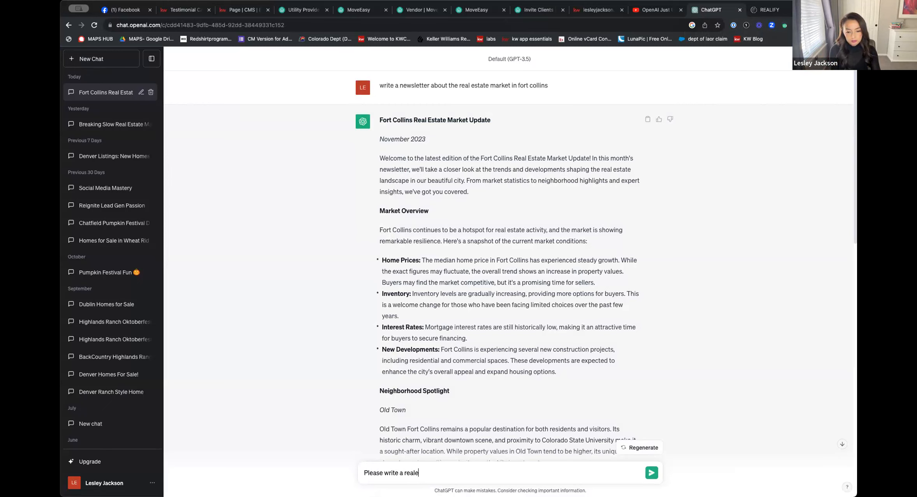
pyautogui.write('blog about the ')
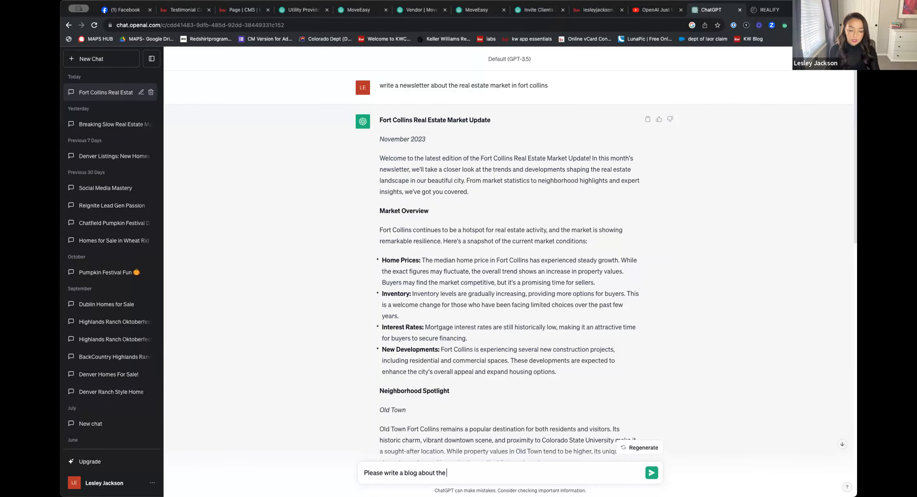
pyautogui.write('real est')
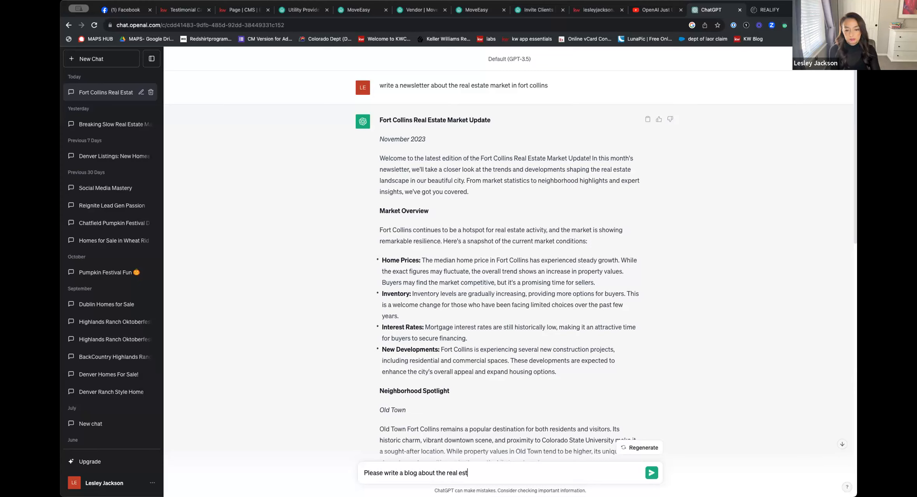
pyautogui.write('ate market in C')
pyautogui.write('olorado springs')
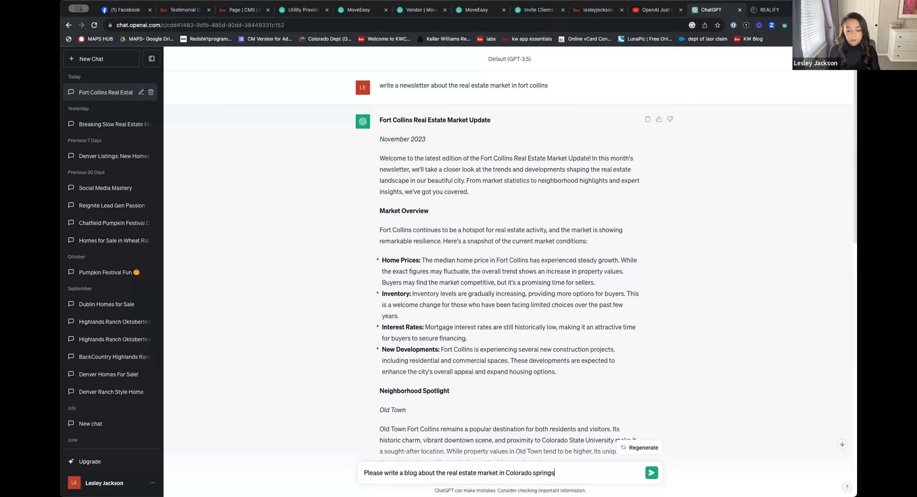
pyautogui.press('Return')
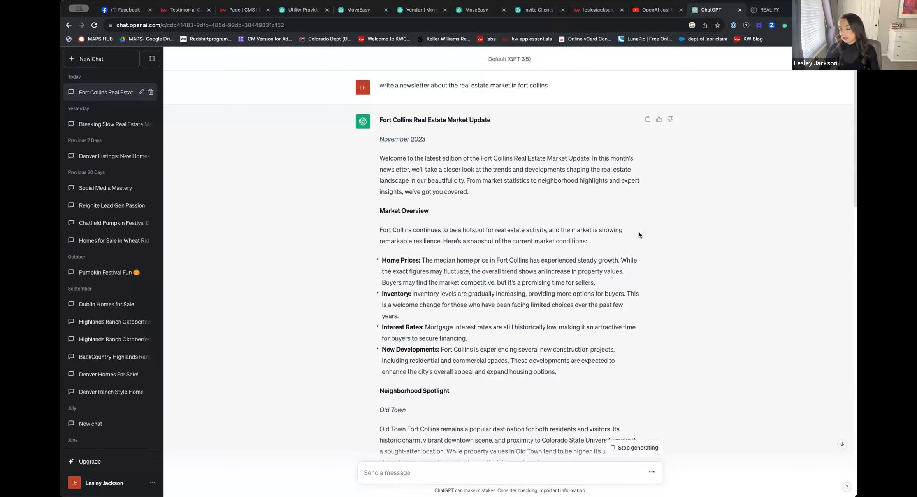
# Find the generated Colorado Springs blog in the chat and copy its full text
pyautogui.scroll(-7, 586, 271)
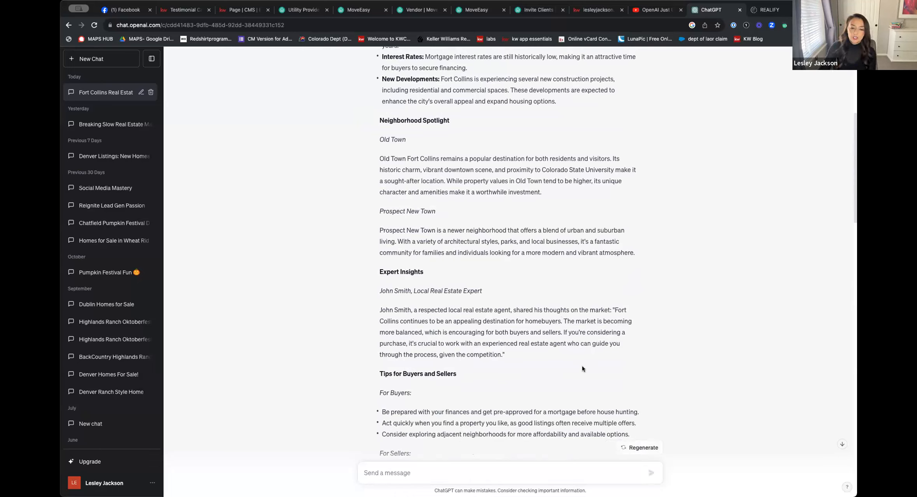
pyautogui.scroll(-15, 556, 348)
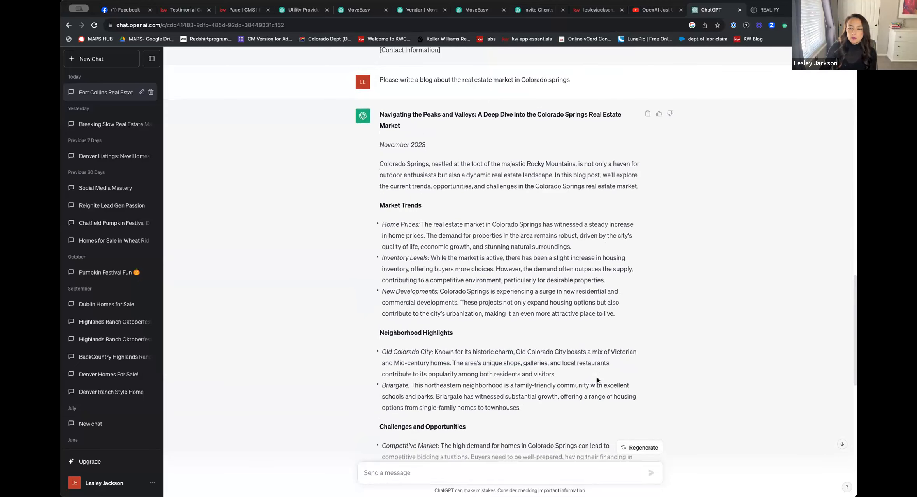
pyautogui.click(647, 115)
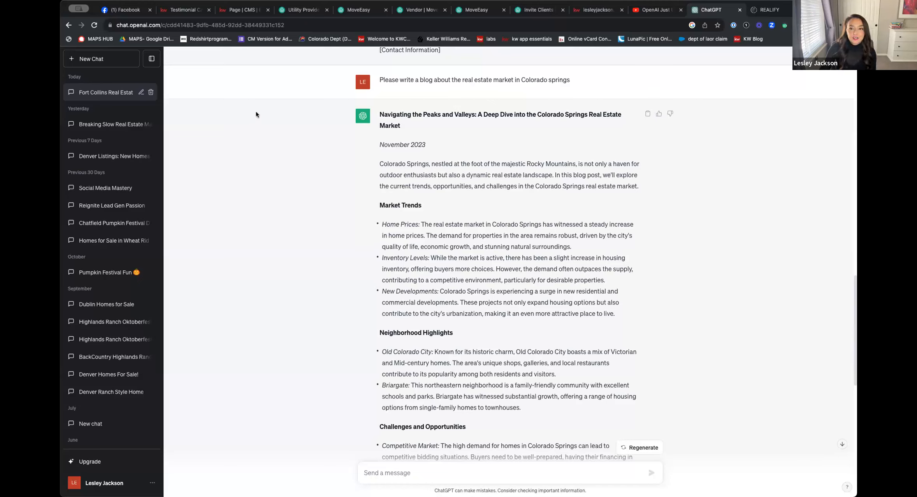
# Return to the new blog post in the CMS, paste the copied article into its Body and look through the text
pyautogui.click(246, 10)
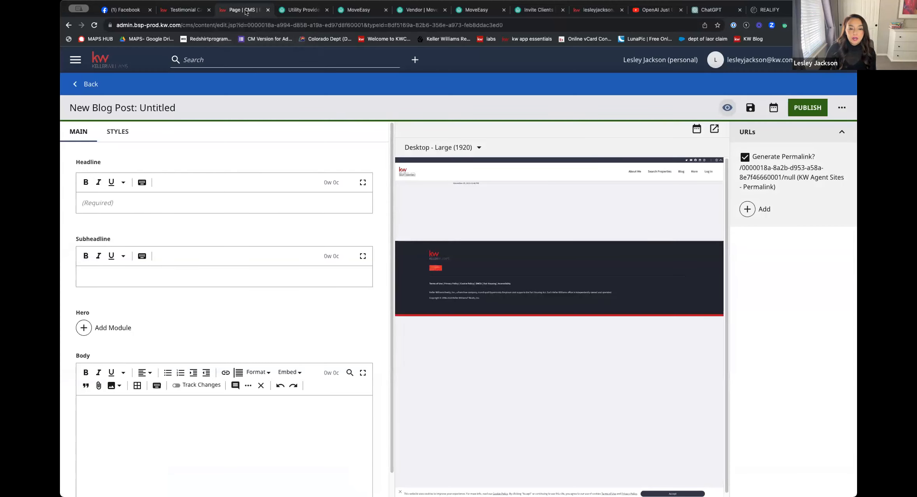
pyautogui.click(129, 413)
pyautogui.rightClick(130, 406)
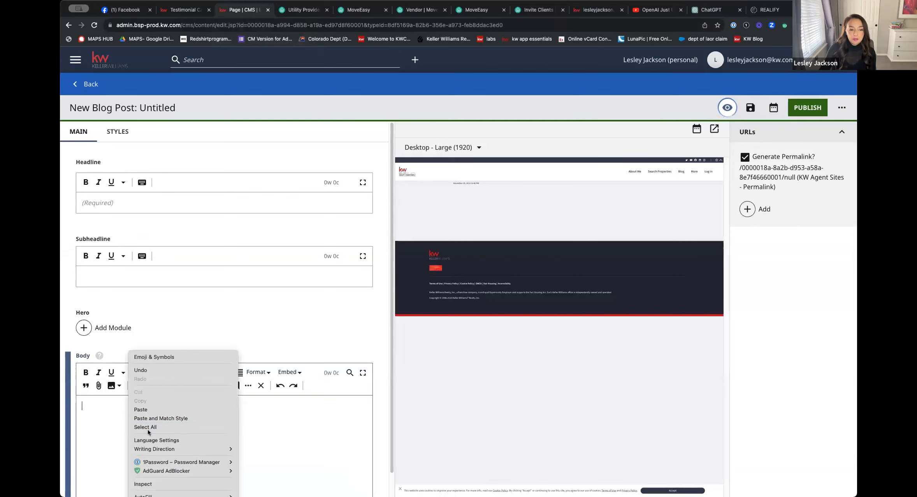
pyautogui.click(140, 409)
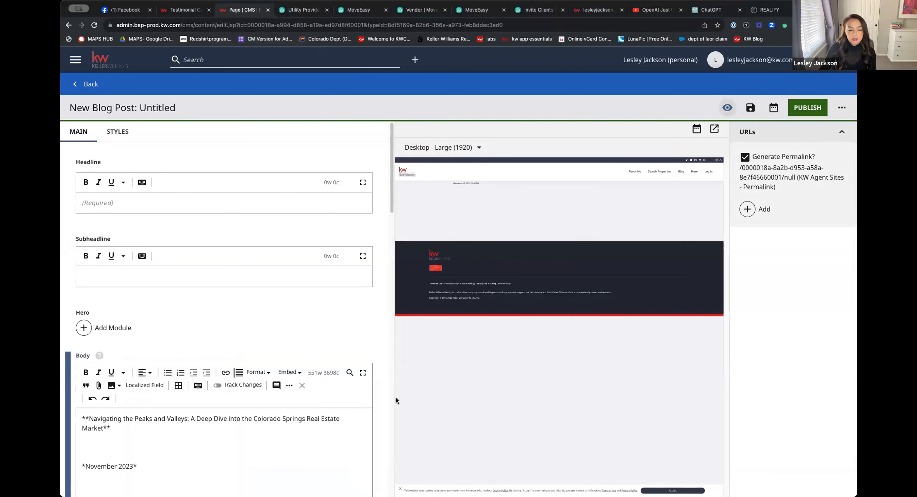
pyautogui.scroll(-10, 299, 432)
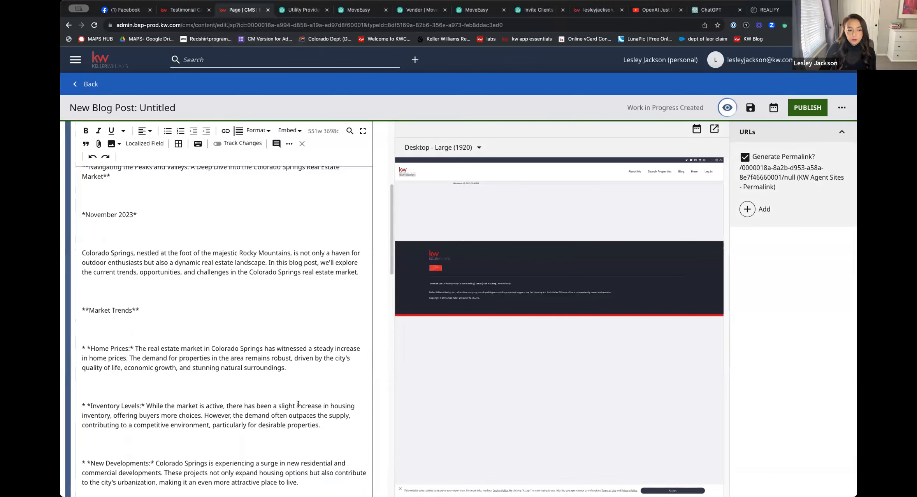
pyautogui.scroll(-10, 297, 402)
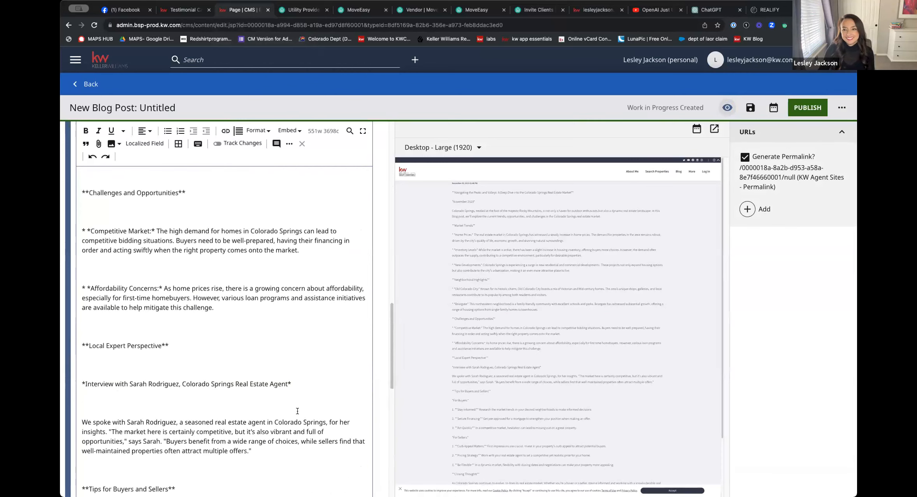
pyautogui.scroll(-3, 284, 435)
pyautogui.scroll(15, 285, 434)
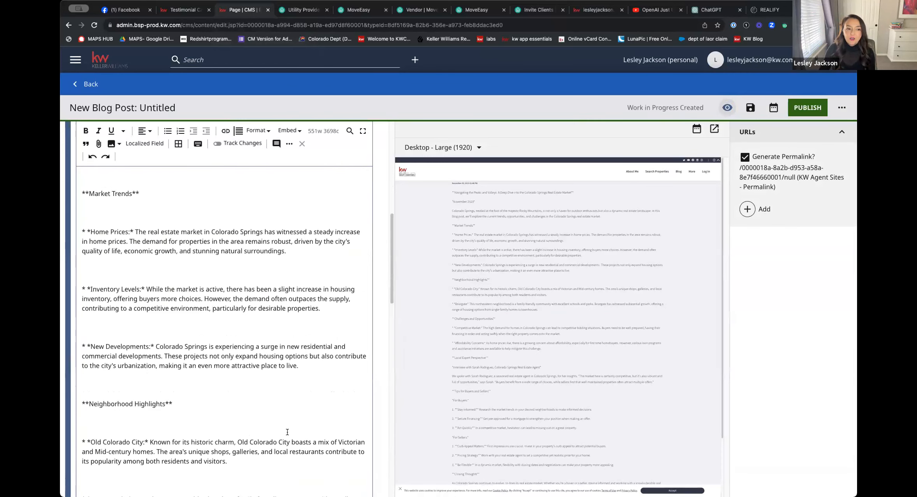
pyautogui.scroll(15, 287, 432)
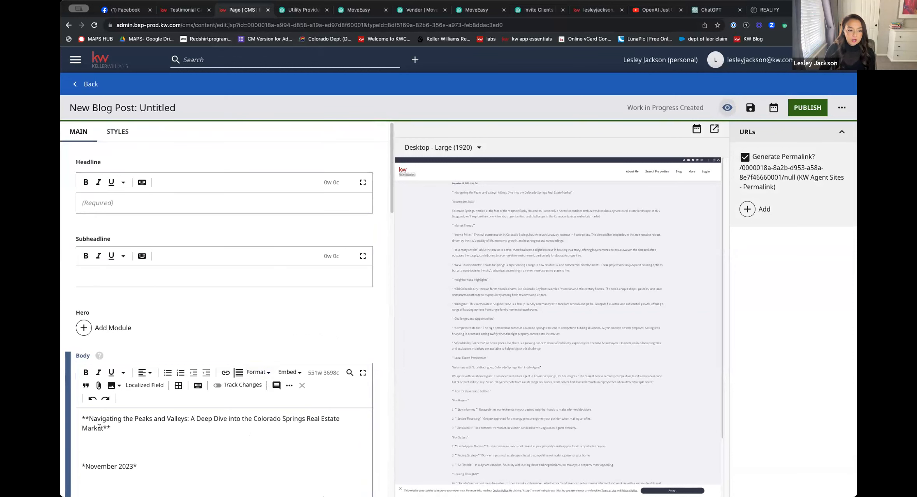
# Copy the title "Navigating the Peaks and Valleys: A Deep Dive into the Colorado Springs Real Estate Market" into the Headline and delete it from the Body
pyautogui.moveTo(103, 428); pyautogui.dragTo(88, 417)
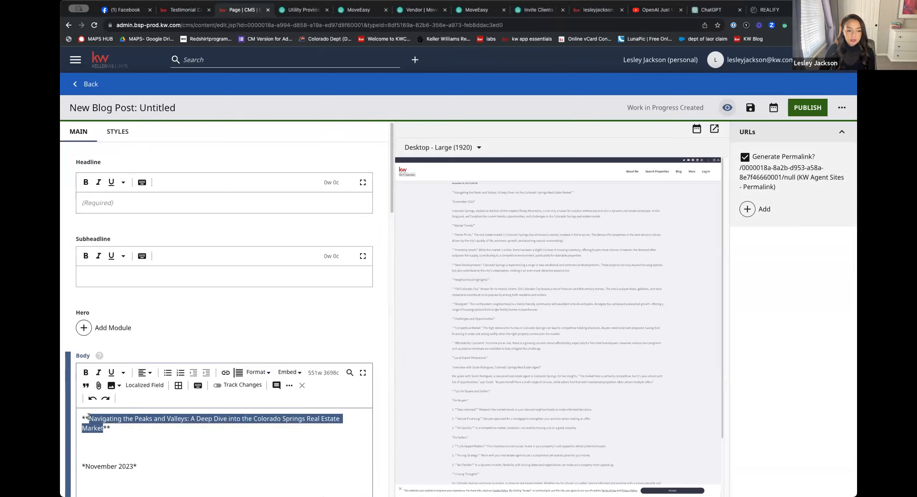
pyautogui.hotkey('ctrl', 'c')
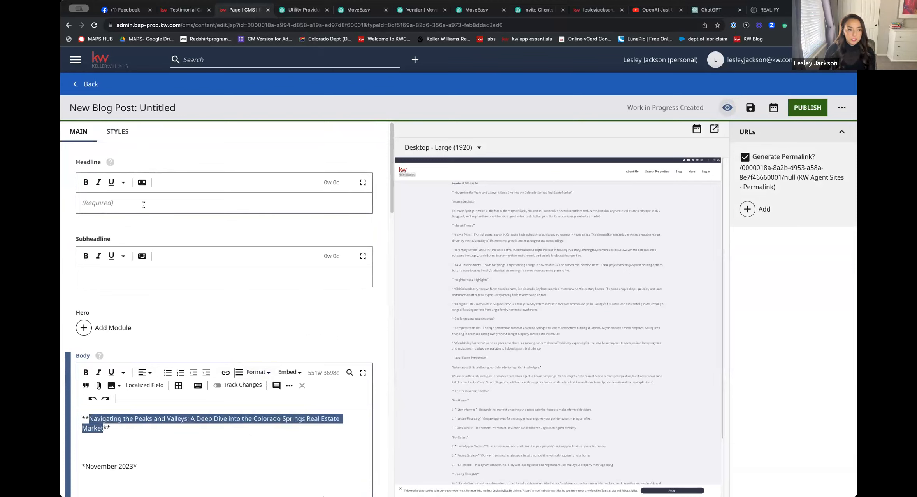
pyautogui.click(144, 202)
pyautogui.hotkey('ctrl', 'v')
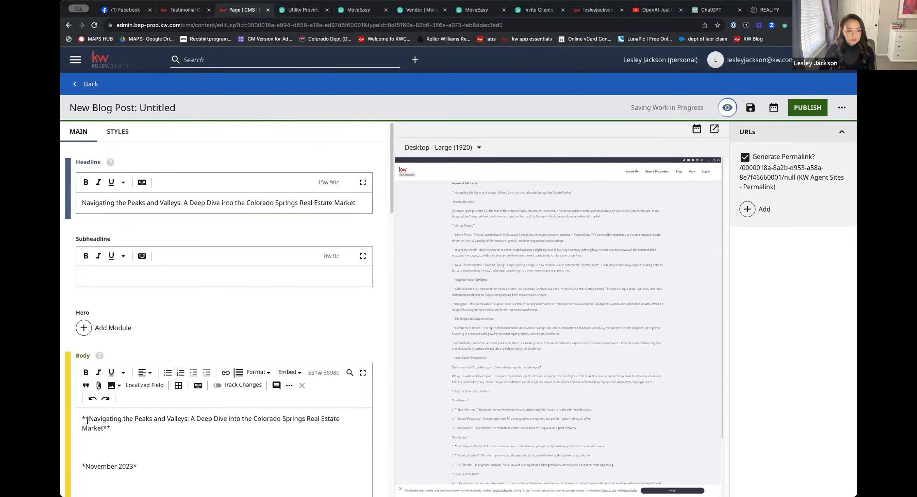
pyautogui.tripleClick(122, 428)
pyautogui.moveTo(116, 429); pyautogui.dragTo(77, 415)
pyautogui.press('BackSpace')
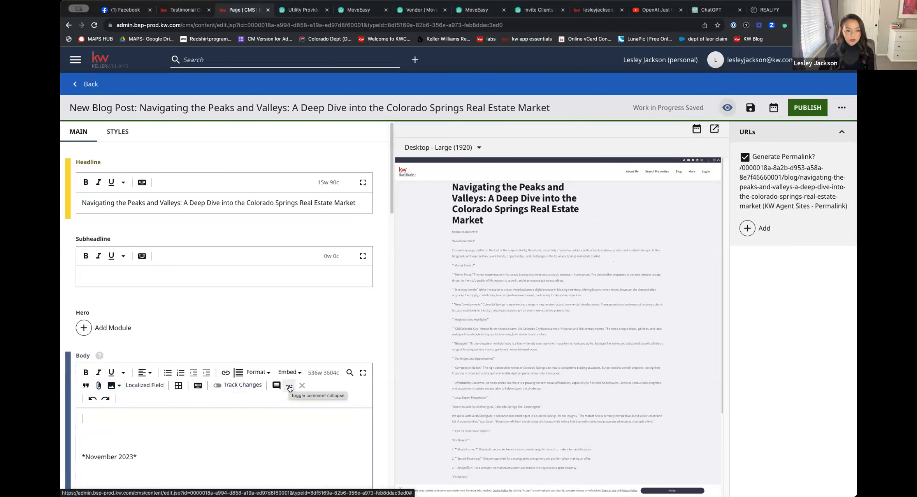
# Look through the remaining body text and publish the Colorado Springs blog post
pyautogui.scroll(-5, 323, 413)
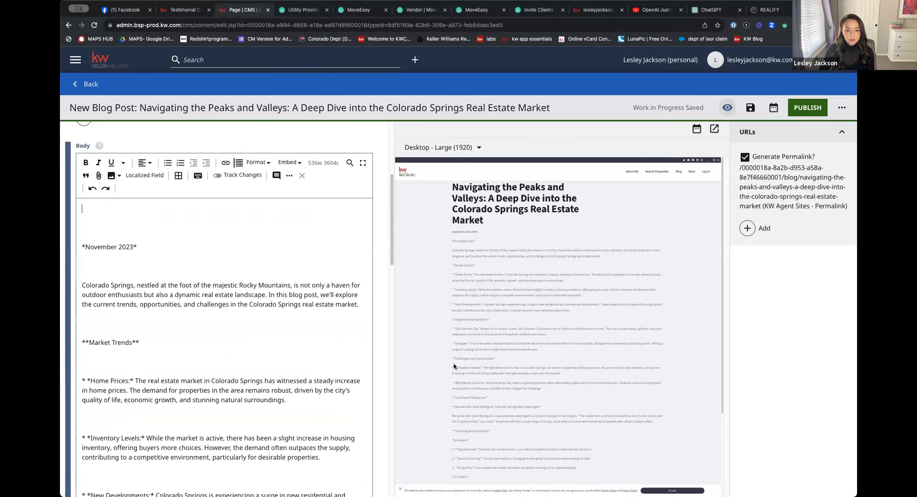
pyautogui.scroll(-5, 499, 429)
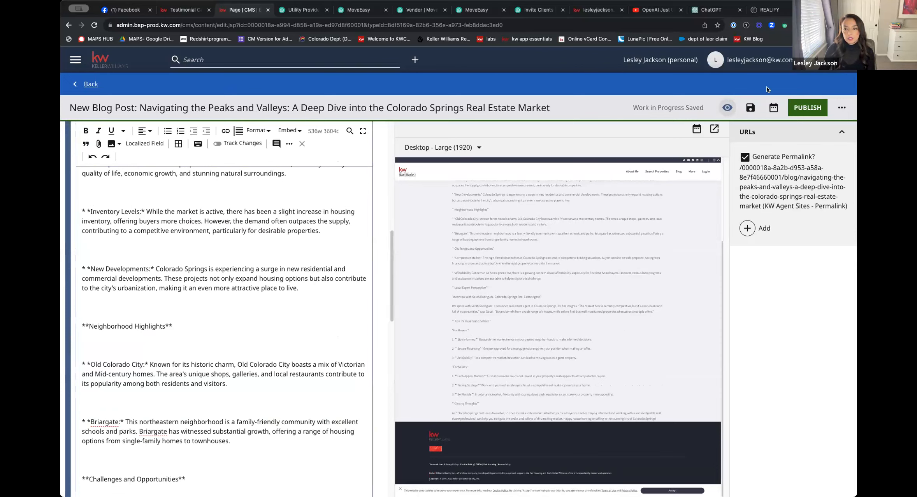
pyautogui.click(800, 111)
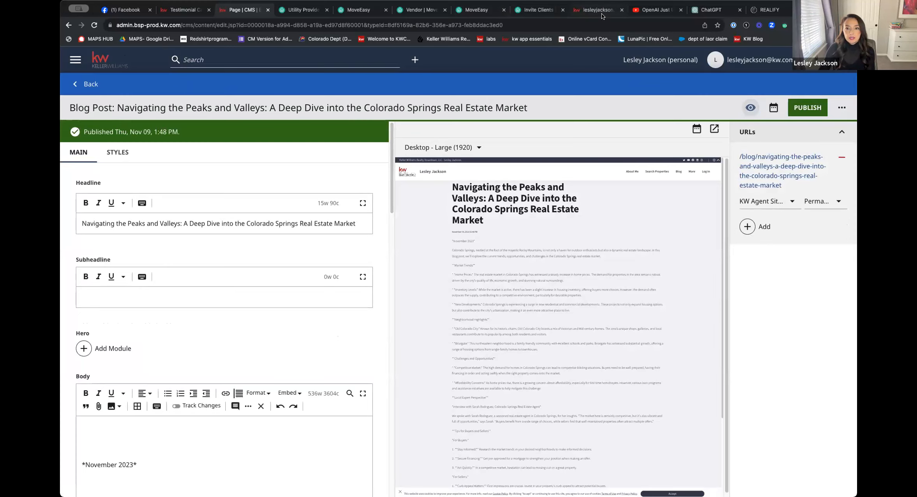
# Open the new Colorado Springs article from the live website's Blog page and select its web address
pyautogui.click(598, 10)
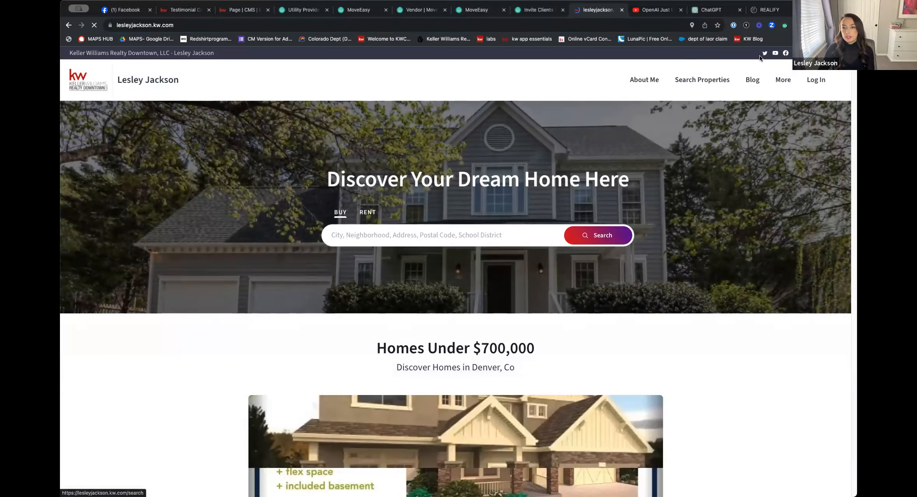
pyautogui.click(753, 81)
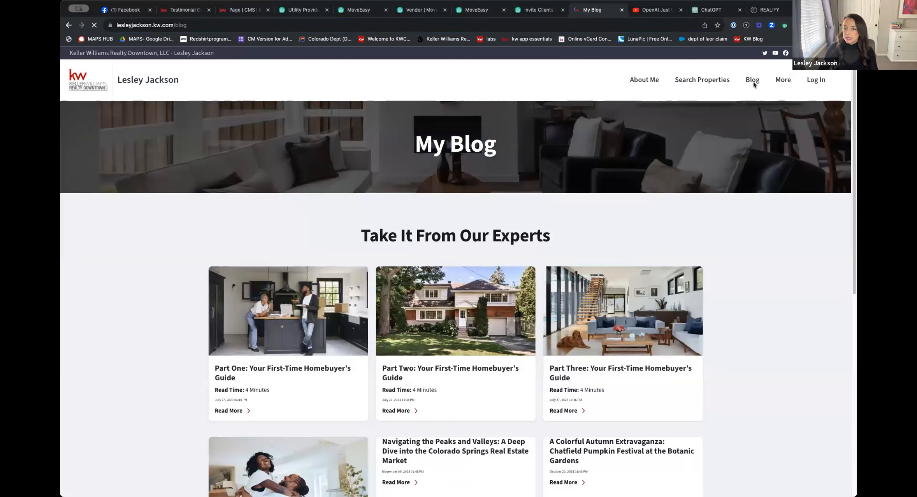
pyautogui.scroll(-3, 518, 241)
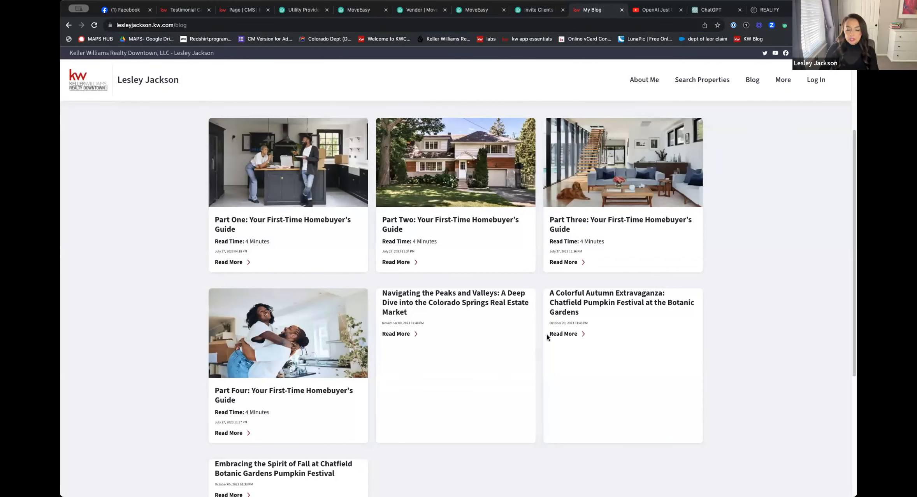
pyautogui.scroll(-3, 537, 319)
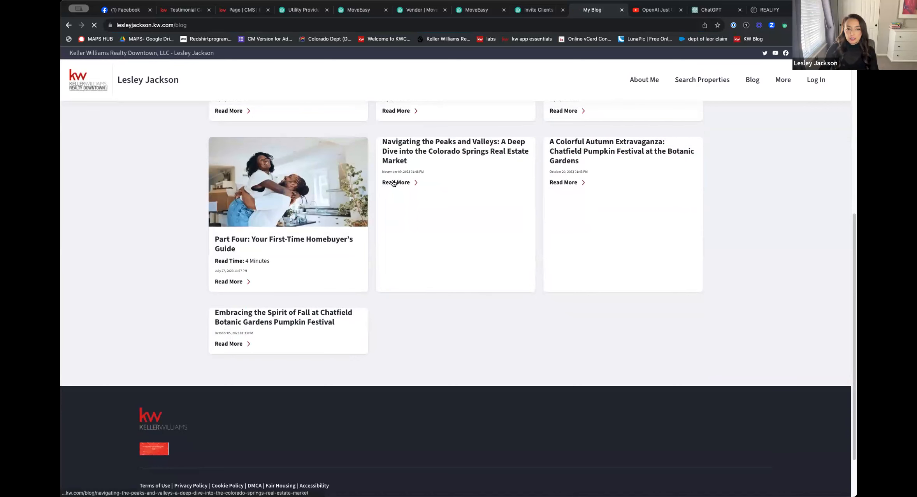
pyautogui.click(394, 182)
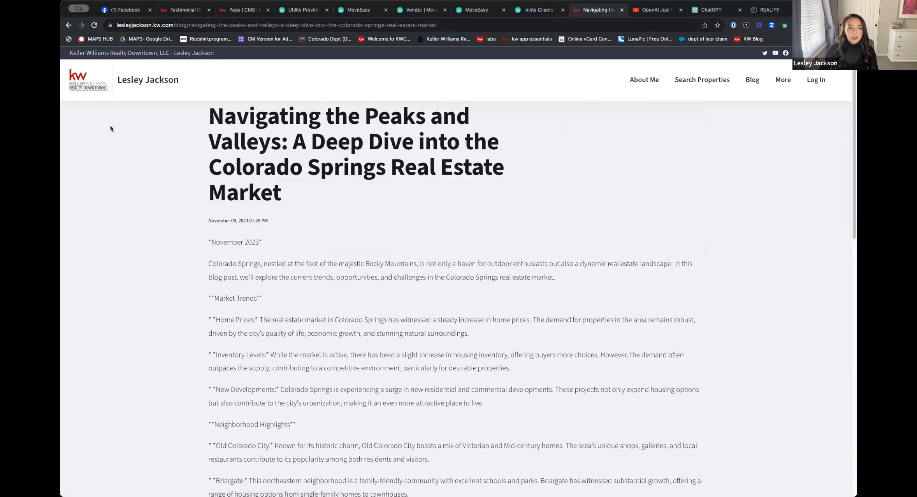
pyautogui.click(444, 28)
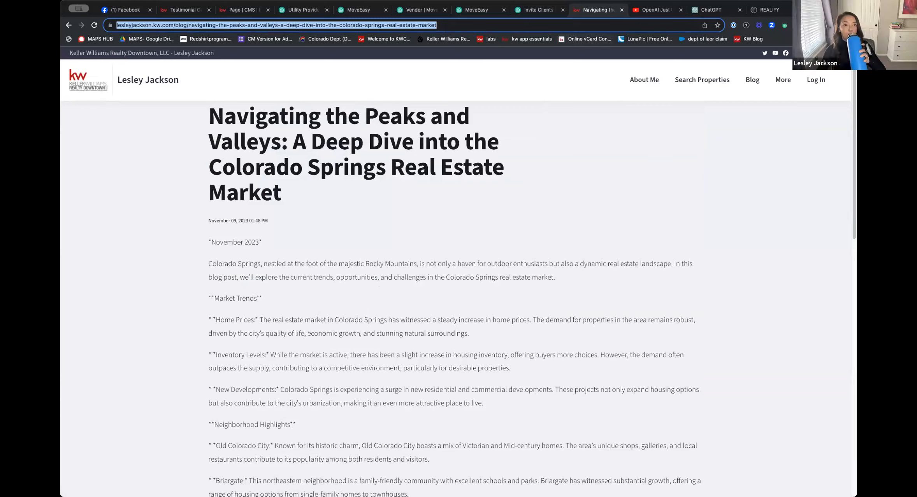
# Return to the published blog post in the CMS editor and look over its Headline, Hero and Body fields
pyautogui.click(243, 10)
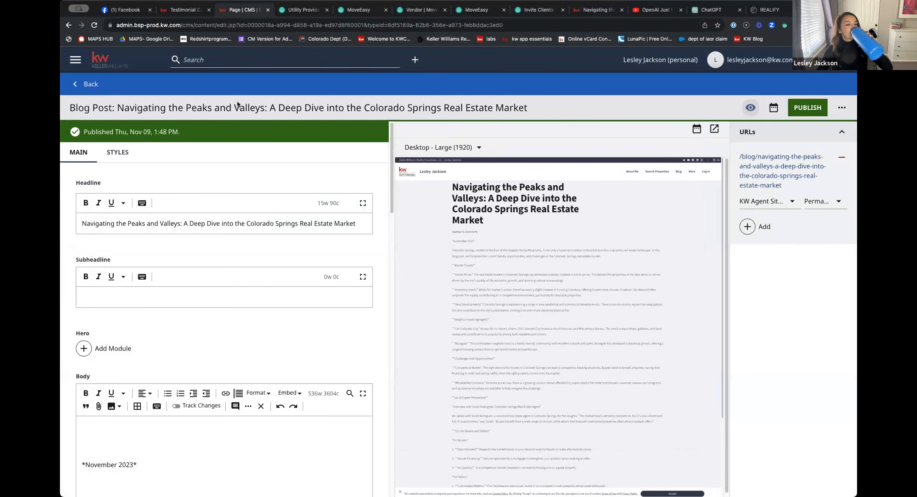
pyautogui.scroll(-5, 195, 296)
pyautogui.scroll(5, 197, 299)
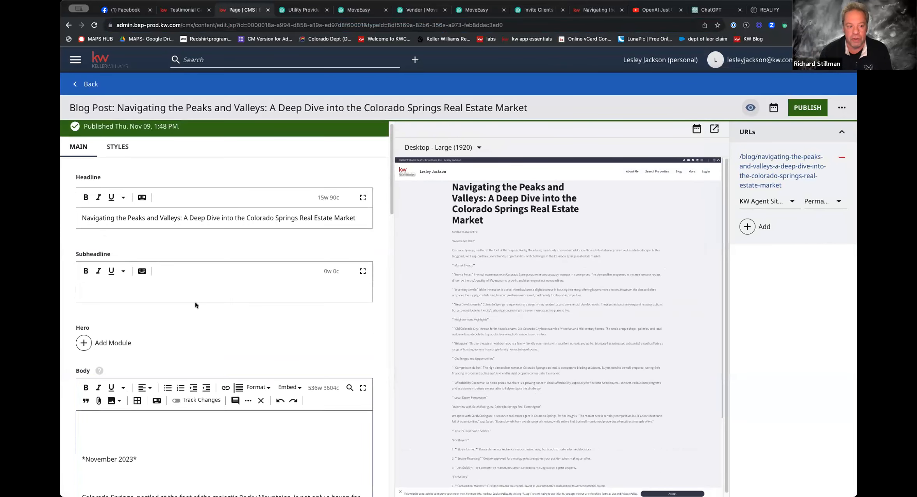
# Add a Gallery module to the post's Hero, keep its Items source on Advanced and add an empty image item
pyautogui.click(113, 343)
pyautogui.click(419, 202)
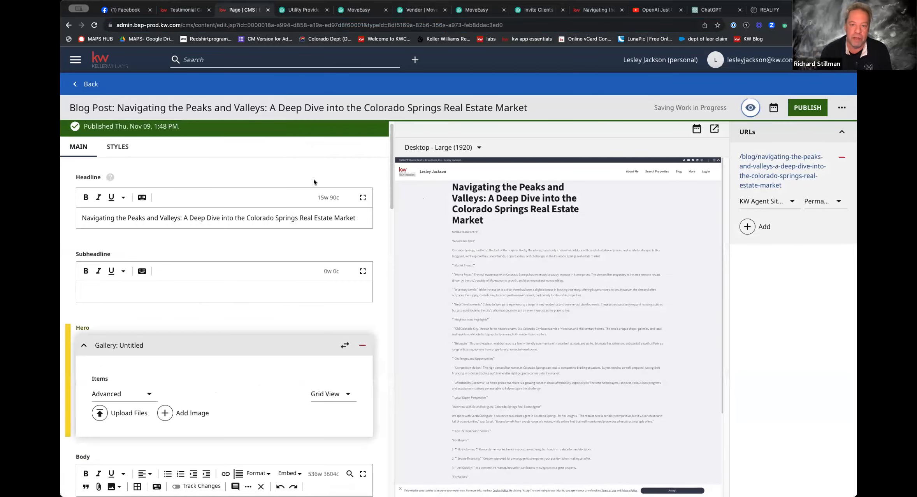
pyautogui.click(138, 394)
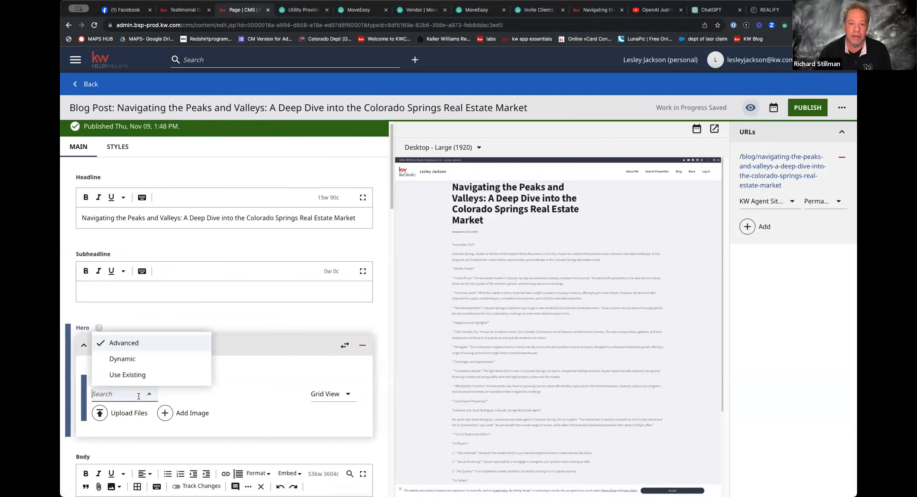
pyautogui.click(273, 396)
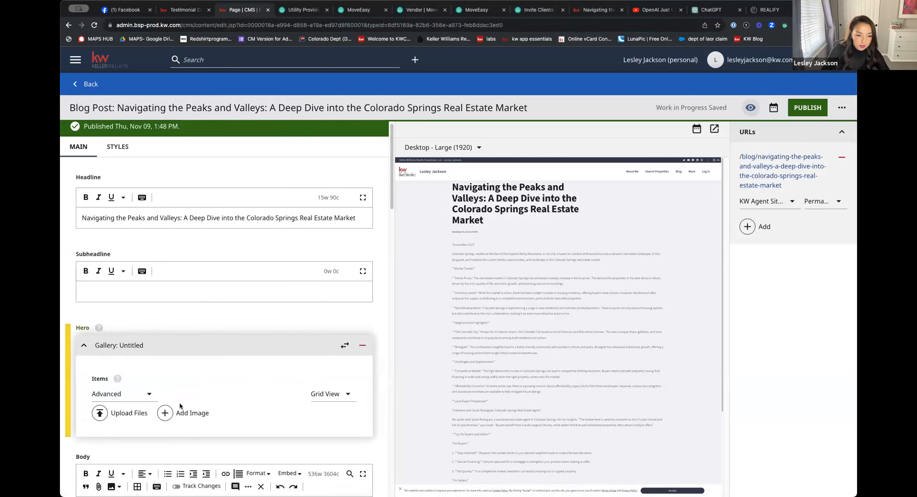
pyautogui.click(189, 414)
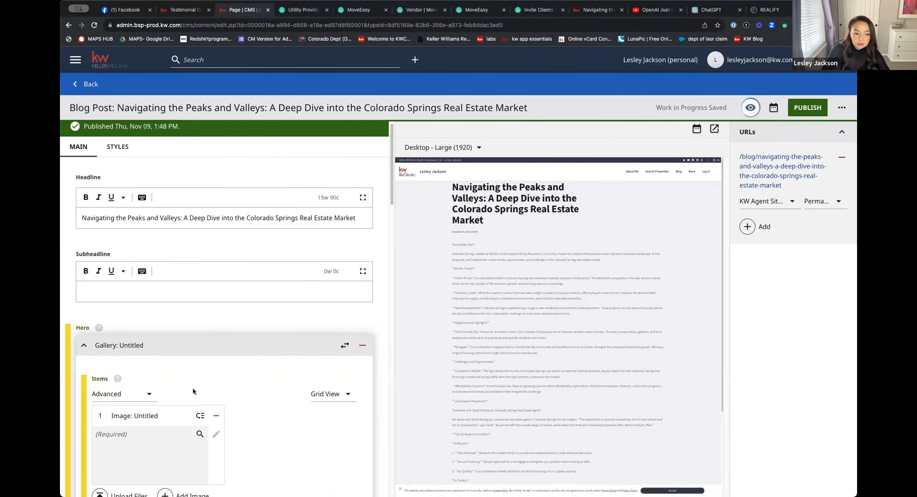
# Upload the Untitled Design picture of the white modern house to the Hero gallery as an Image
pyautogui.scroll(-5, 193, 391)
pyautogui.click(126, 289)
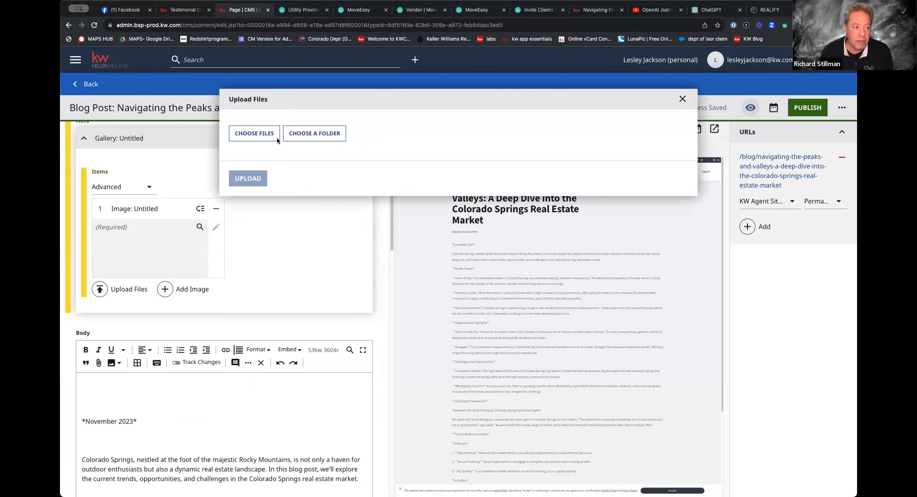
pyautogui.click(256, 133)
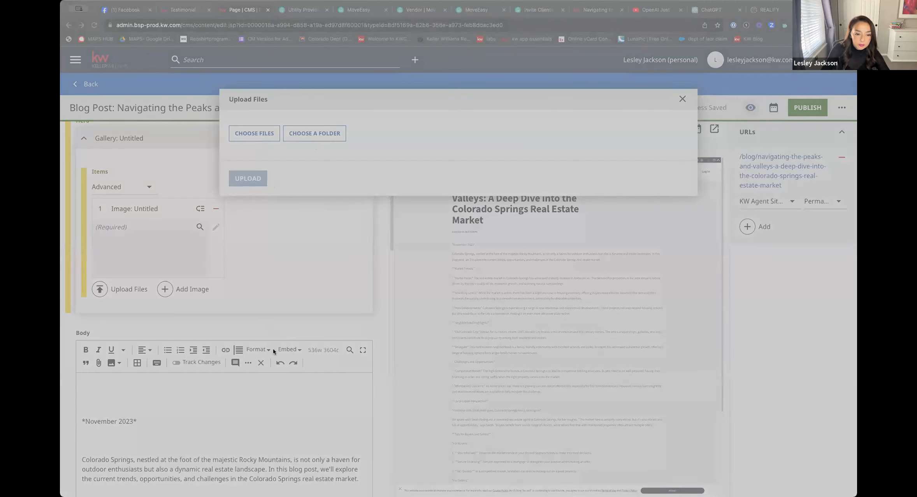
pyautogui.click(715, 368)
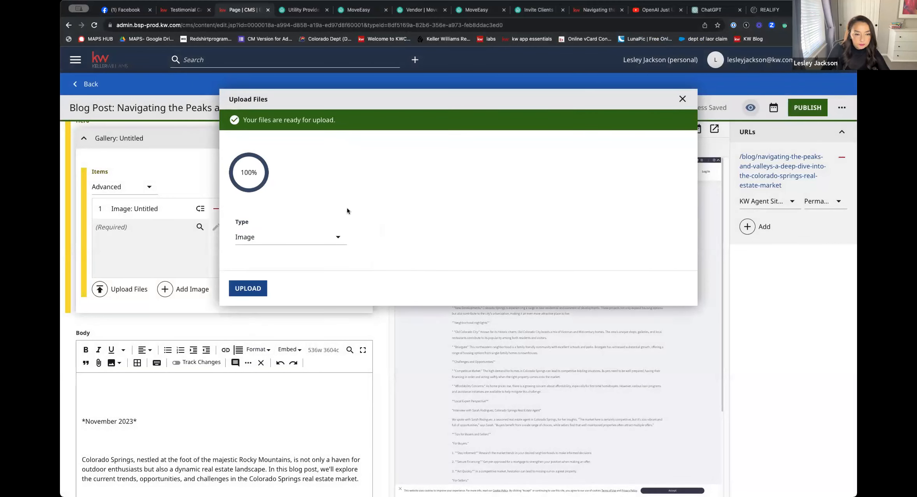
pyautogui.click(248, 424)
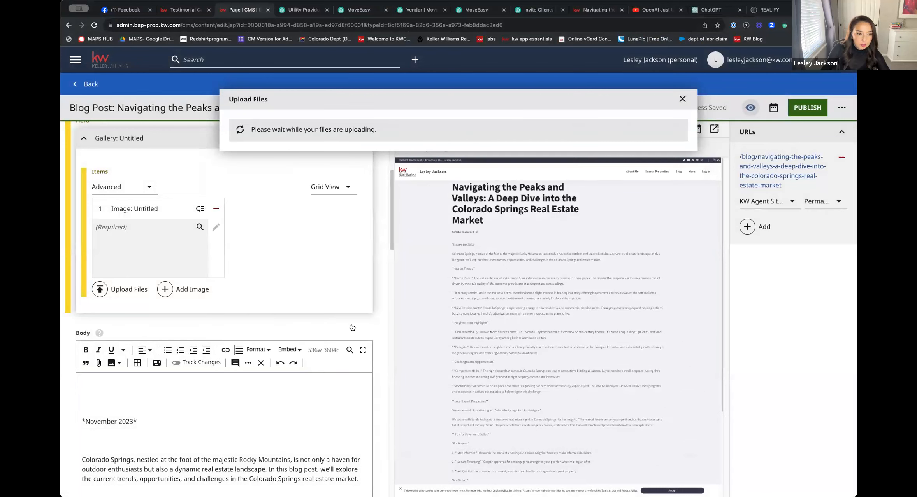
# Collapse the Hero gallery and try to publish the blog post
pyautogui.scroll(2, 273, 143)
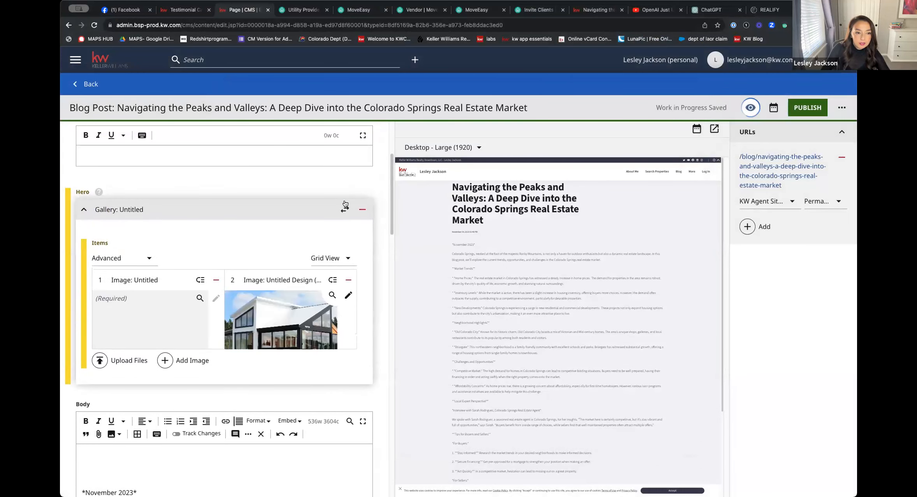
pyautogui.click(82, 210)
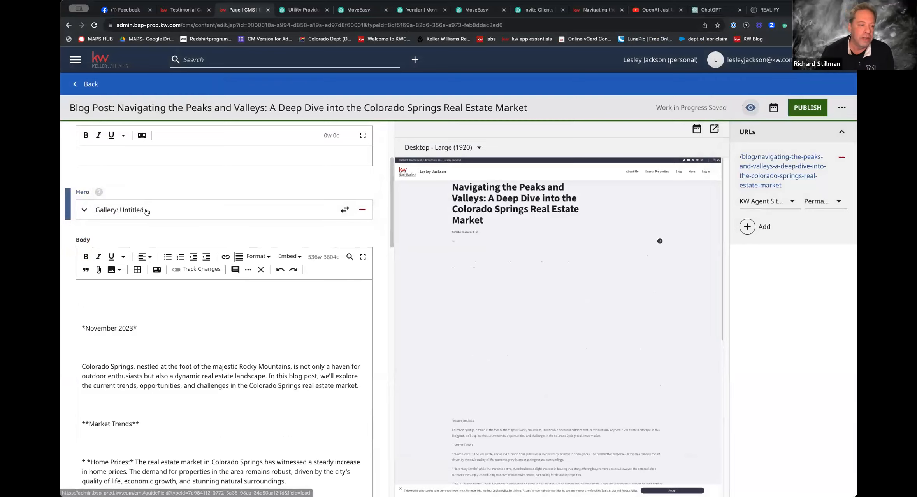
pyautogui.click(819, 104)
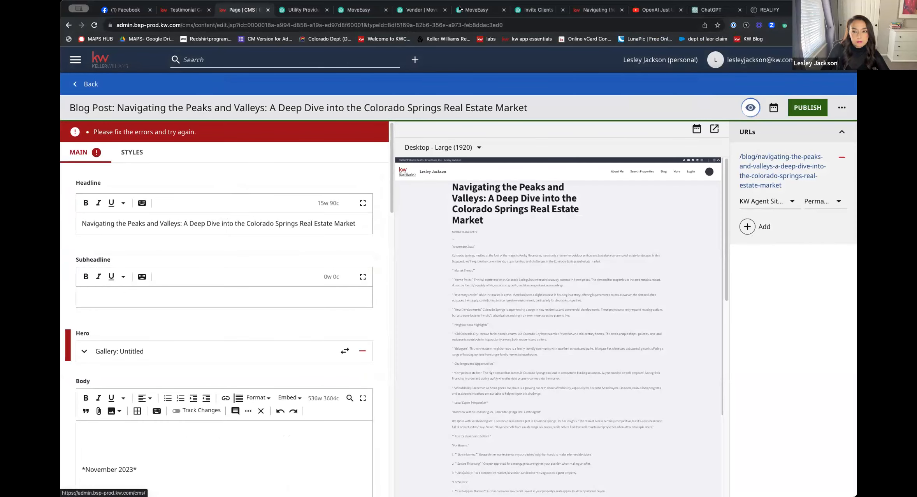
# Go back to the live website's Blog page, reload it and check the Colorado Springs post's card for a picture
pyautogui.click(595, 9)
pyautogui.click(583, 26)
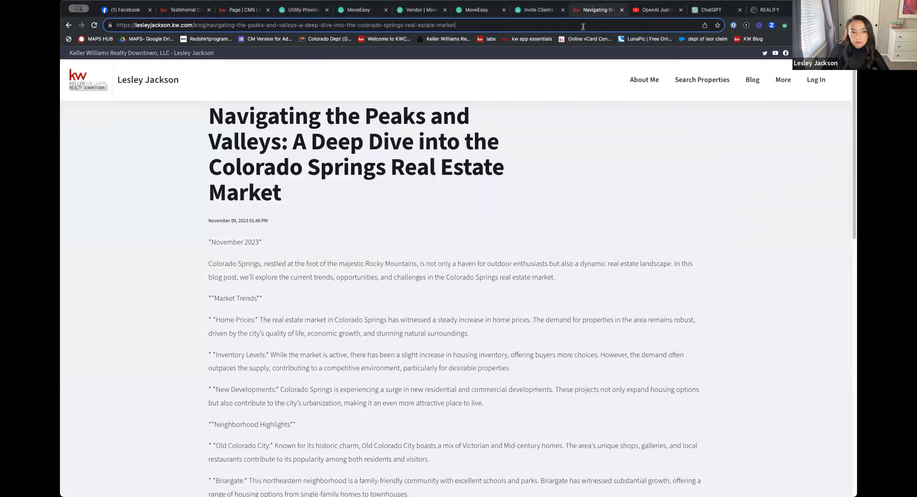
pyautogui.click(69, 26)
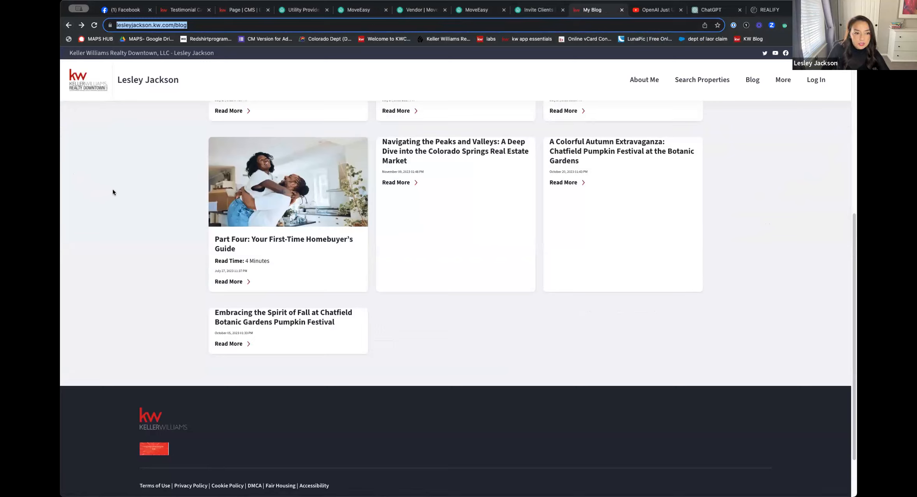
pyautogui.scroll(4, 195, 161)
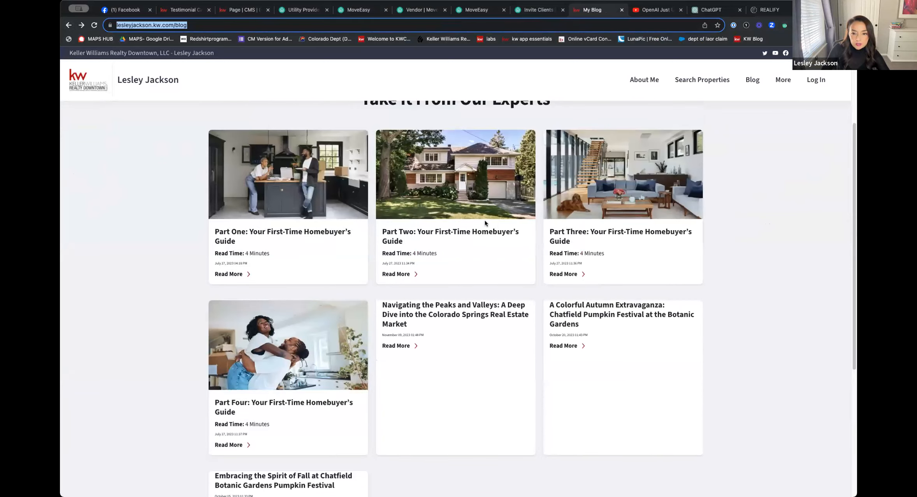
pyautogui.click(416, 25)
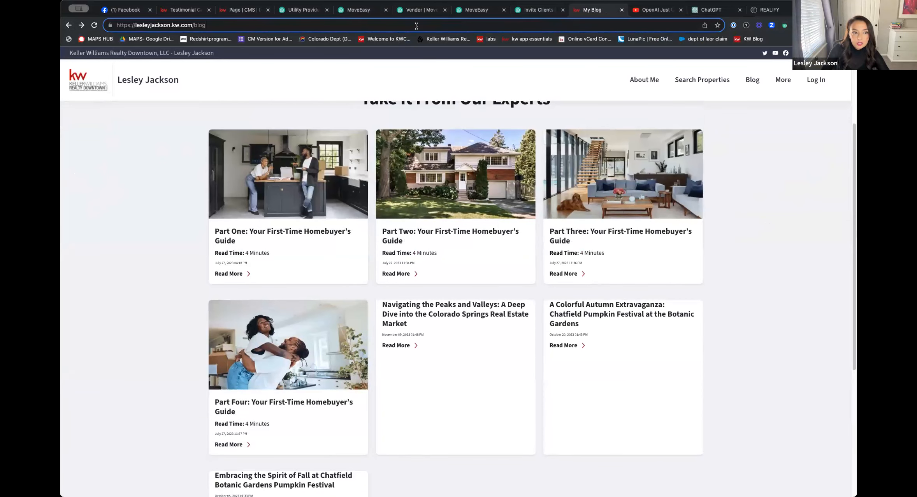
pyautogui.press('Return')
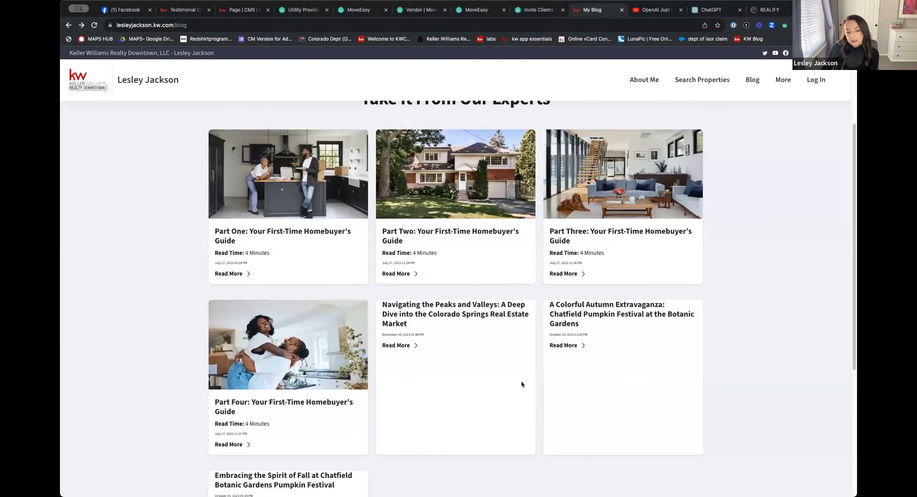
pyautogui.scroll(-5, 522, 384)
pyautogui.scroll(5, 498, 300)
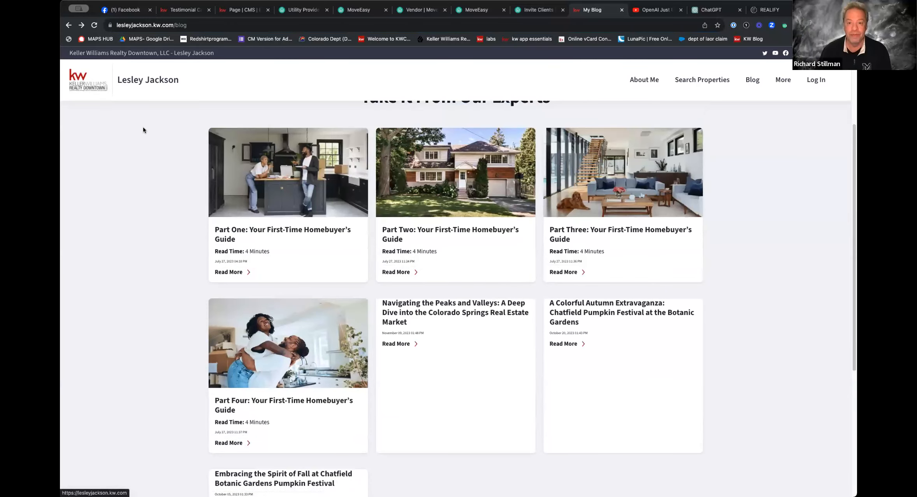
# Remove the empty image item from the Hero gallery in the CMS editor and publish the blog post
pyautogui.click(246, 10)
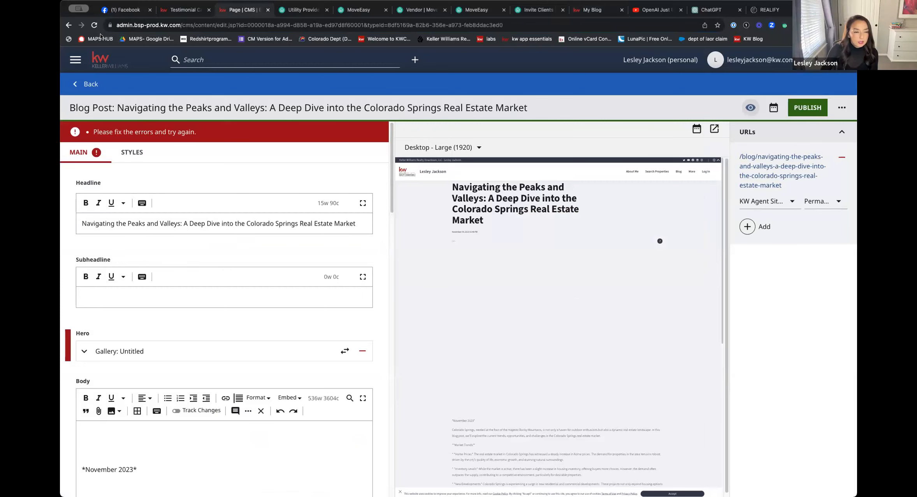
pyautogui.click(130, 352)
pyautogui.scroll(-5, 182, 313)
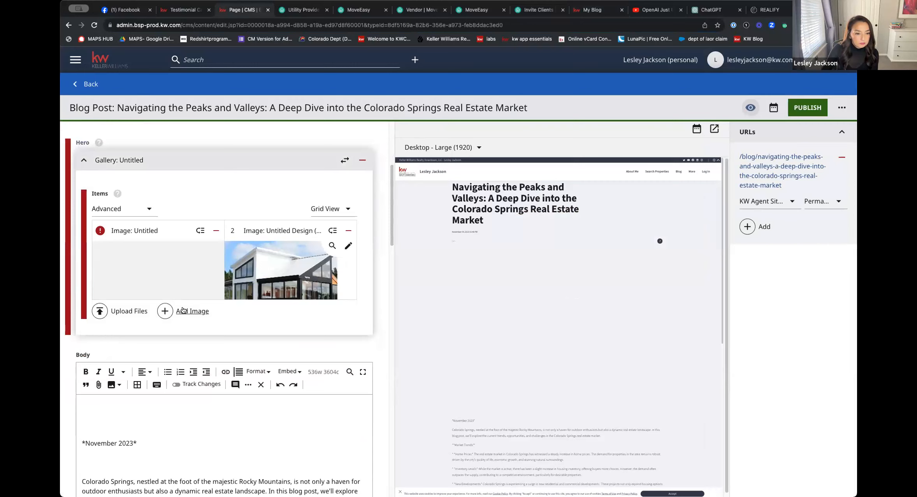
pyautogui.click(216, 231)
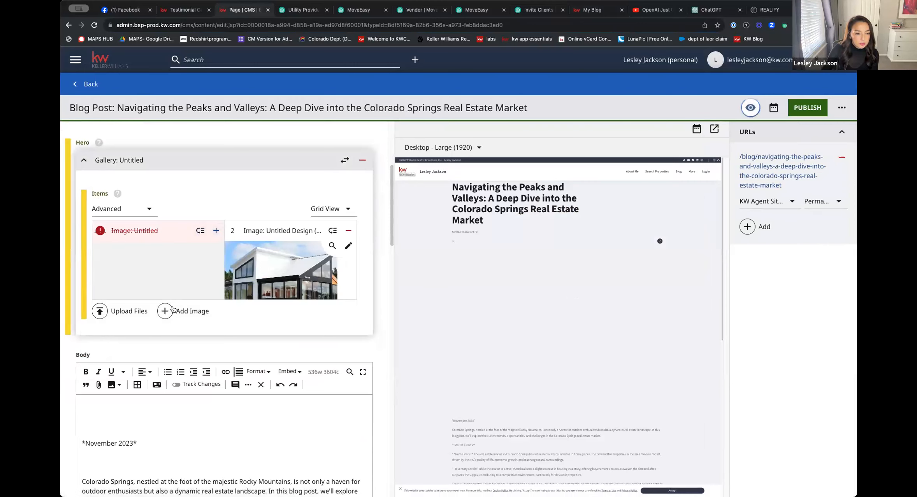
pyautogui.click(793, 110)
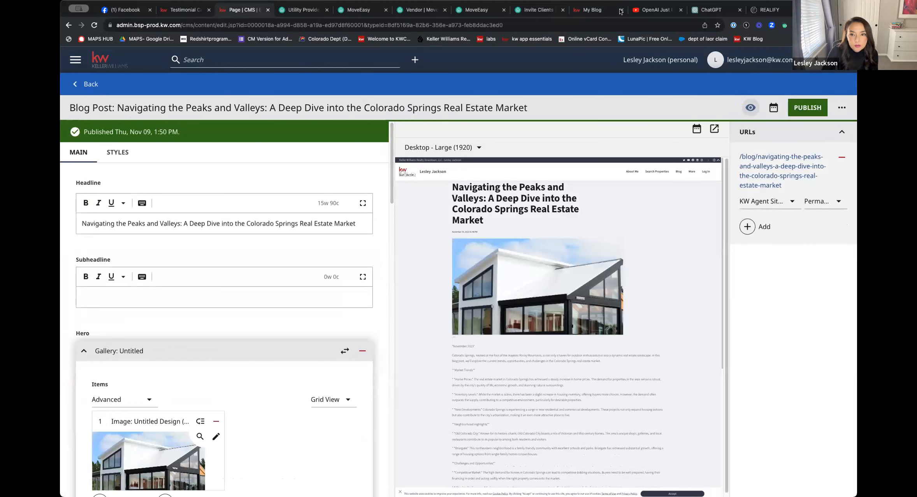
# Reload the live website's Blog page and look over the post cards for the Colorado Springs post's picture
pyautogui.click(605, 11)
pyautogui.click(600, 21)
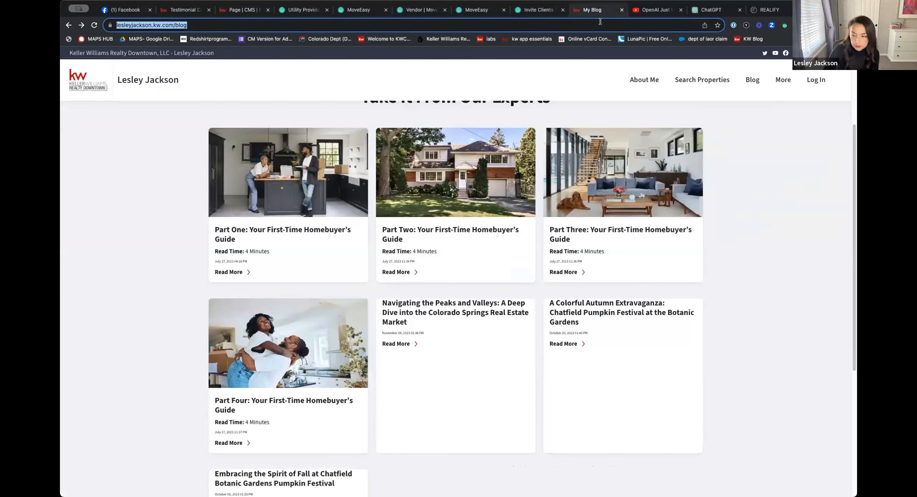
pyautogui.press('Return')
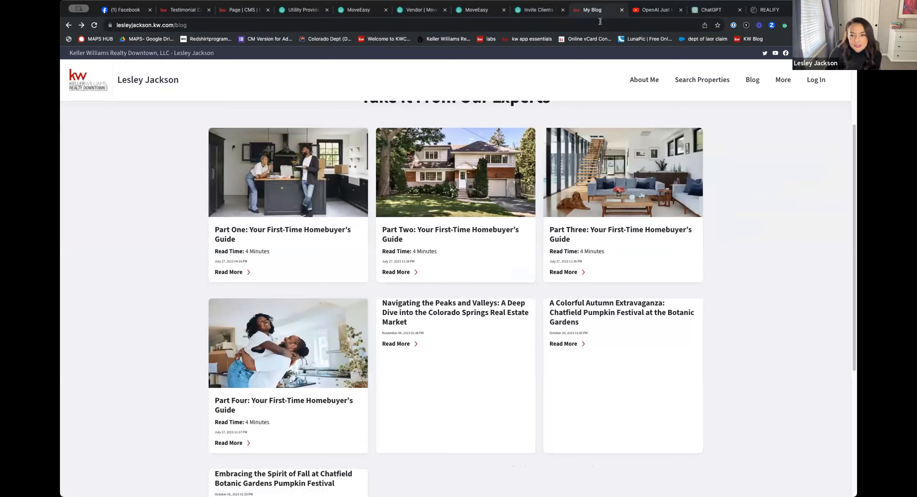
pyautogui.click(195, 22)
pyautogui.press('Return')
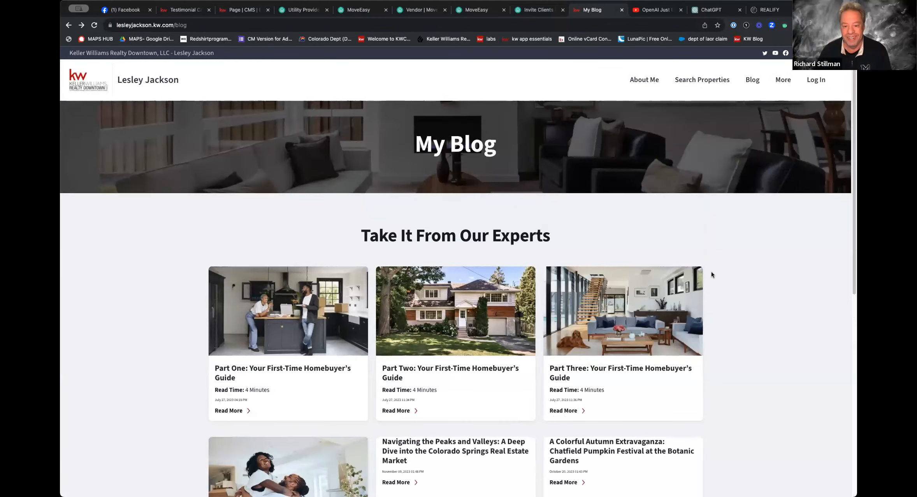
pyautogui.scroll(-10, 712, 272)
pyautogui.scroll(5, 709, 268)
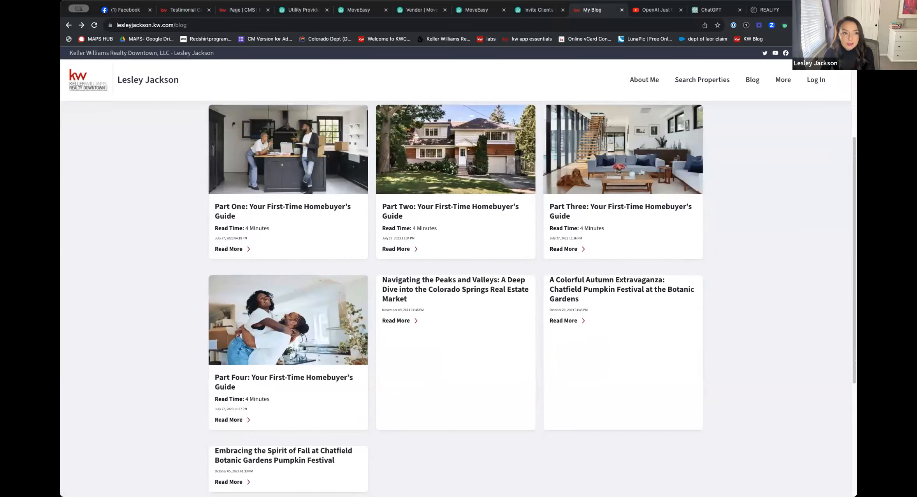
# Return to the blog post editor and switch the Hero gallery's Items source to Dynamic and finally to Use Existing
pyautogui.click(194, 8)
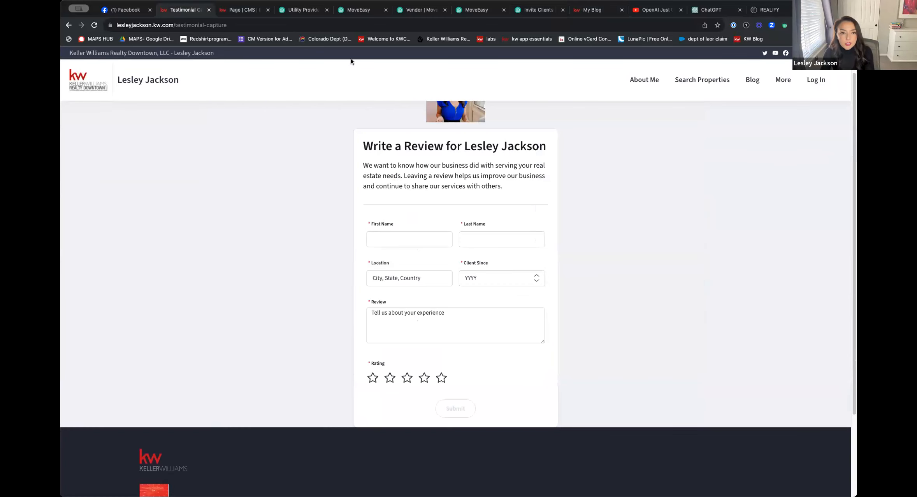
pyautogui.click(241, 11)
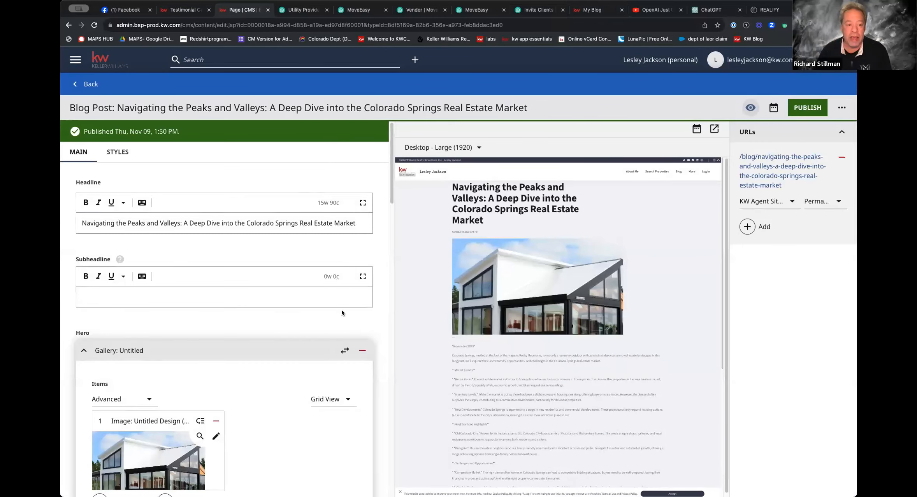
pyautogui.scroll(-5, 335, 299)
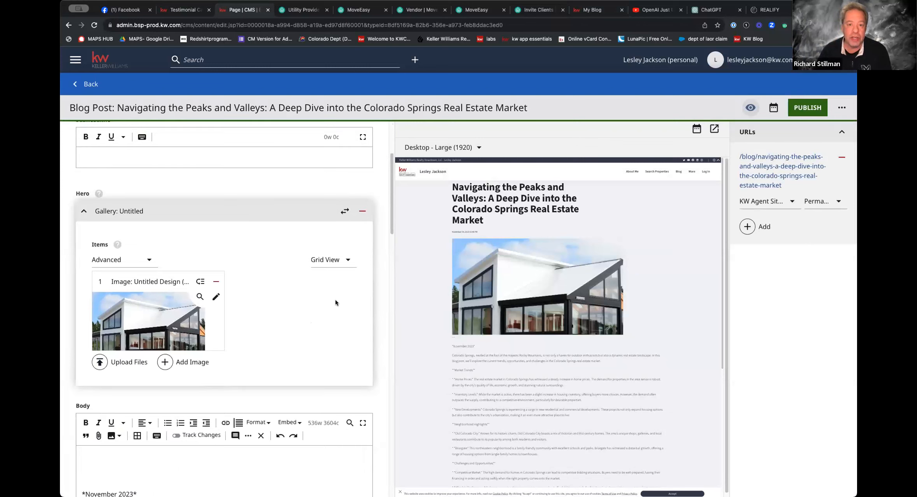
pyautogui.click(148, 261)
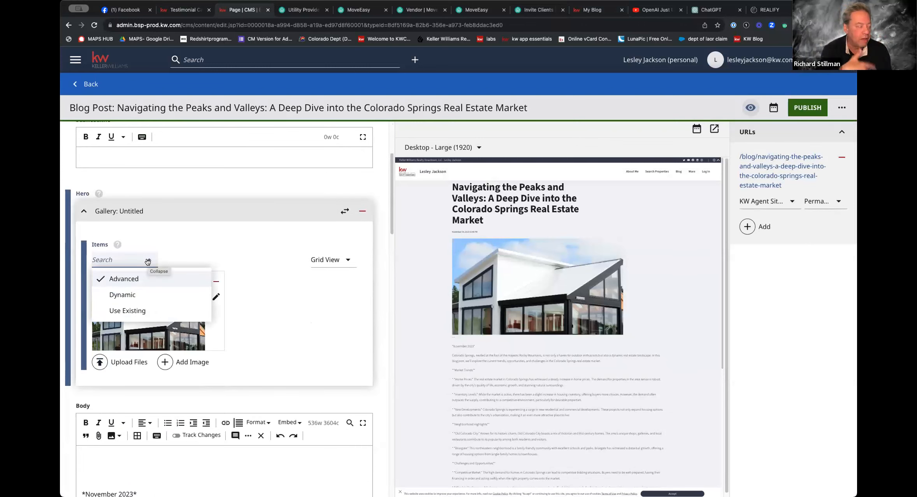
pyautogui.click(140, 294)
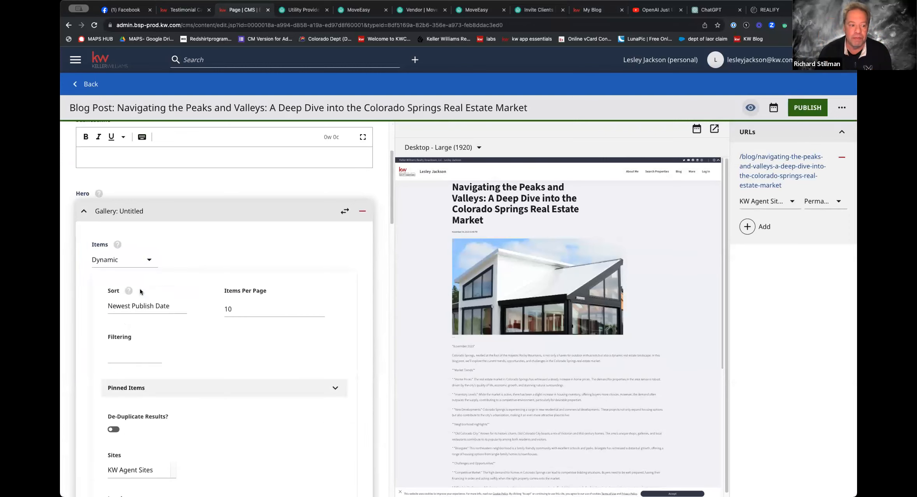
pyautogui.click(148, 260)
pyautogui.click(146, 312)
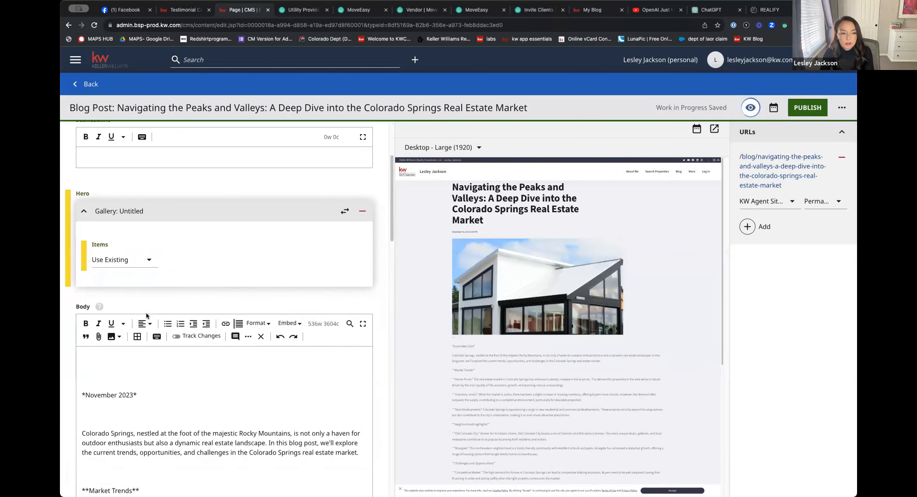
# Try to publish the blog post with the Hero gallery's Items source on Use Existing and no item chosen
pyautogui.click(148, 260)
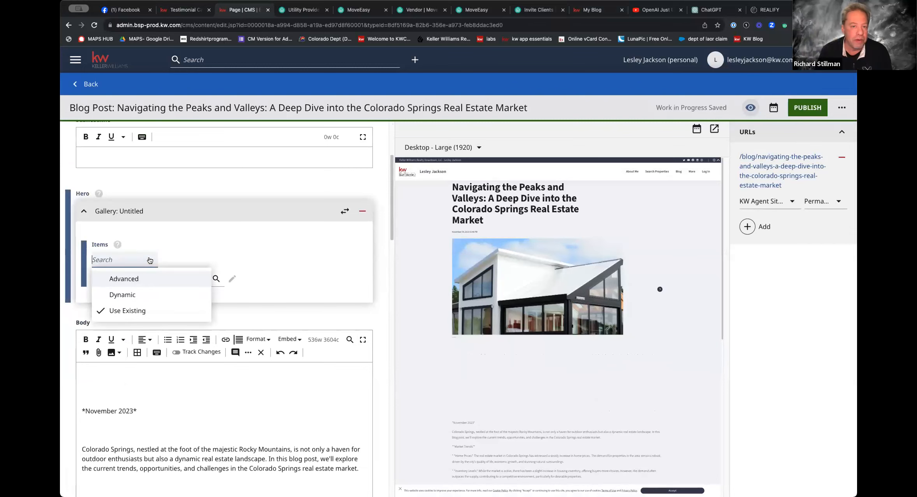
pyautogui.click(204, 236)
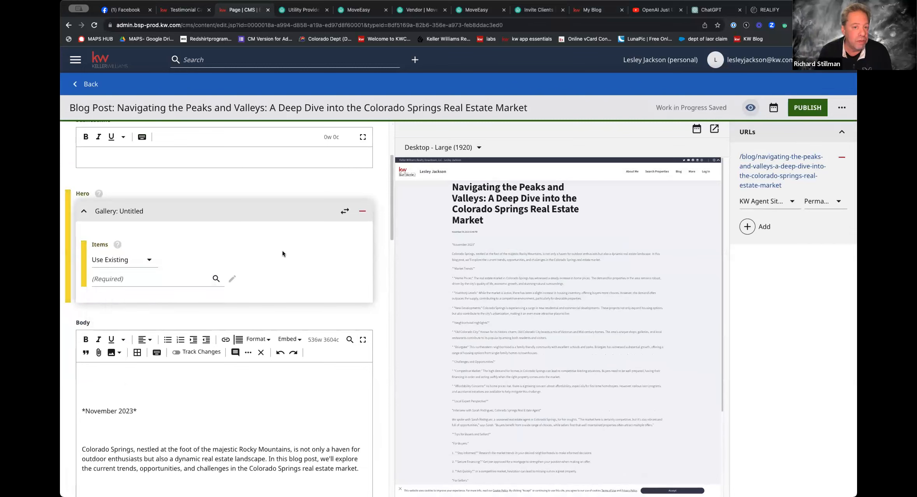
pyautogui.click(797, 107)
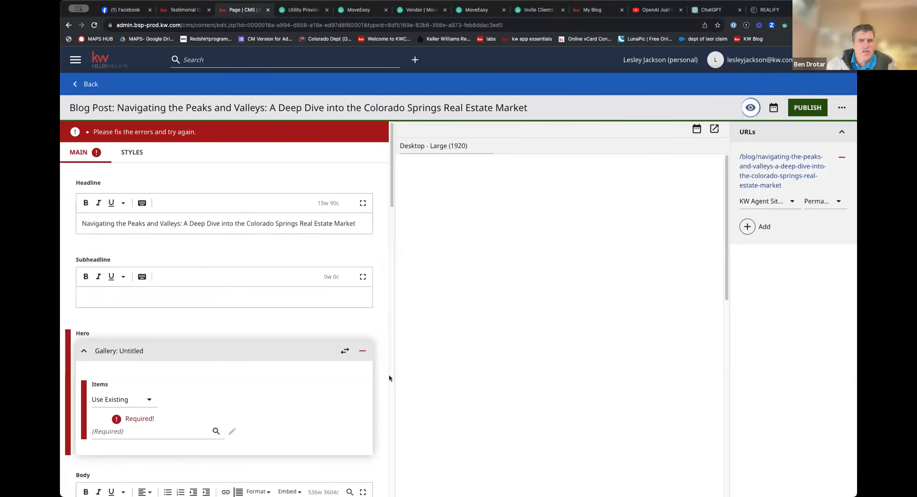
pyautogui.click(138, 400)
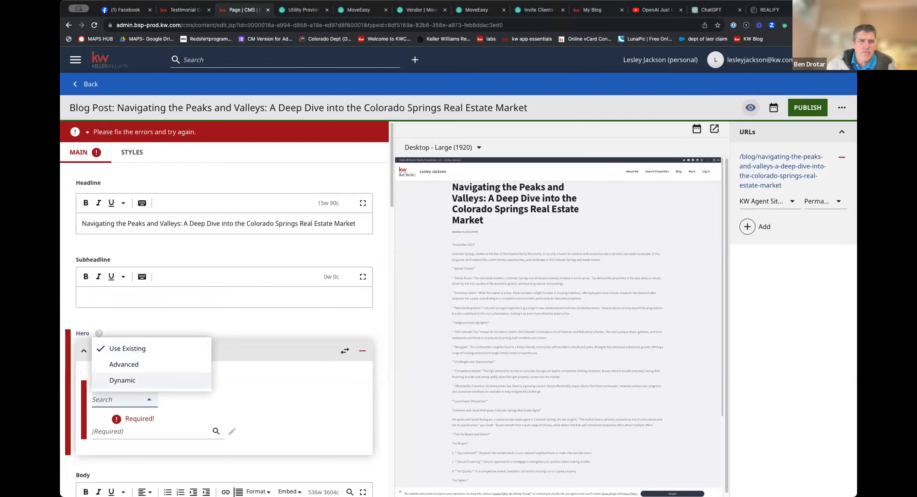
# Return from the blog post to the Homepage editor and close the content picker for the blog module's featured items
pyautogui.click(89, 83)
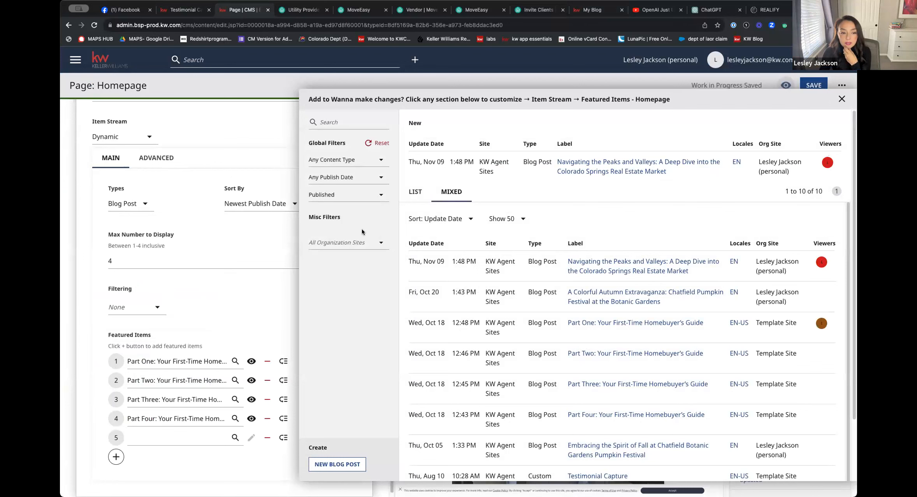
pyautogui.click(234, 362)
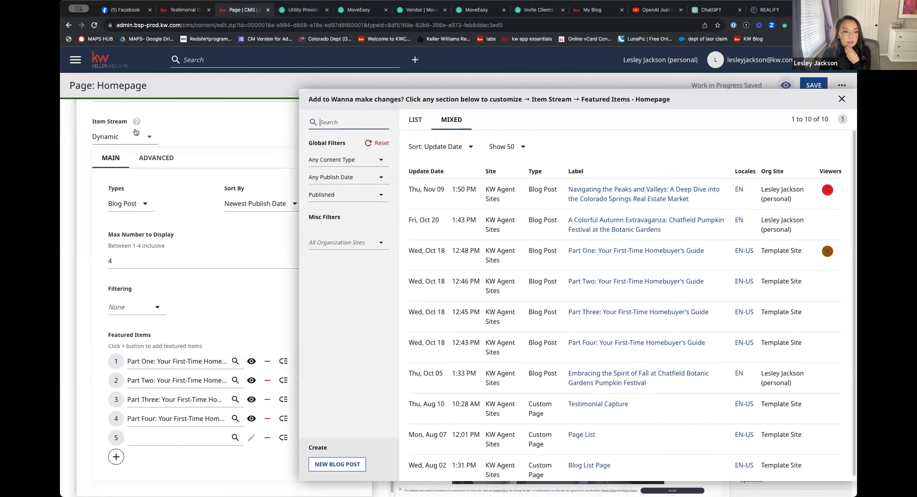
pyautogui.click(841, 99)
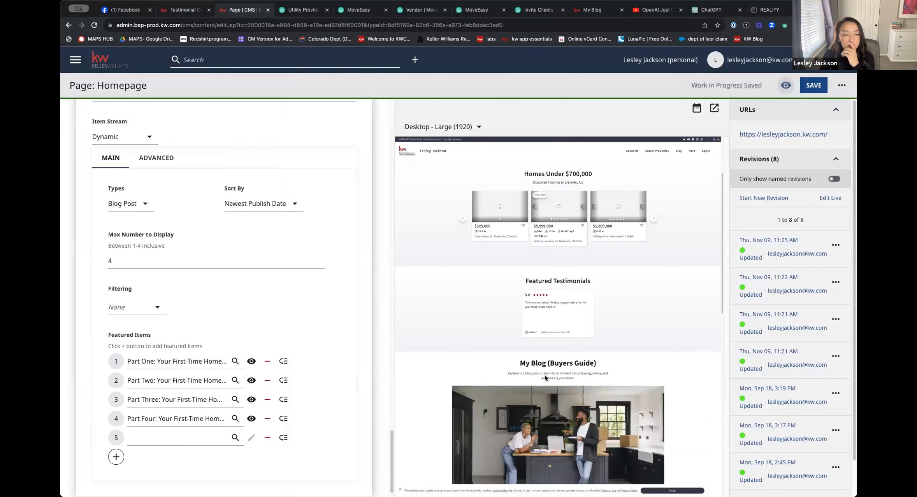
# Try featuring the Colorado Springs post as the Homepage blog module's first item, and leave the editor without saving
pyautogui.scroll(-1, 259, 348)
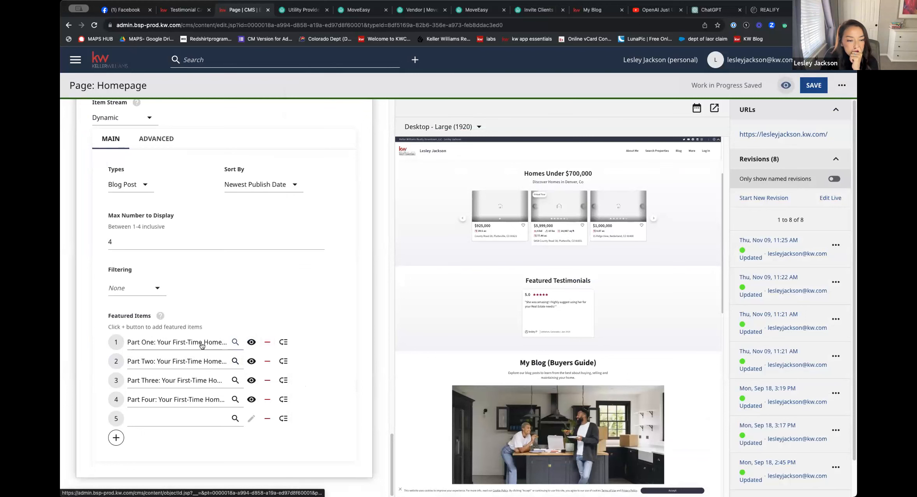
pyautogui.click(236, 342)
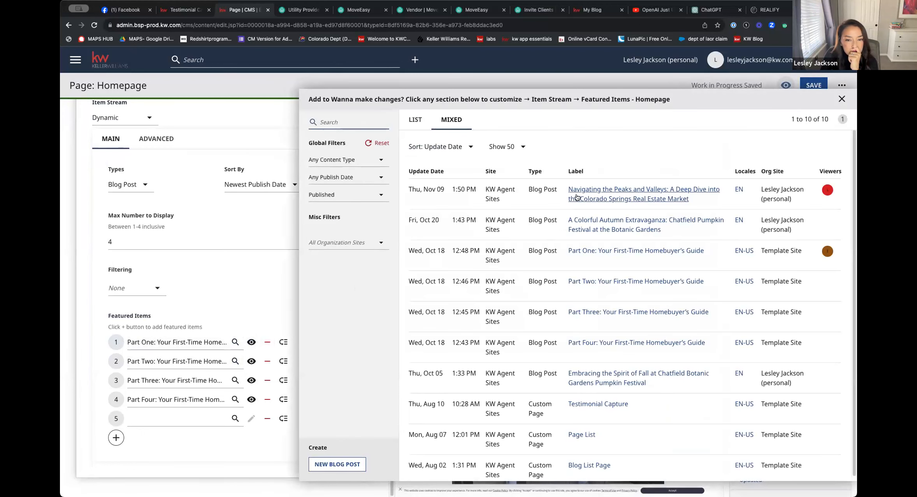
pyautogui.click(616, 196)
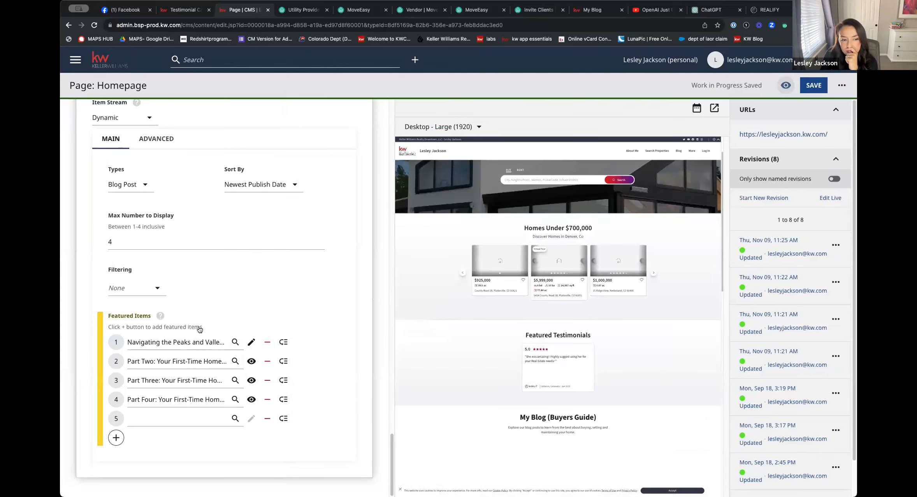
pyautogui.scroll(-5, 572, 288)
pyautogui.scroll(-6, 572, 288)
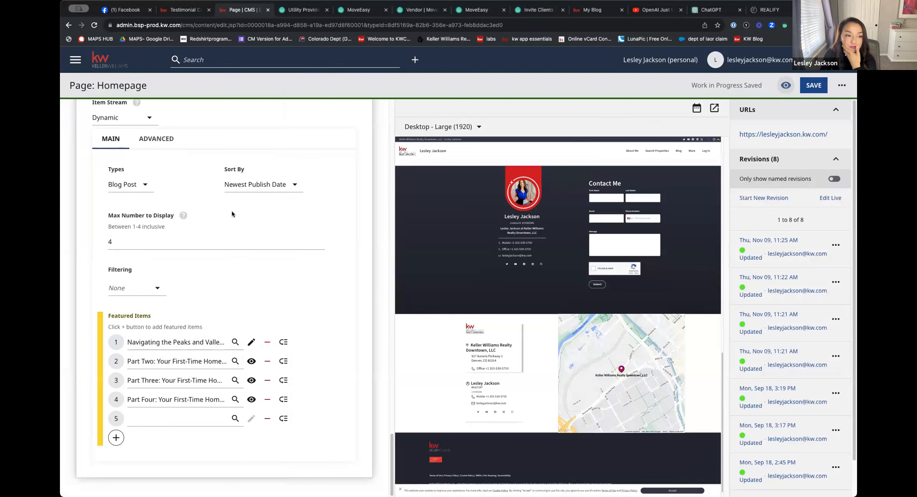
pyautogui.scroll(10, 195, 205)
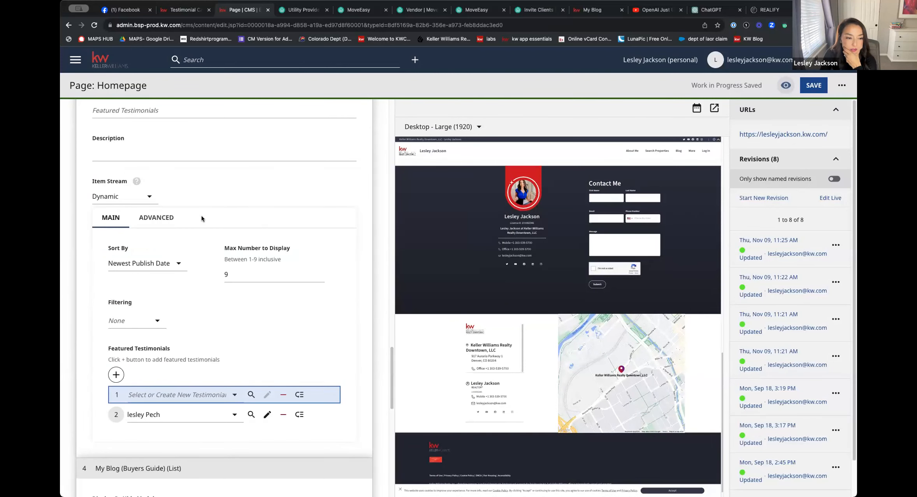
pyautogui.click(71, 23)
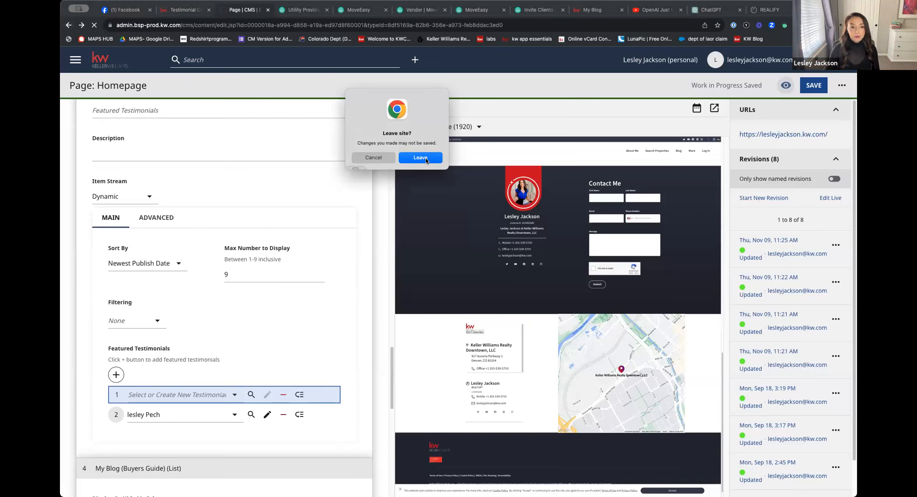
pyautogui.click(94, 119)
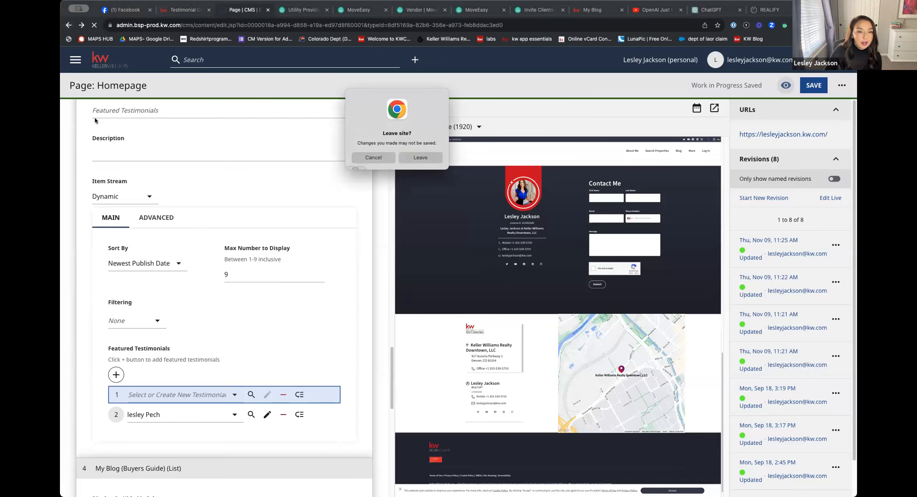
# Go back from the testimonial capture form to the live website's home page and look over its listings and testimonials
pyautogui.click(200, 9)
pyautogui.click(279, 20)
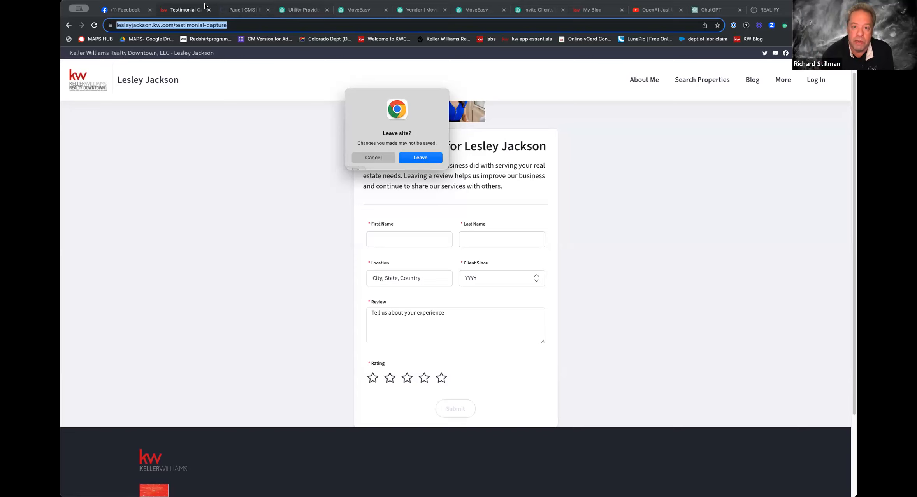
pyautogui.click(68, 26)
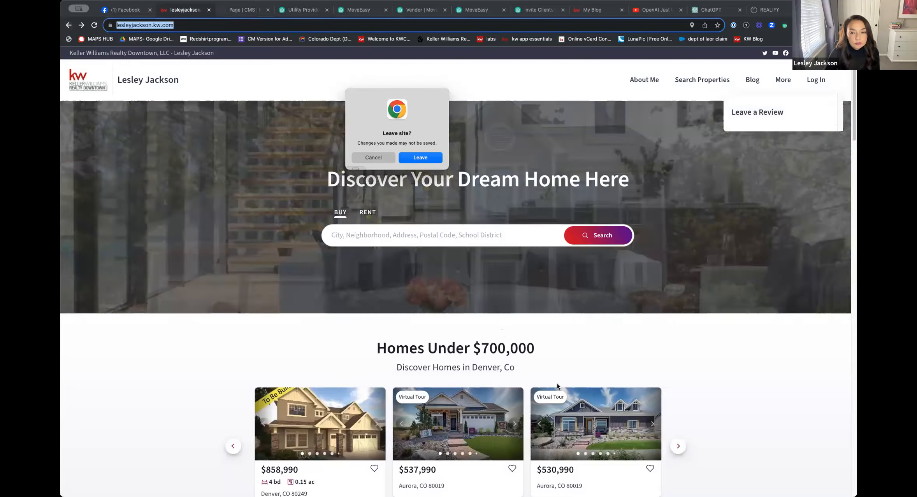
pyautogui.scroll(-3, 562, 337)
pyautogui.scroll(-1, 561, 337)
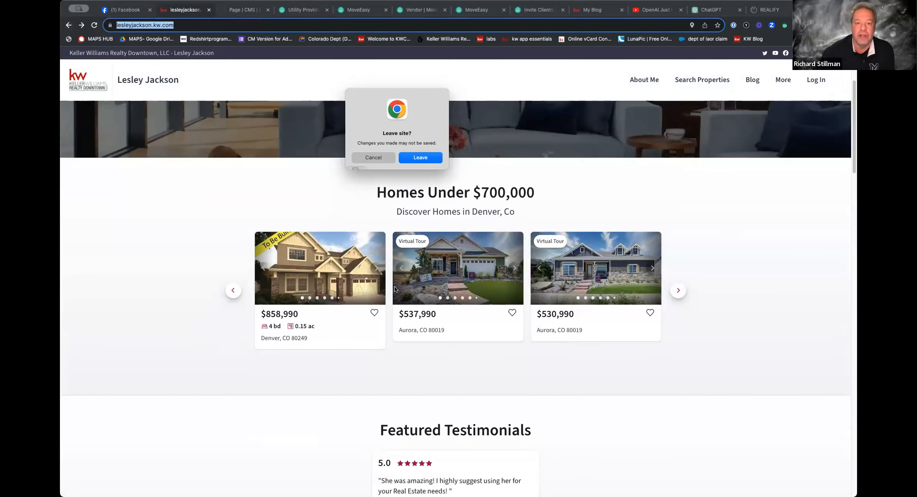
# Reload the live website's Blog page and check the post cards again
pyautogui.click(592, 9)
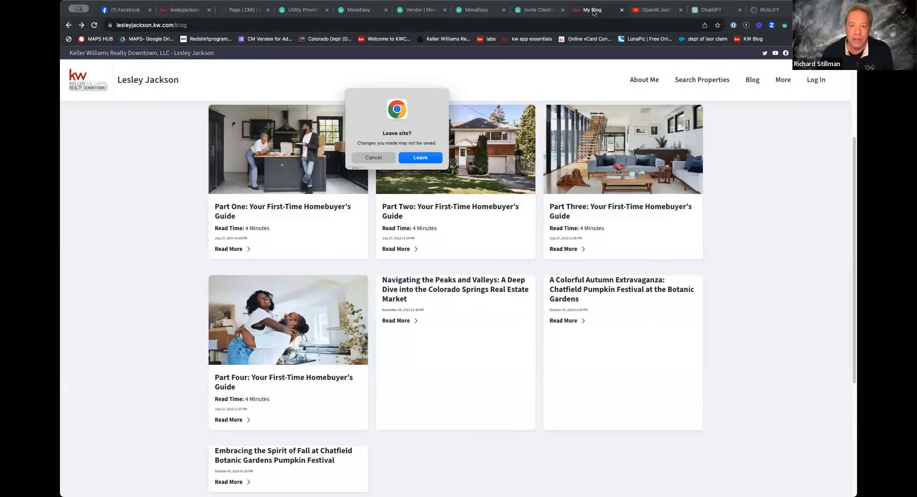
pyautogui.click(213, 27)
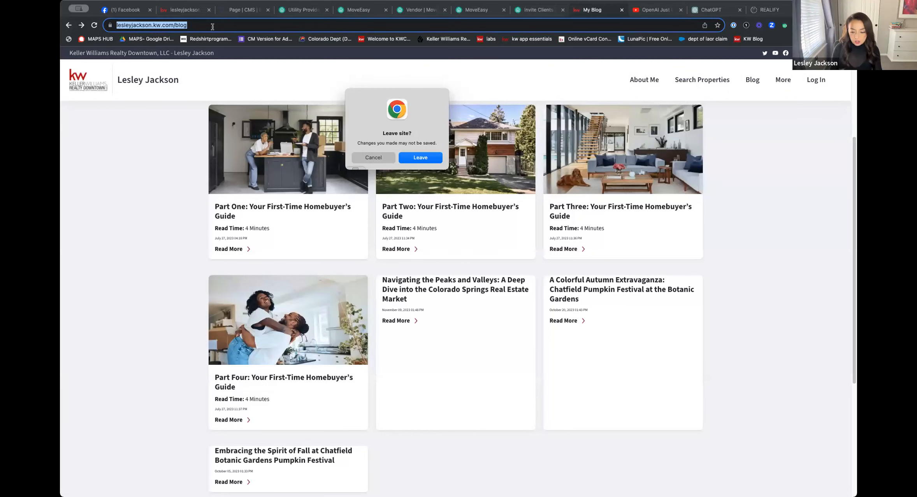
pyautogui.press('Return')
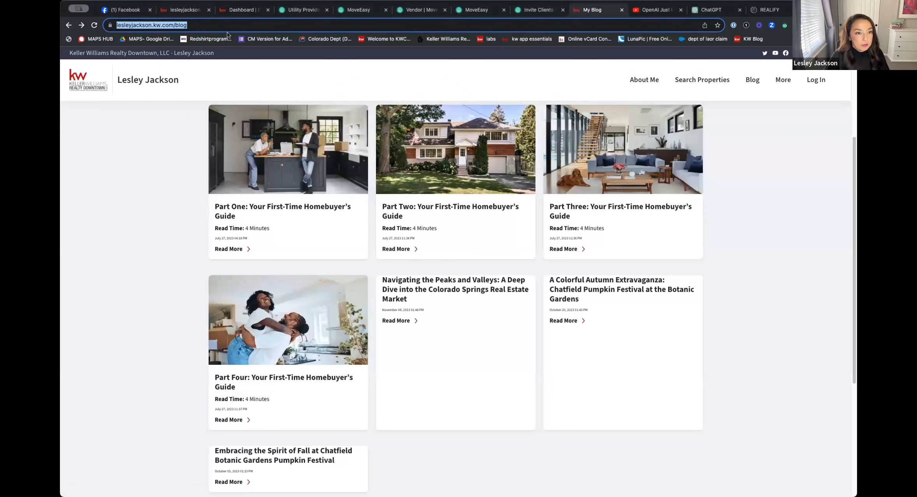
# Sign in to agent.kw.com with the saved username and password, and open Command's Consumer section
pyautogui.click(196, 10)
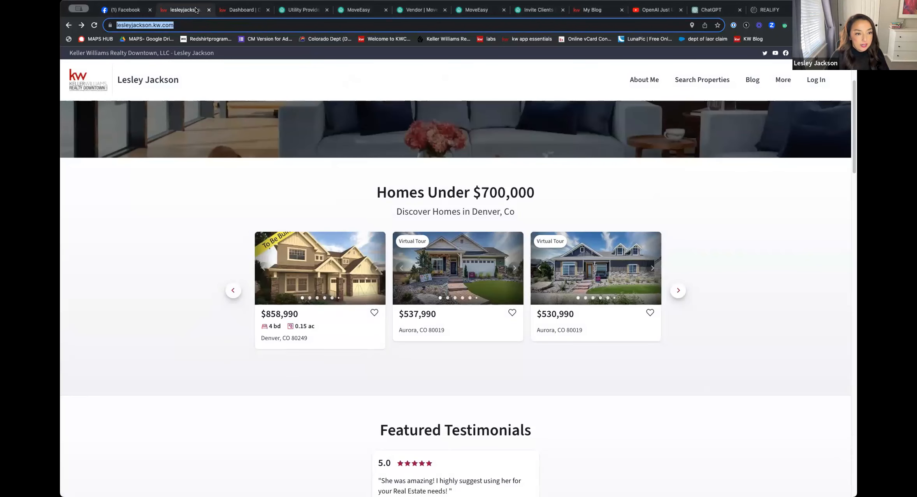
pyautogui.write('agent')
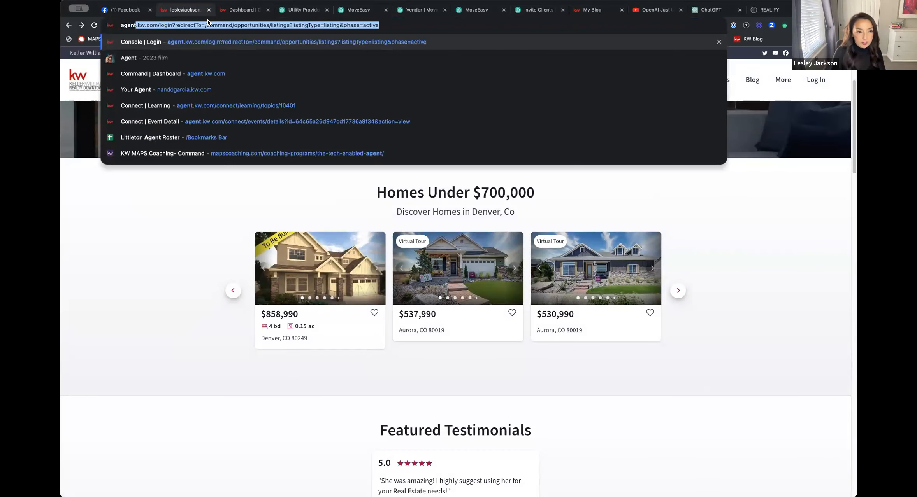
pyautogui.press('Return')
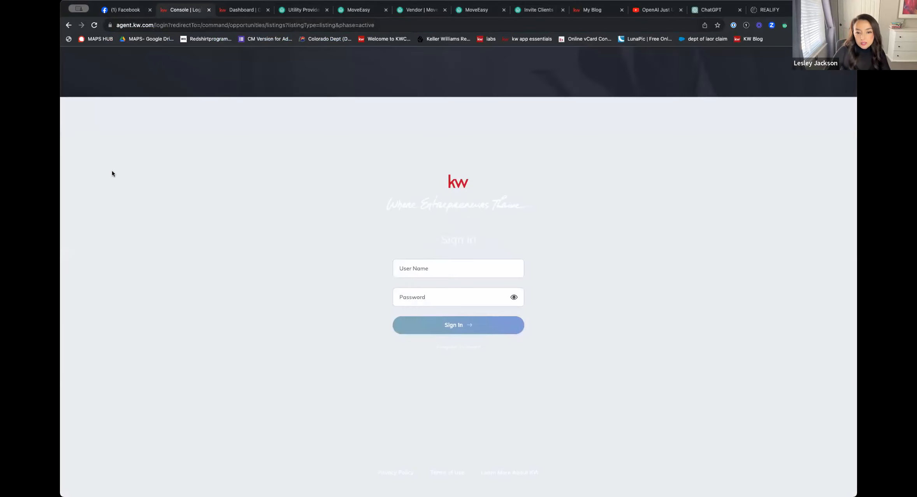
pyautogui.write('ljackson')
pyautogui.press('Down')
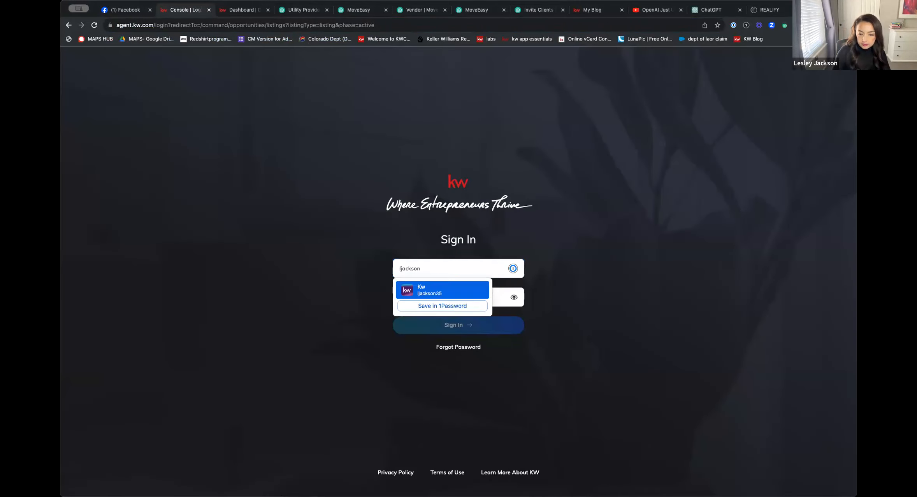
pyautogui.press('Return')
pyautogui.press('Return')
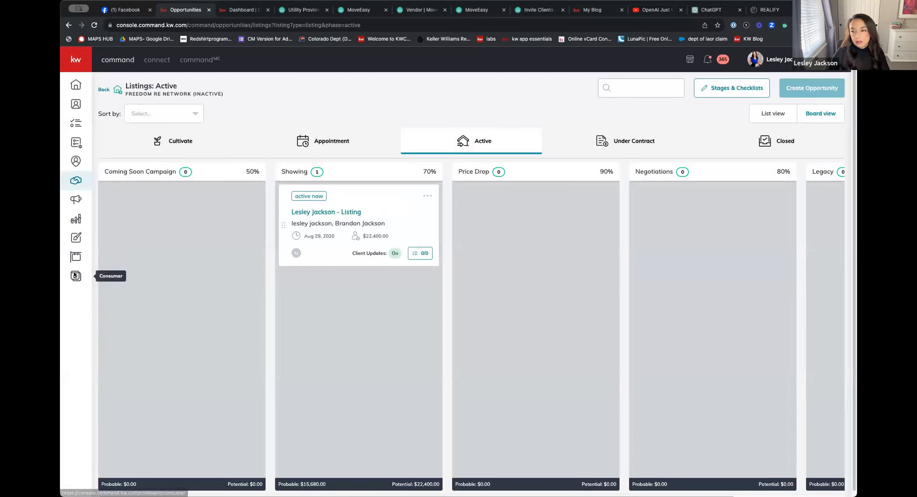
pyautogui.click(75, 275)
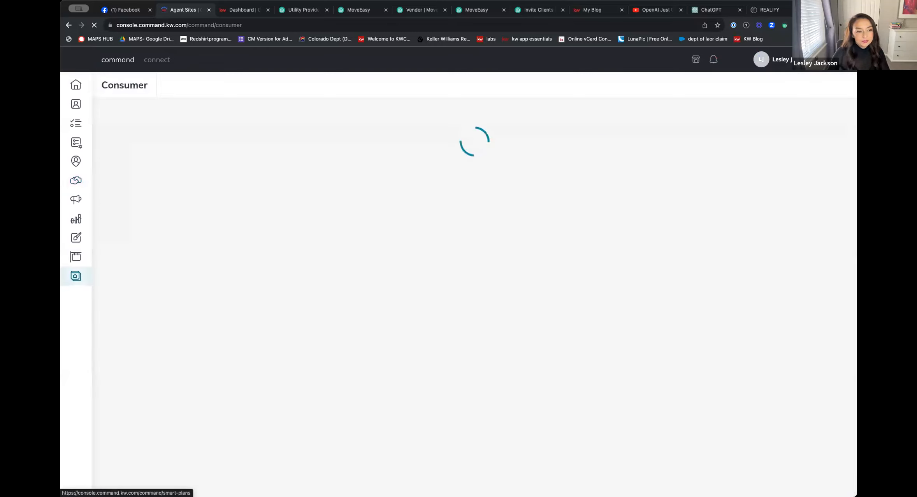